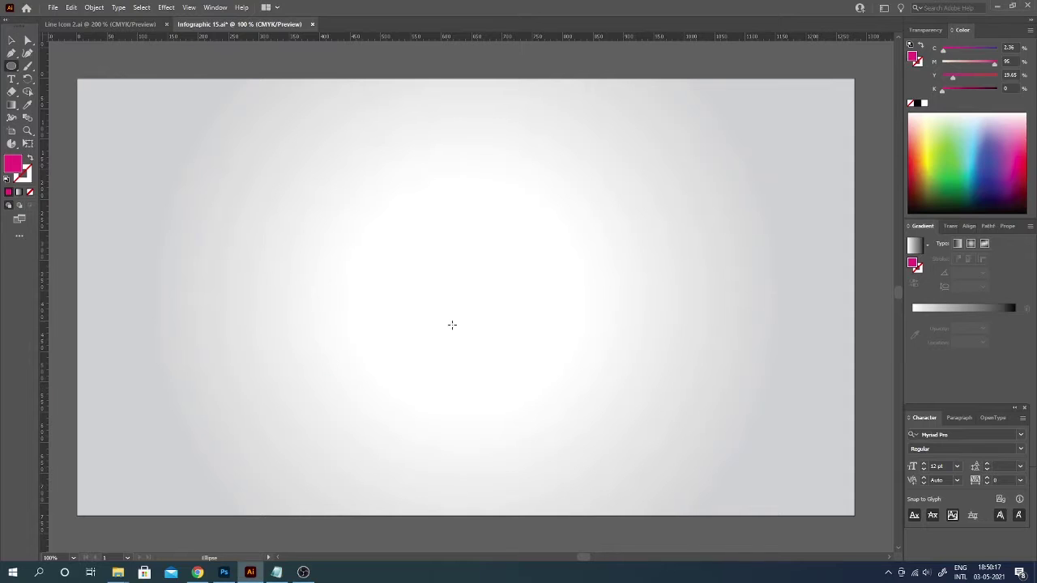
# Draw a circle in the middle of the page and give it a dark purple outline
pyautogui.moveTo(382, 166); pyautogui.dragTo(588, 372)
pyautogui.doubleClick(13, 163)
pyautogui.moveTo(823, 232); pyautogui.dragTo(822, 270)
pyautogui.click(801, 296)
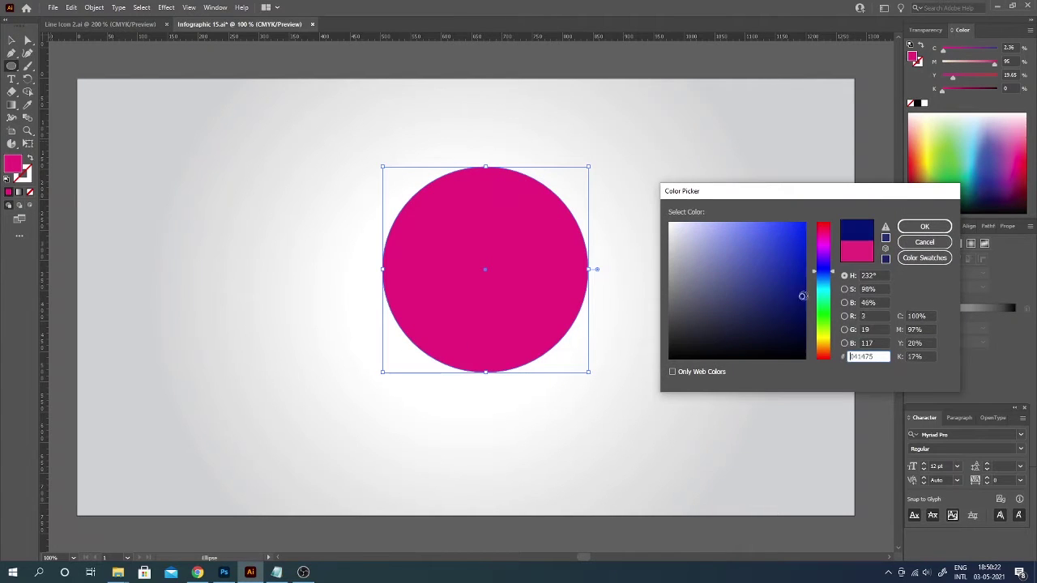
pyautogui.click(906, 230)
pyautogui.press('v')
pyautogui.moveTo(588, 372); pyautogui.dragTo(585, 368)
# Apply a purple gradient with the stop at 30% opacity, running diagonally across the circle
pyautogui.click(913, 327)
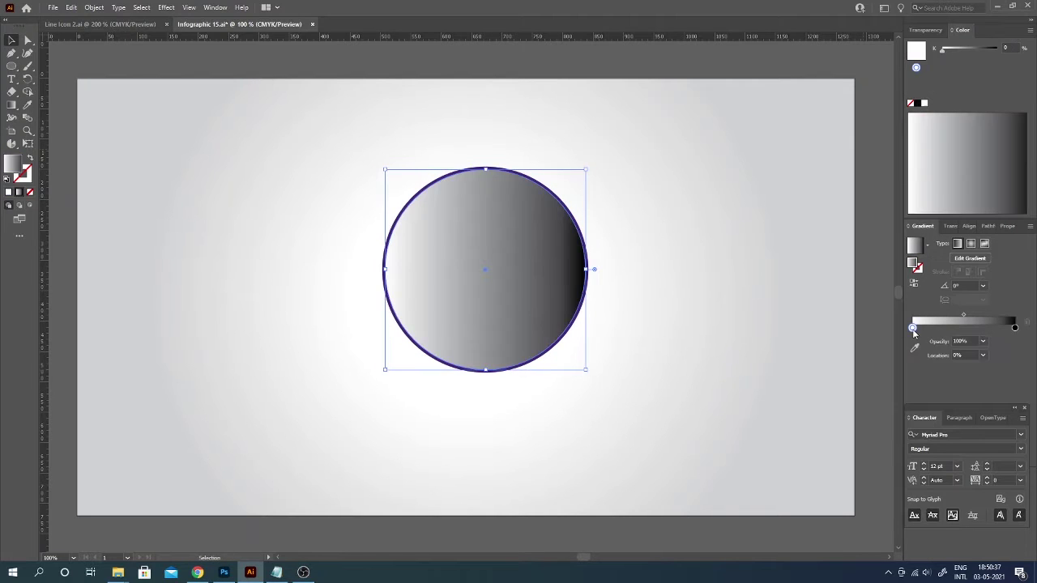
pyautogui.doubleClick(1014, 328)
pyautogui.click(898, 359)
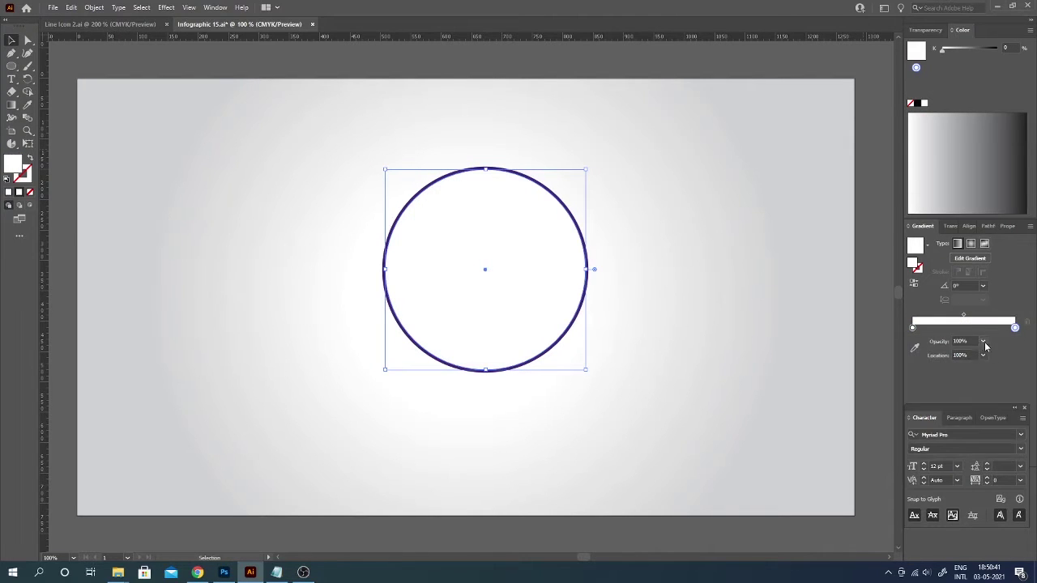
pyautogui.click(982, 342)
pyautogui.click(996, 378)
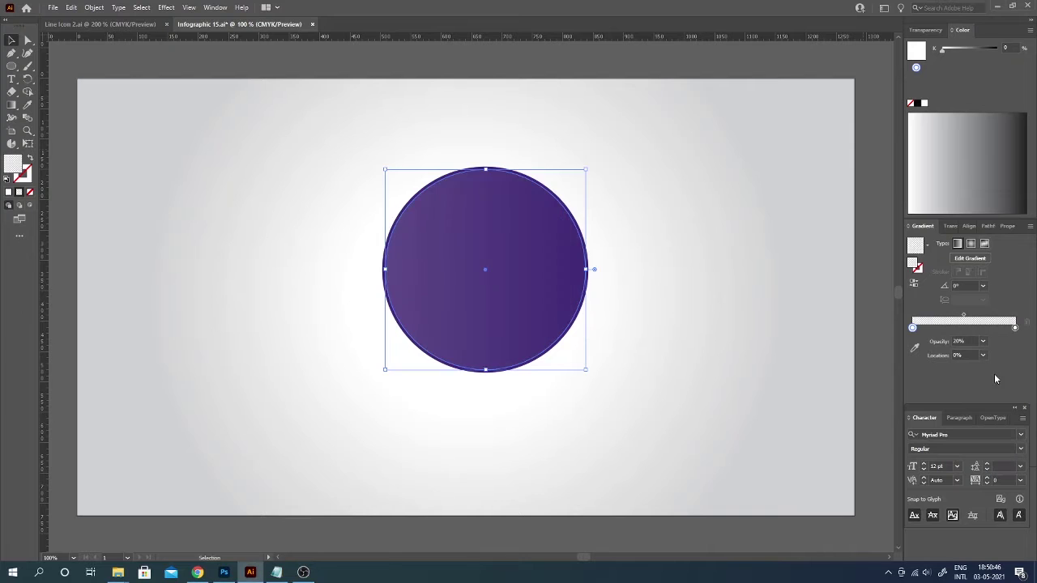
pyautogui.click(982, 341)
pyautogui.click(996, 390)
pyautogui.press('g')
pyautogui.moveTo(412, 196); pyautogui.dragTo(602, 365)
pyautogui.press('v')
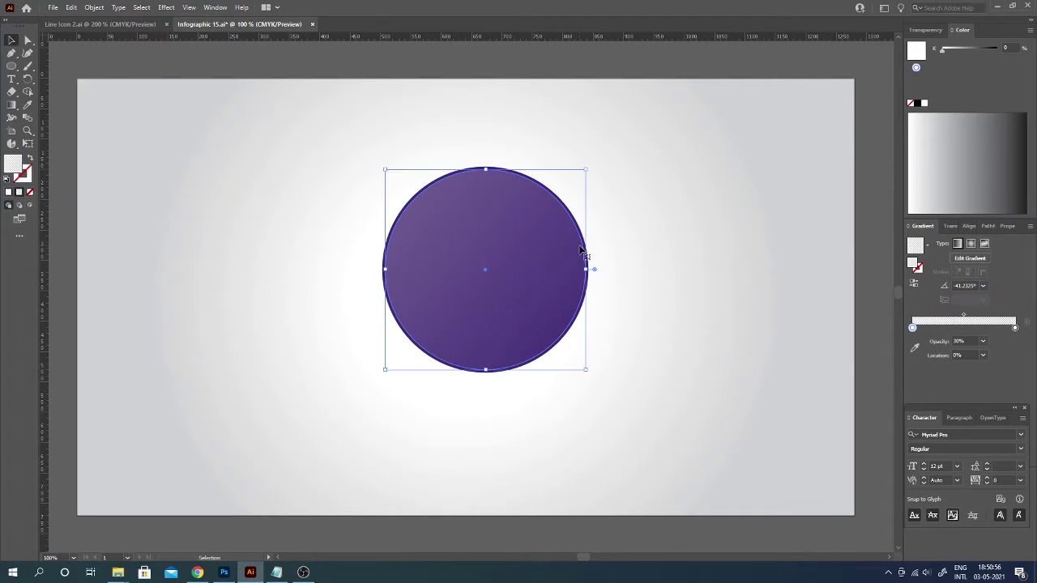
# Set the circle's blending mode to Overlay, trying Multiply first
pyautogui.click(945, 226)
pyautogui.click(929, 30)
pyautogui.click(938, 47)
pyautogui.click(937, 84)
pyautogui.click(938, 47)
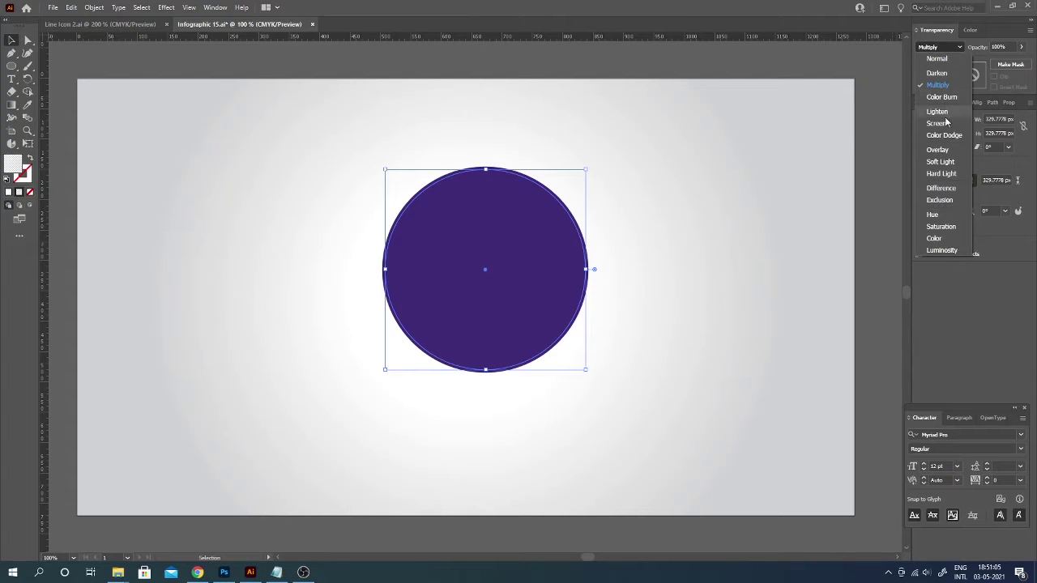
pyautogui.click(937, 149)
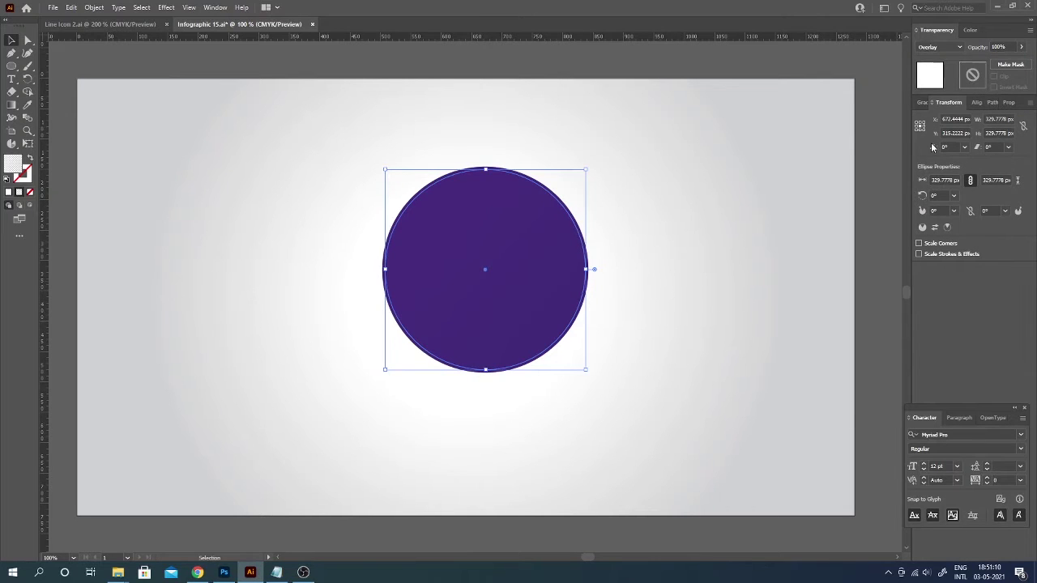
# Raise the gradient stop's opacity to 100%
pyautogui.click(921, 102)
pyautogui.click(983, 218)
pyautogui.click(995, 306)
pyautogui.click(983, 218)
pyautogui.click(995, 349)
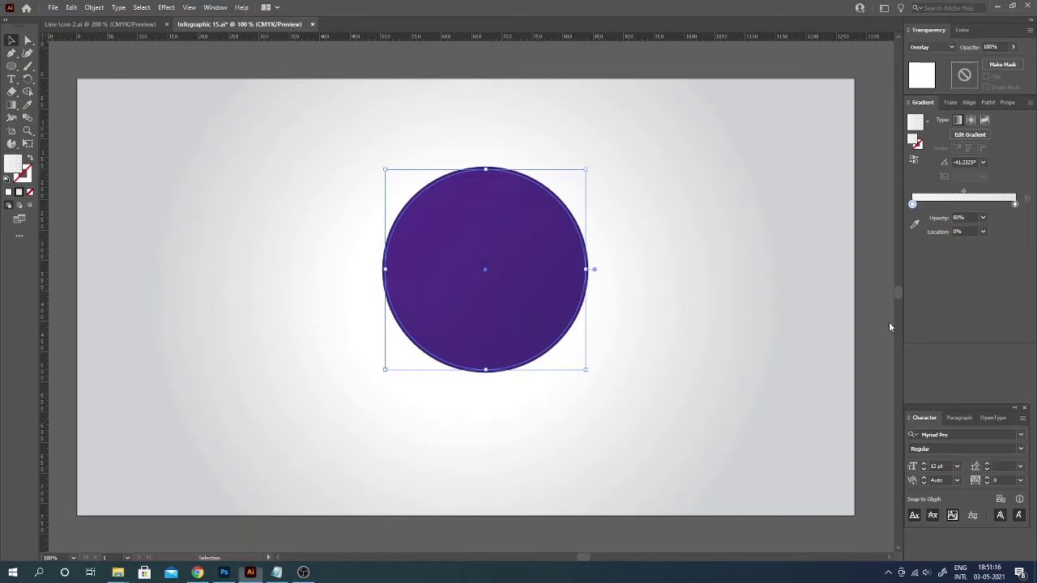
# Shrink the circle, zoom to 200%, and move the purple circle up-left
pyautogui.click(681, 304)
pyautogui.click(531, 304)
pyautogui.moveTo(589, 374); pyautogui.dragTo(504, 289)
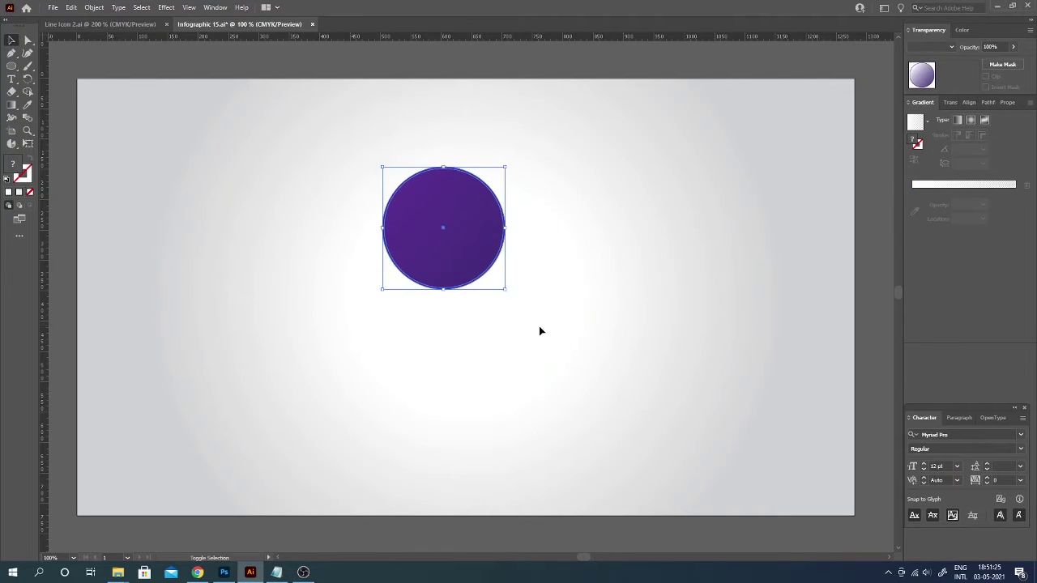
pyautogui.press('g')
pyautogui.press('v')
pyautogui.click(213, 162)
pyautogui.hotkey('ctrl', '+')
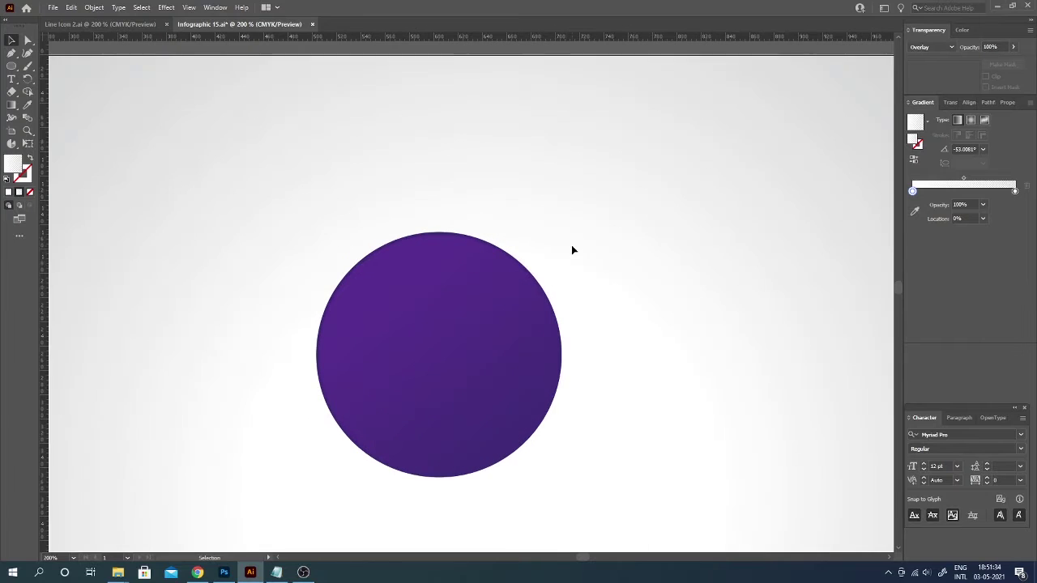
pyautogui.moveTo(491, 246); pyautogui.dragTo(463, 191)
# Set the white gradient overlay's blending mode to Normal and reselect the circle
pyautogui.click(405, 208)
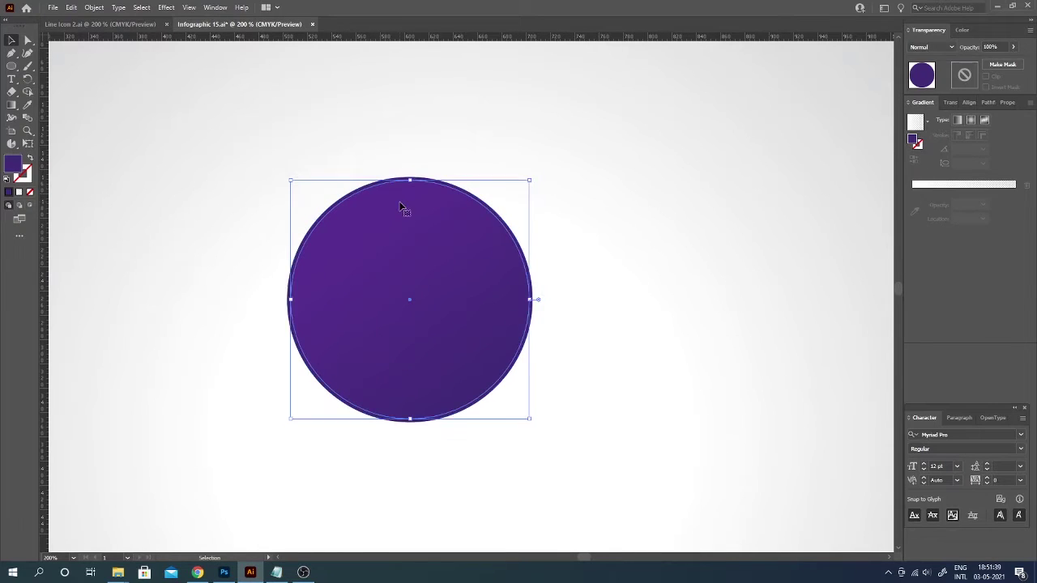
pyautogui.click(938, 47)
pyautogui.click(932, 67)
pyautogui.click(983, 217)
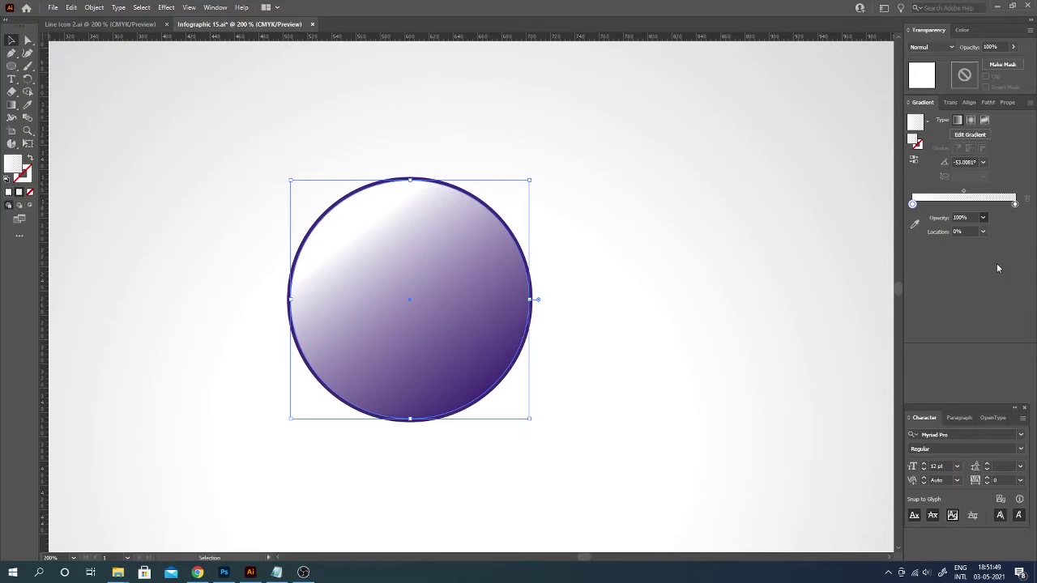
pyautogui.click(997, 269)
pyautogui.click(643, 326)
pyautogui.moveTo(640, 434); pyautogui.dragTo(518, 162)
pyautogui.press('a')
pyautogui.press('v')
pyautogui.click(559, 240)
pyautogui.click(363, 215)
# Fill the circle solid black (000000)
pyautogui.doubleClick(12, 164)
pyautogui.write('000000')
pyautogui.press('Return')
pyautogui.click(572, 333)
pyautogui.click(438, 330)
# Duplicate the black circle down-right and blend the two circles with 1 px spacing
pyautogui.moveTo(437, 331); pyautogui.dragTo(552, 401)
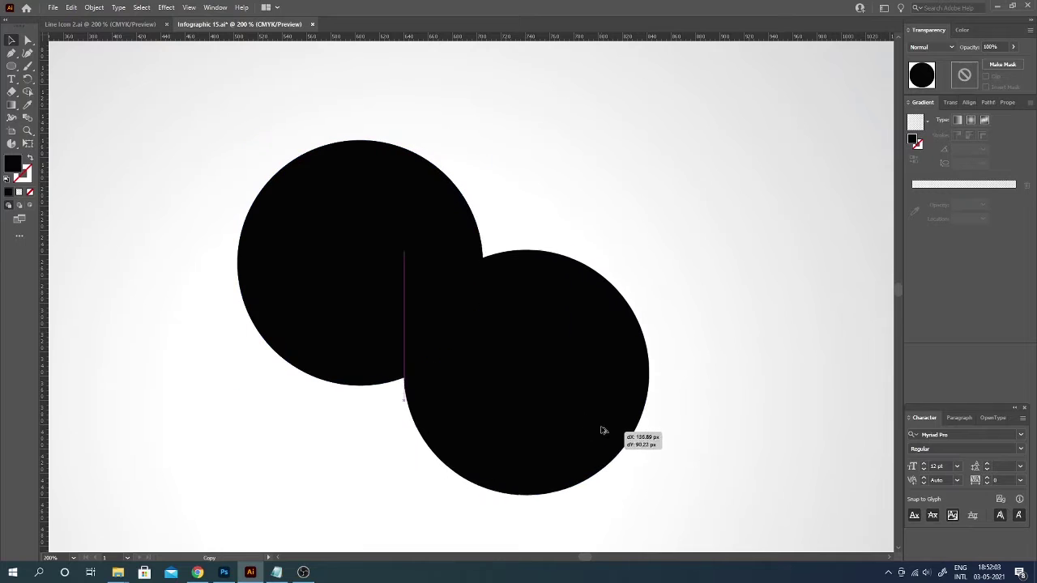
pyautogui.click(342, 273)
pyautogui.keyDown('shift'); pyautogui.click(528, 345); pyautogui.keyUp('shift')
pyautogui.click(94, 7)
pyautogui.moveTo(107, 312)
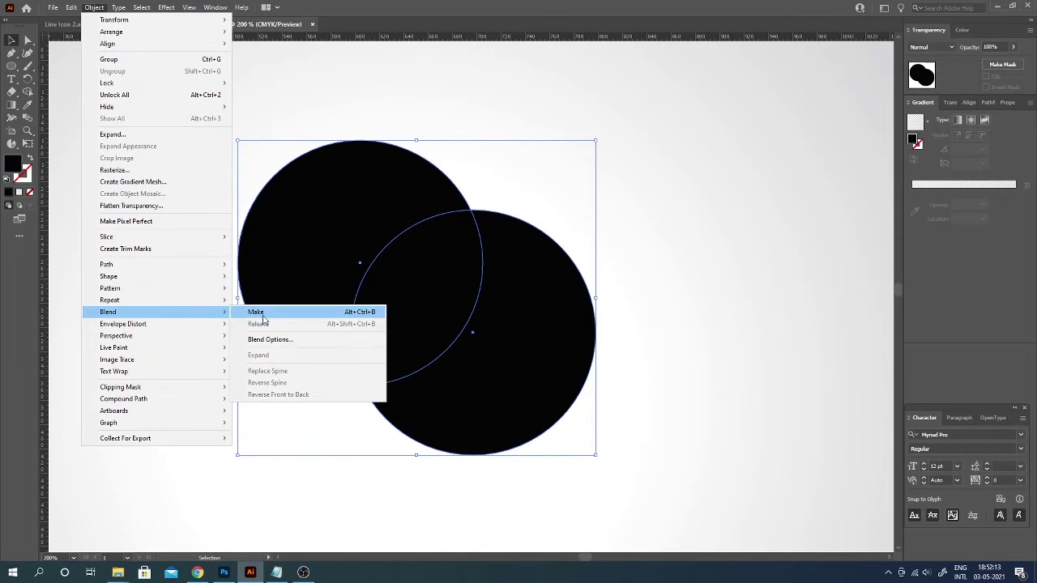
pyautogui.click(306, 338)
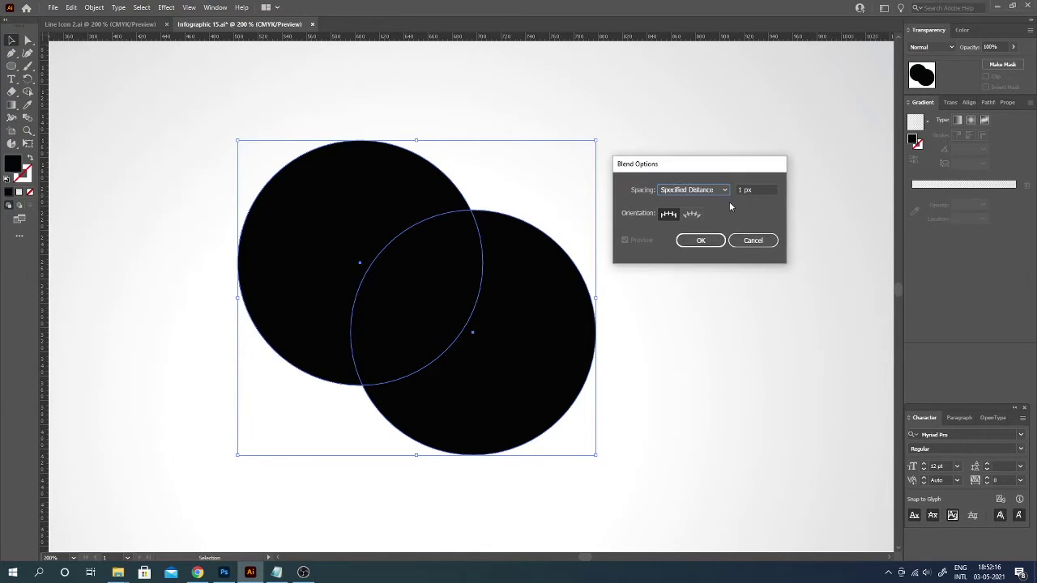
pyautogui.click(710, 240)
pyautogui.click(94, 7)
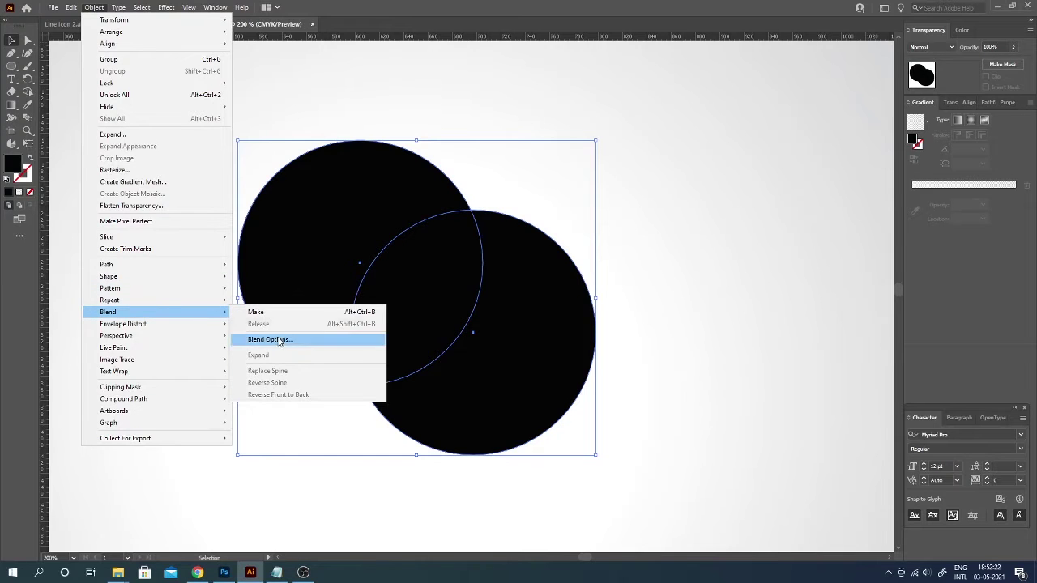
pyautogui.click(279, 313)
# Lower the opacity of the blend's front circle
pyautogui.doubleClick(562, 322)
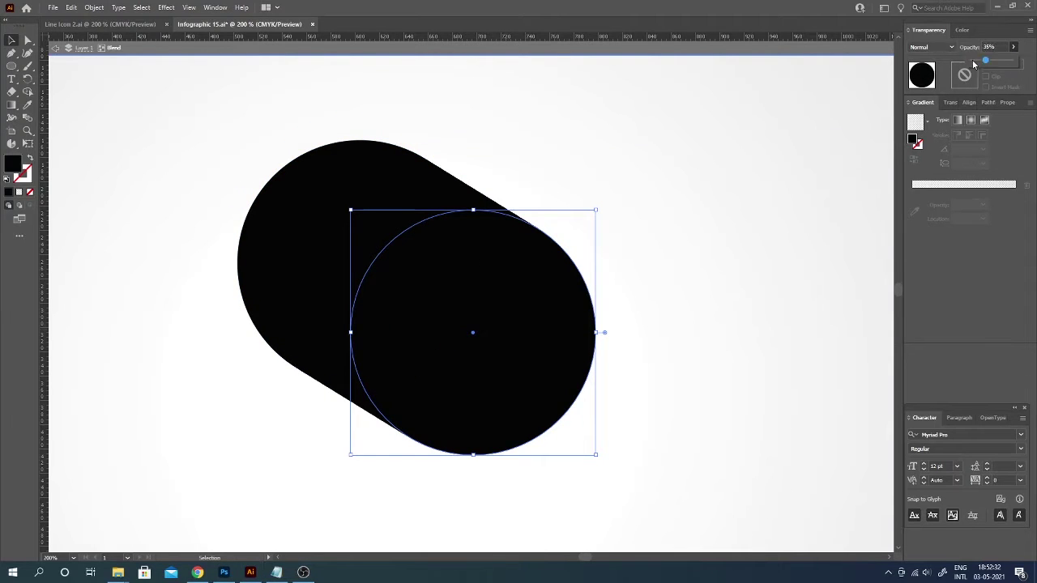
pyautogui.click(354, 225)
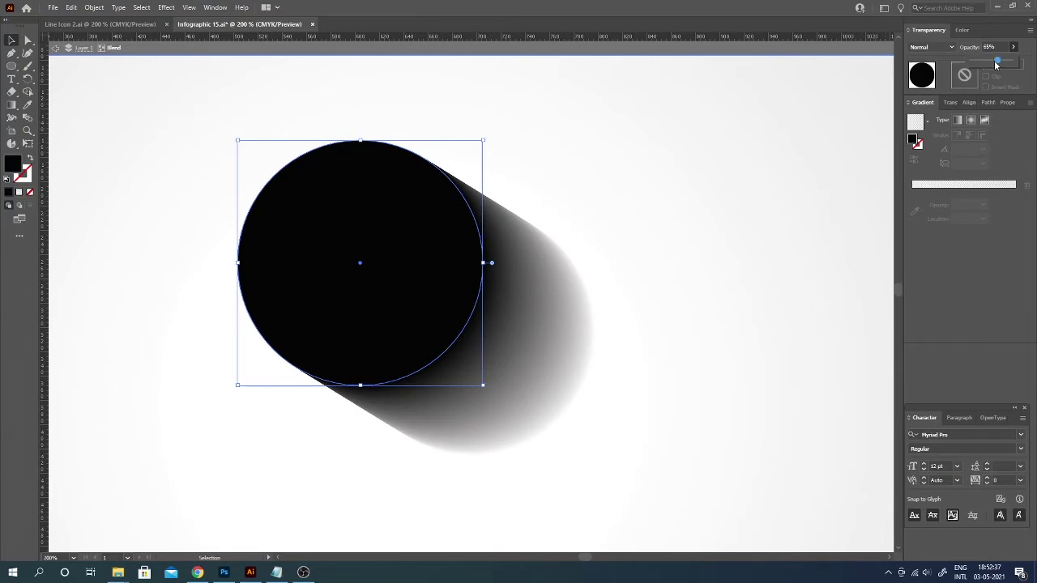
pyautogui.moveTo(996, 63); pyautogui.dragTo(982, 64)
pyautogui.doubleClick(734, 217)
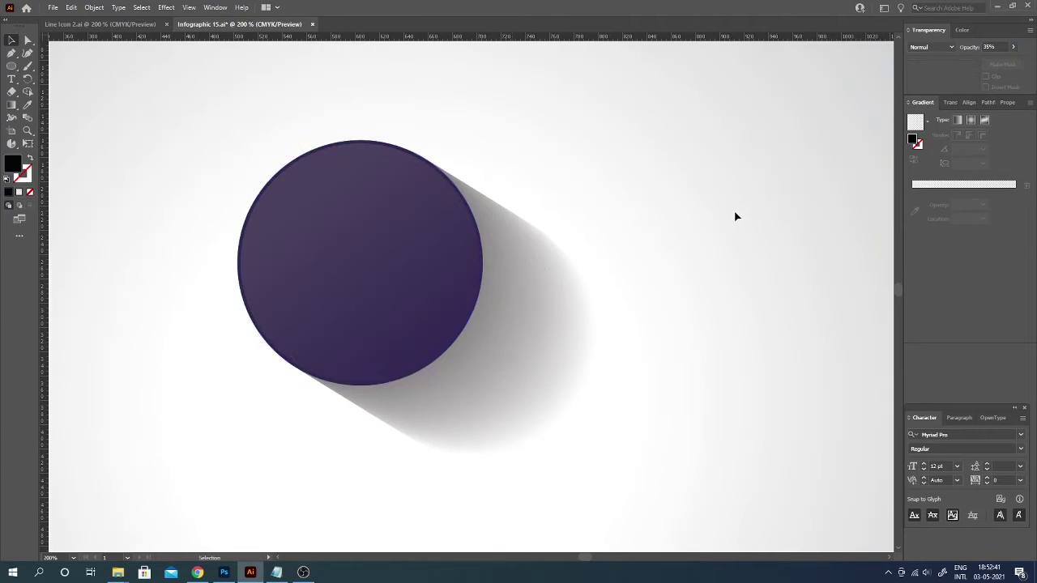
pyautogui.click(537, 260)
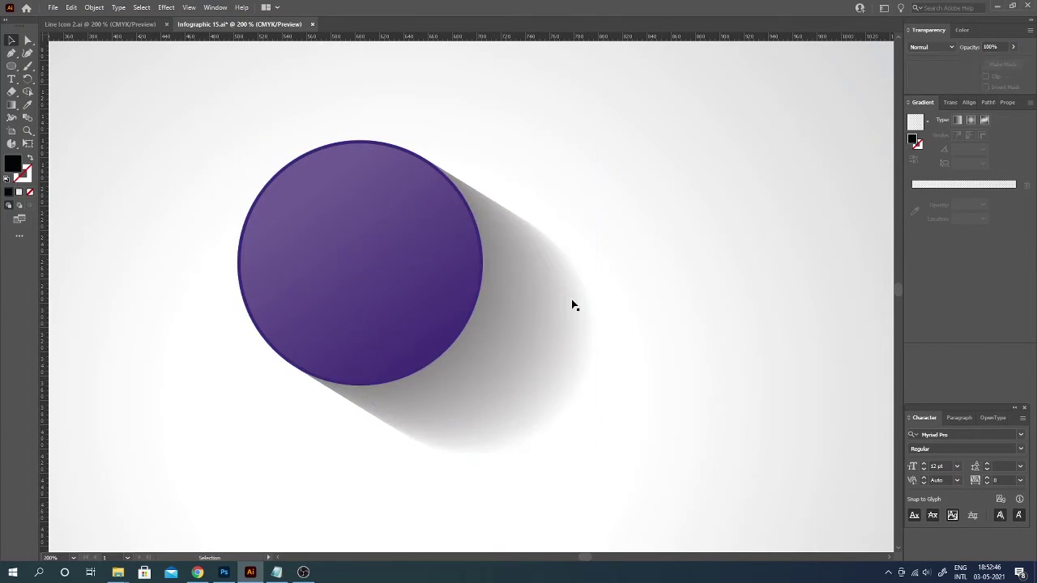
# Set the blend's end circle to 0% opacity, then draw a new circle over the hub
pyautogui.doubleClick(463, 254)
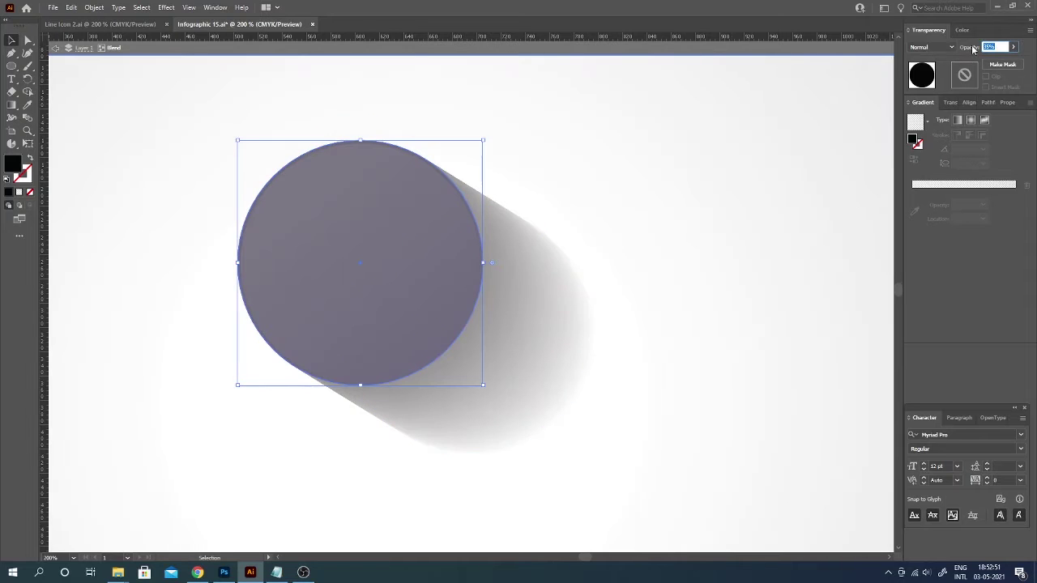
pyautogui.write('0')
pyautogui.press('Return')
pyautogui.moveTo(567, 344)
pyautogui.mouseDown()
pyautogui.moveTo(508, 322)
pyautogui.moveTo(589, 353)
pyautogui.mouseUp()
pyautogui.doubleClick(630, 325)
pyautogui.hotkey('ctrl', '1')
pyautogui.moveTo(380, 211); pyautogui.dragTo(542, 372)
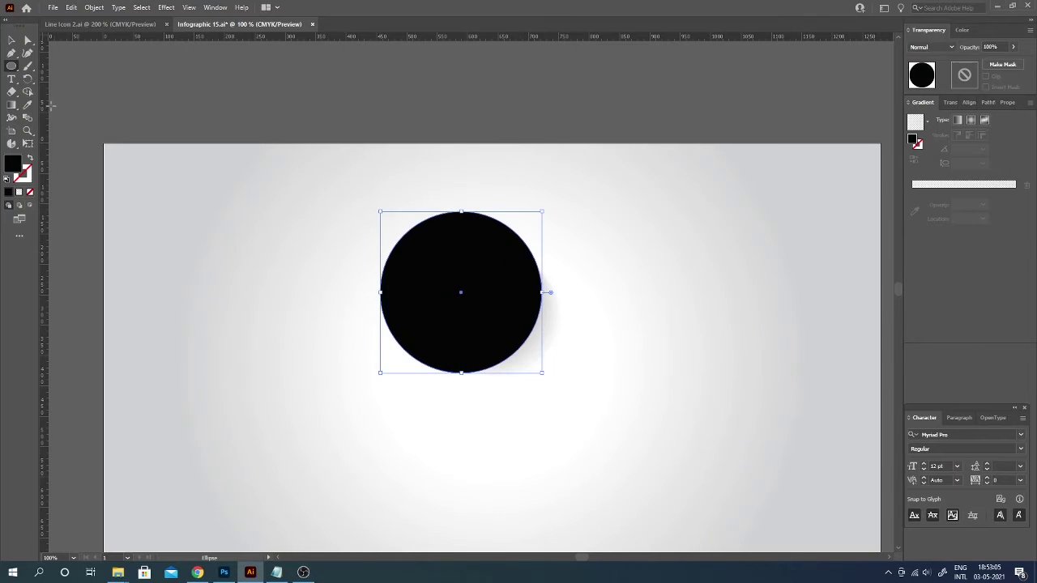
# Make the new circle an unfilled ring hugging the purple circle, centred horizontally and vertically
pyautogui.hotkey('shift', 'x')
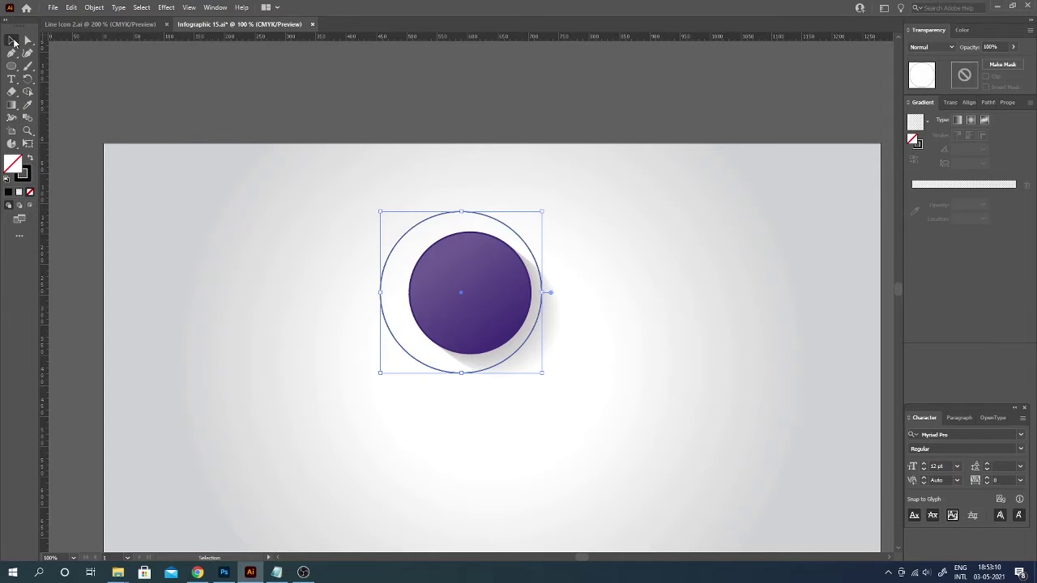
pyautogui.hotkey('ctrl', '+')
pyautogui.hotkey('ctrl', '+')
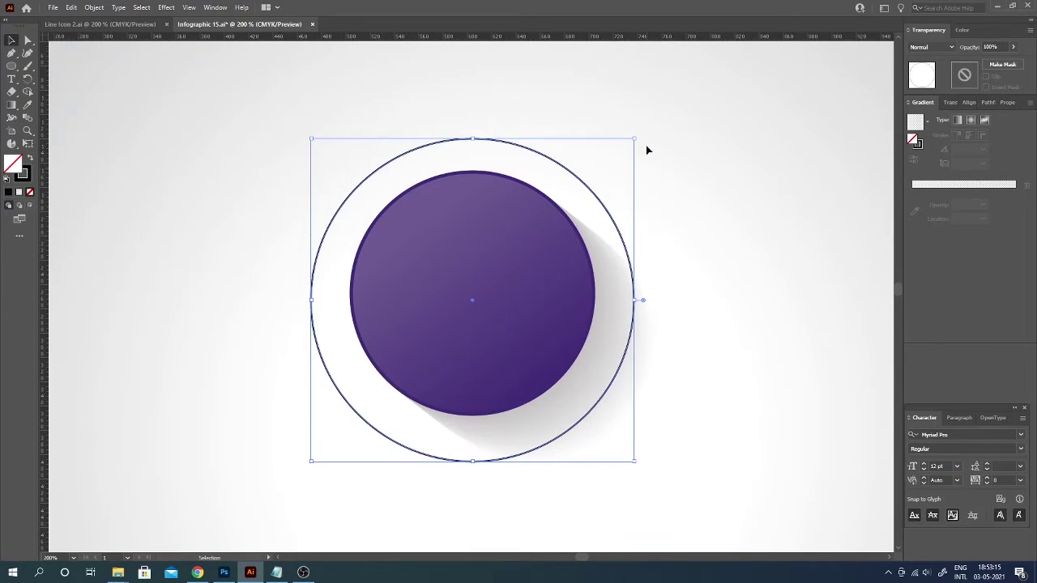
pyautogui.moveTo(634, 139); pyautogui.dragTo(606, 161)
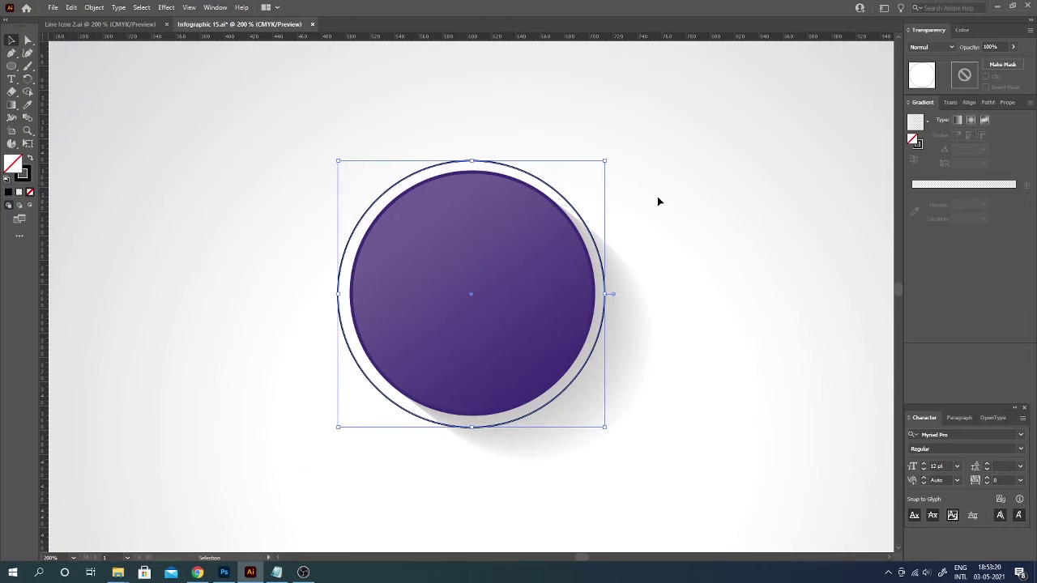
pyautogui.click(451, 273)
pyautogui.keyDown('shift'); pyautogui.click(602, 312); pyautogui.keyUp('shift')
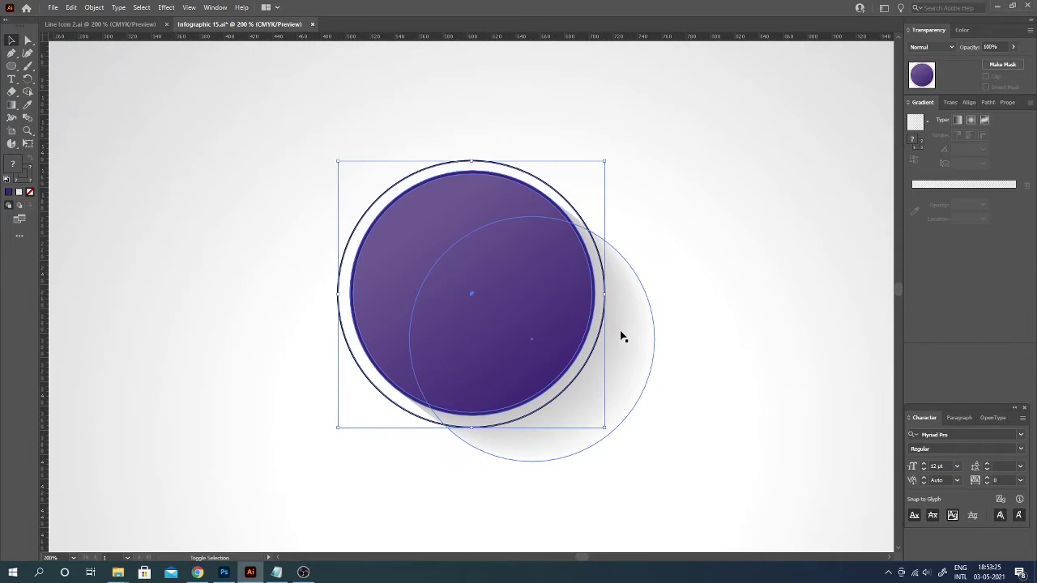
pyautogui.click(967, 102)
pyautogui.click(940, 131)
pyautogui.click(1007, 131)
# Give the ring a 3 pt stroke, expand it, and colour it purple like the inner circle
pyautogui.click(605, 312)
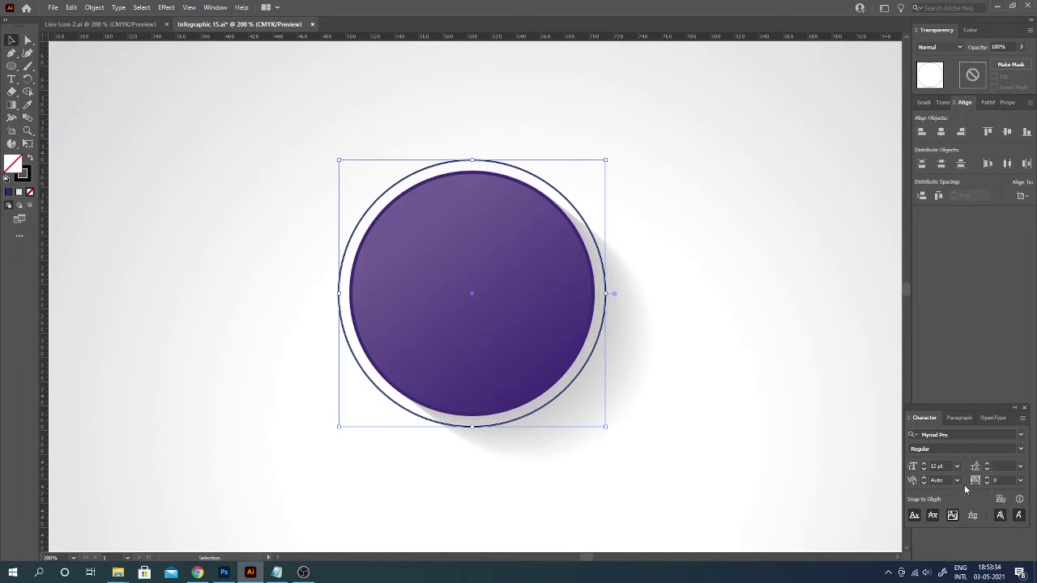
pyautogui.click(1007, 102)
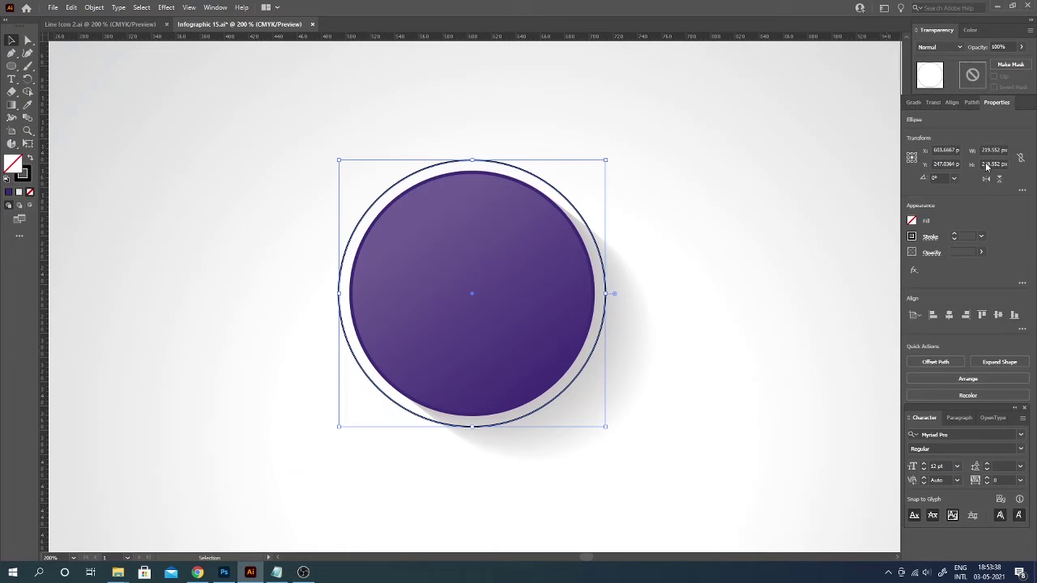
pyautogui.click(981, 236)
pyautogui.click(988, 294)
pyautogui.click(95, 8)
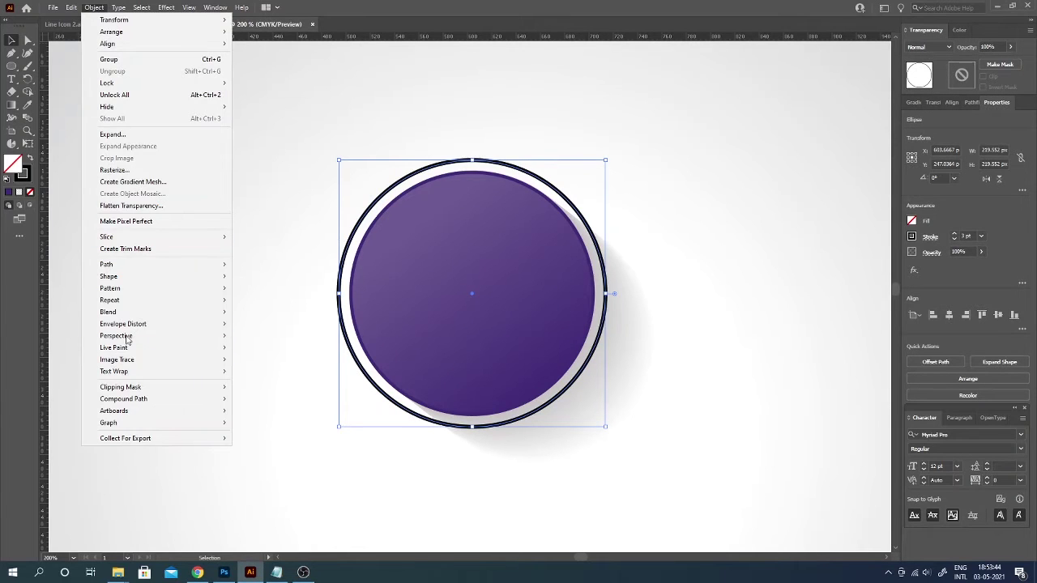
pyautogui.click(113, 134)
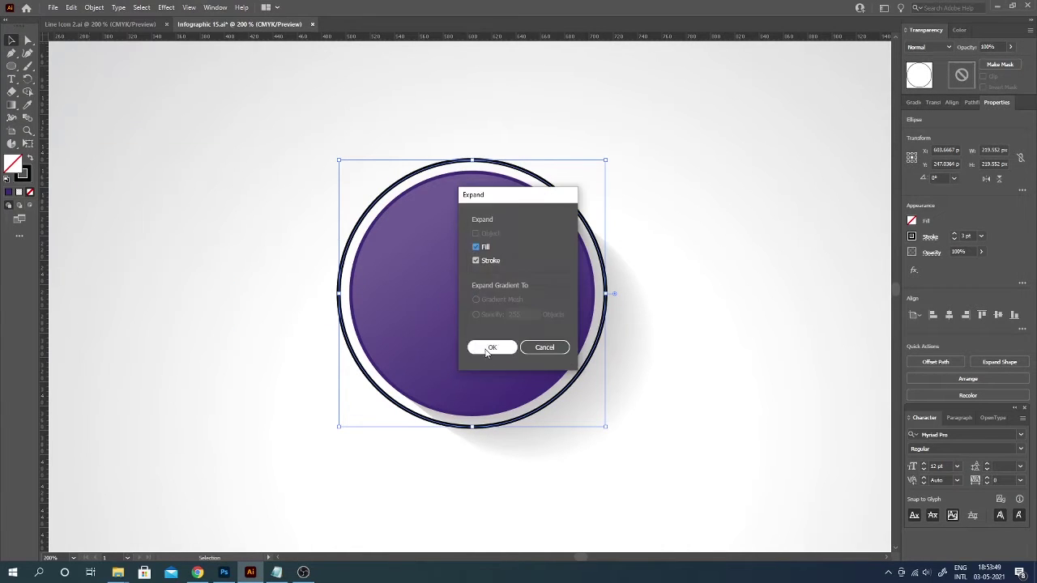
pyautogui.press('Return')
pyautogui.click(27, 104)
pyautogui.click(393, 214)
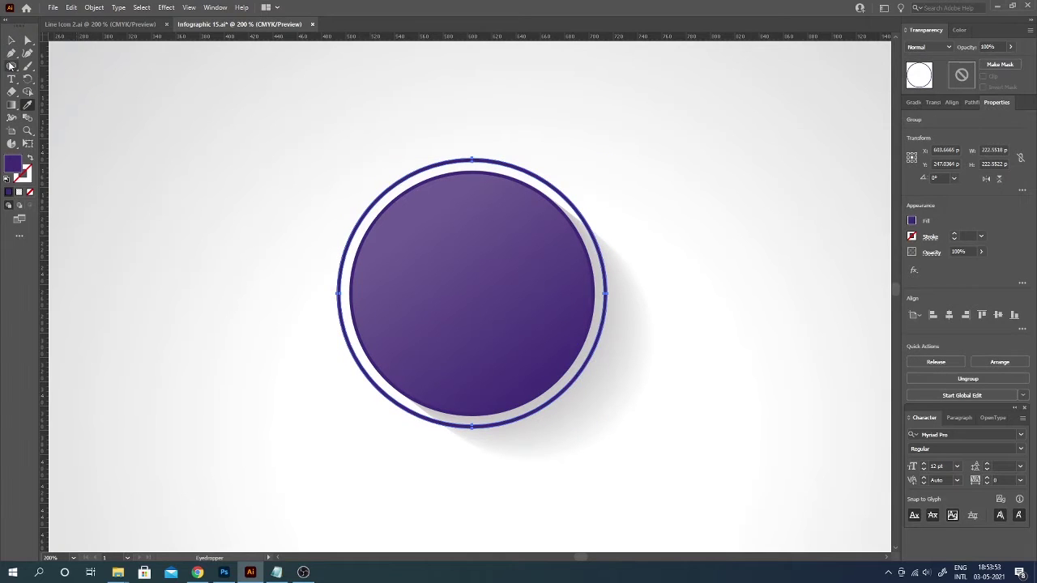
# Check the blended shadow, then move the circle group to the artboard's left side
pyautogui.click(589, 217)
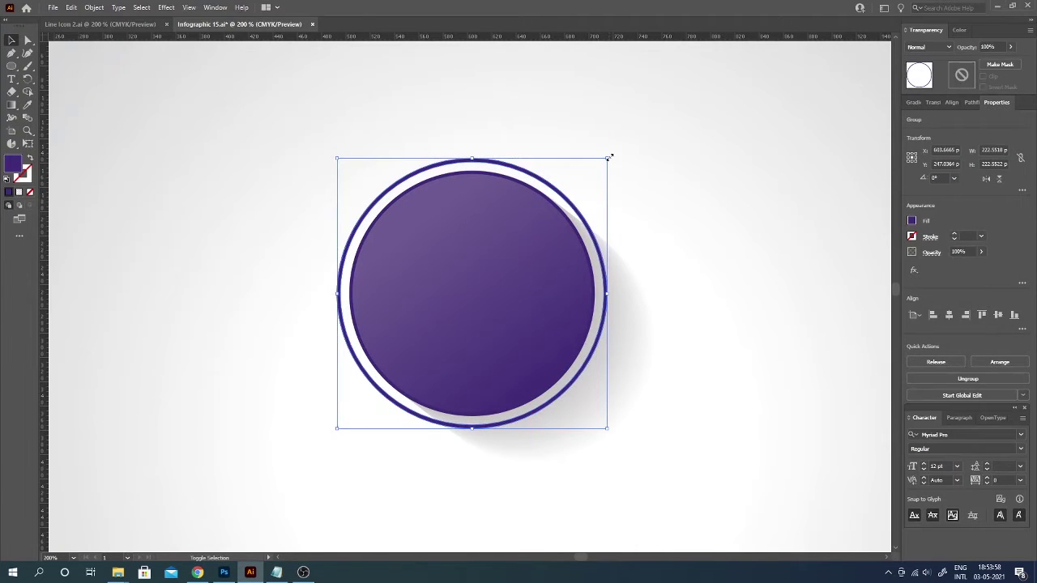
pyautogui.click(651, 202)
pyautogui.hotkey('ctrl', '1')
pyautogui.doubleClick(544, 323)
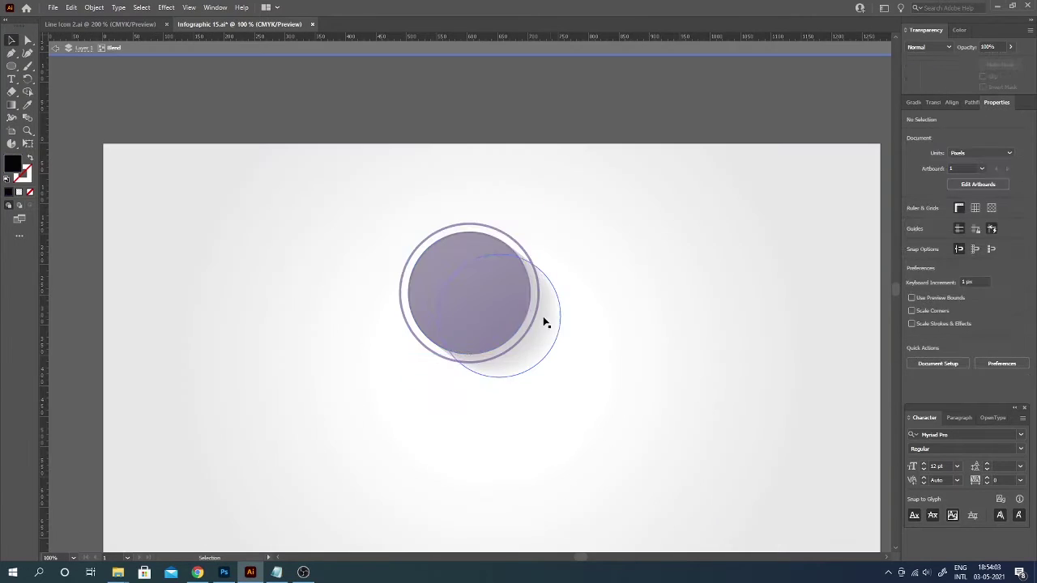
pyautogui.click(545, 322)
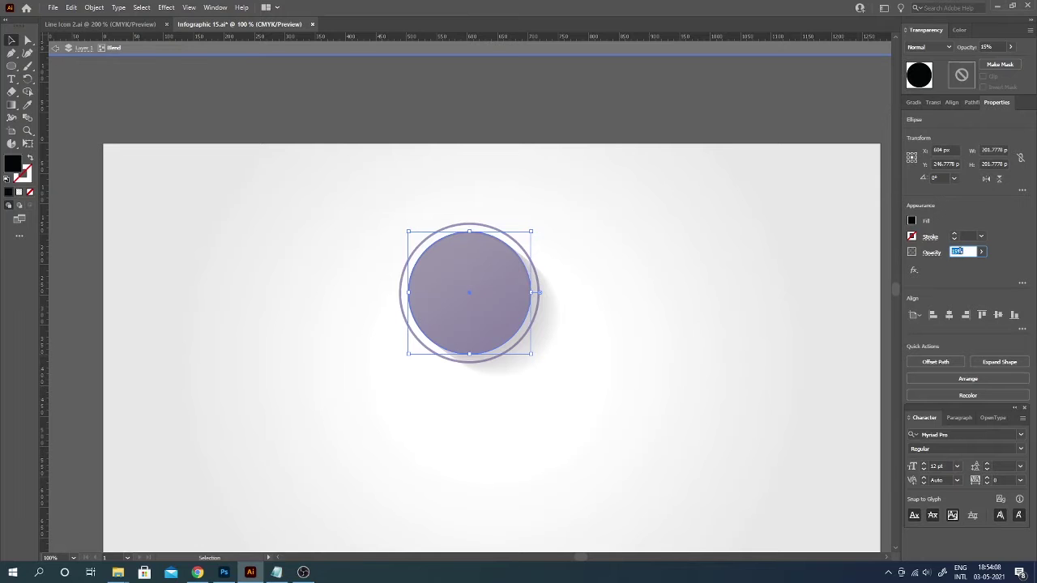
pyautogui.doubleClick(690, 337)
pyautogui.moveTo(651, 417); pyautogui.dragTo(310, 174)
pyautogui.moveTo(525, 270)
pyautogui.mouseDown()
pyautogui.moveTo(289, 308)
pyautogui.moveTo(264, 366)
pyautogui.mouseUp()
pyautogui.scroll(-3, 371, 346)
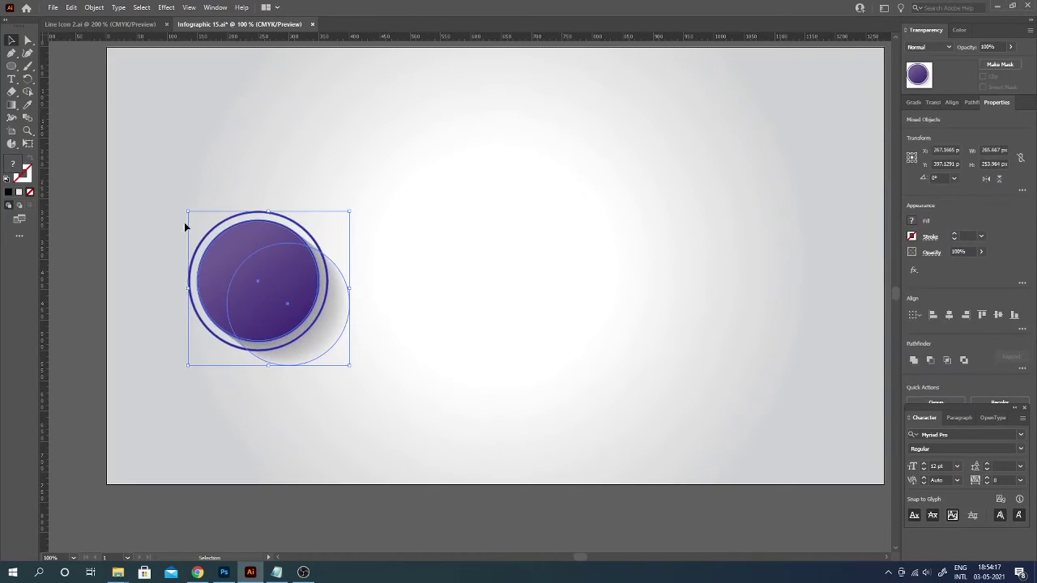
# Draw a short black horizontal line right of the circle and duplicate it below
pyautogui.click(391, 240)
pyautogui.press('p')
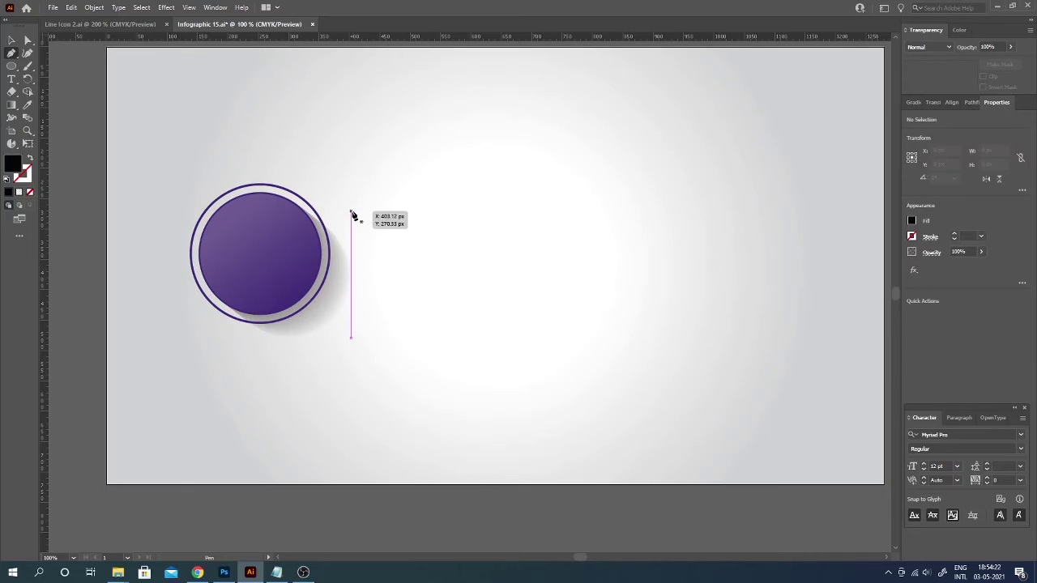
pyautogui.click(351, 211)
pyautogui.click(437, 210)
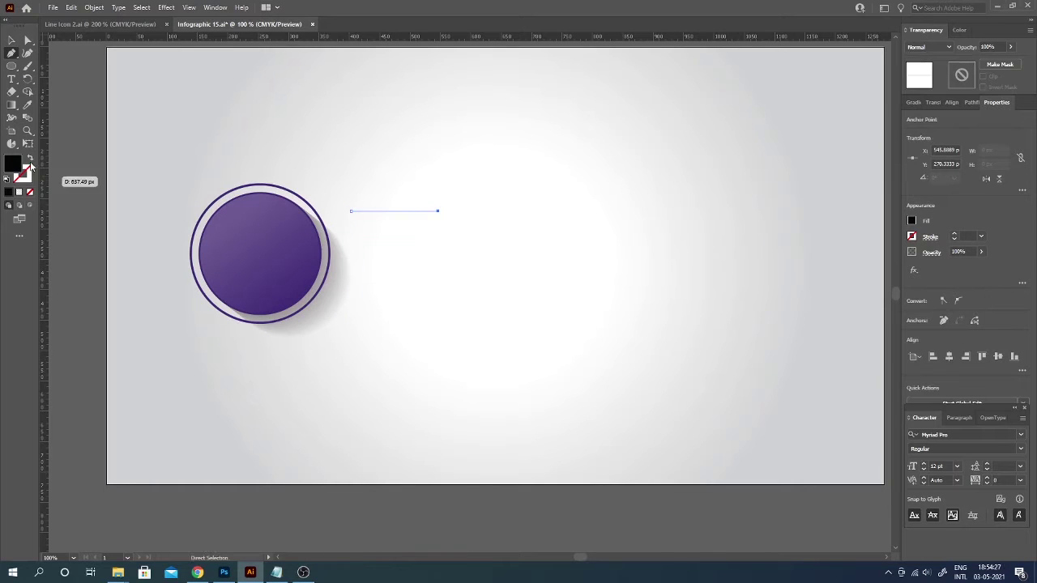
pyautogui.click(31, 164)
pyautogui.press('v')
pyautogui.moveTo(405, 212); pyautogui.dragTo(406, 284)
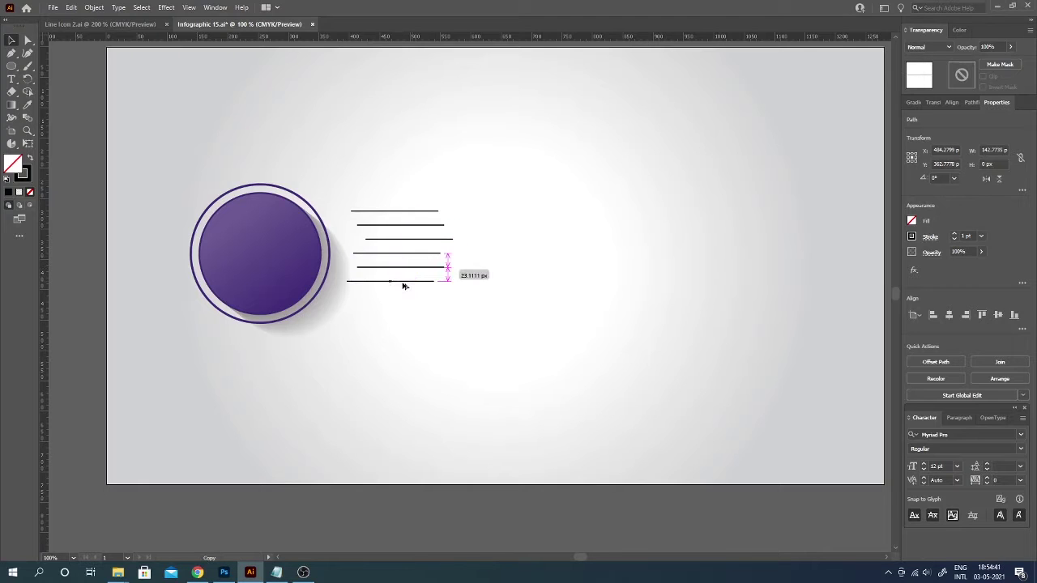
# Nudge the six short lines down slightly and select the fourth line
pyautogui.moveTo(467, 300); pyautogui.dragTo(394, 194)
pyautogui.press('Down')
pyautogui.press('Down')
pyautogui.press('Down')
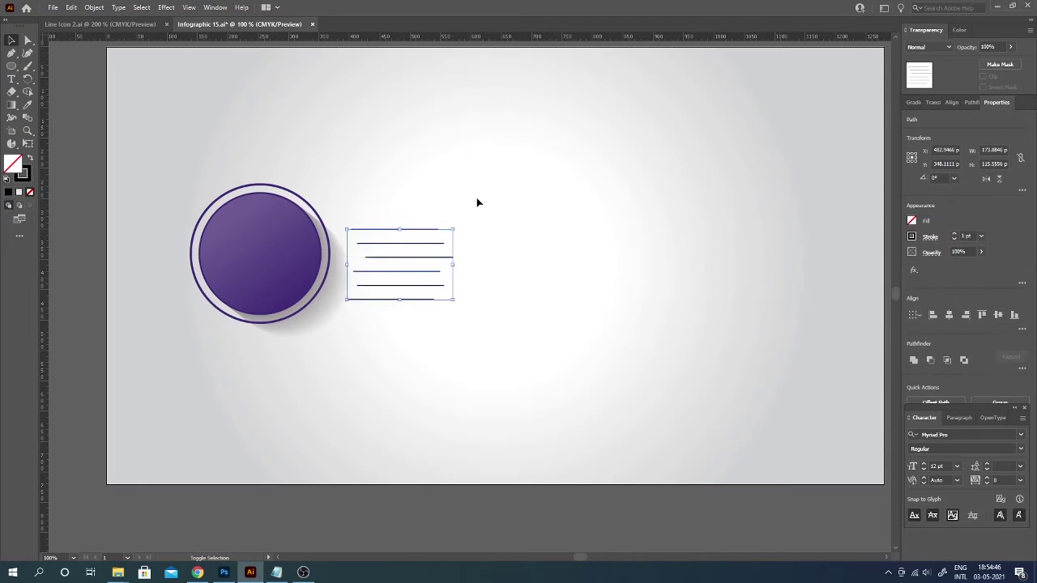
pyautogui.click(498, 208)
pyautogui.moveTo(483, 328); pyautogui.dragTo(384, 215)
pyautogui.click(525, 264)
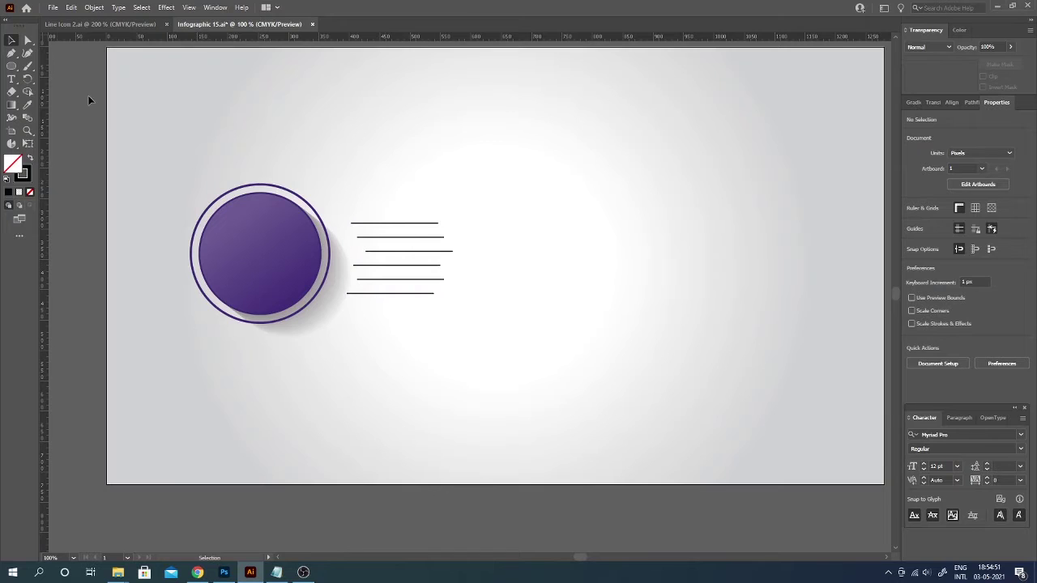
pyautogui.press('a')
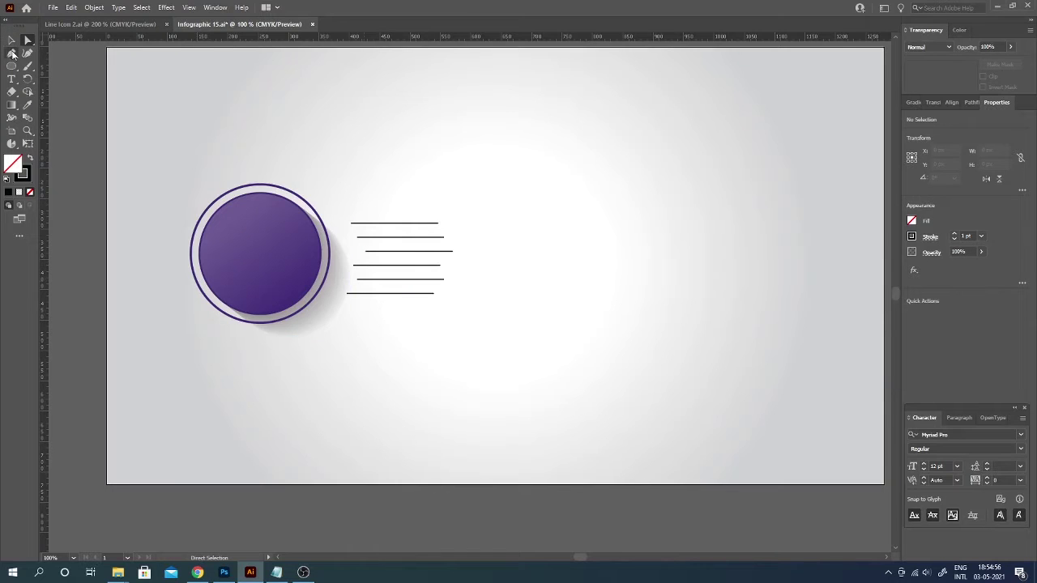
pyautogui.click(438, 265)
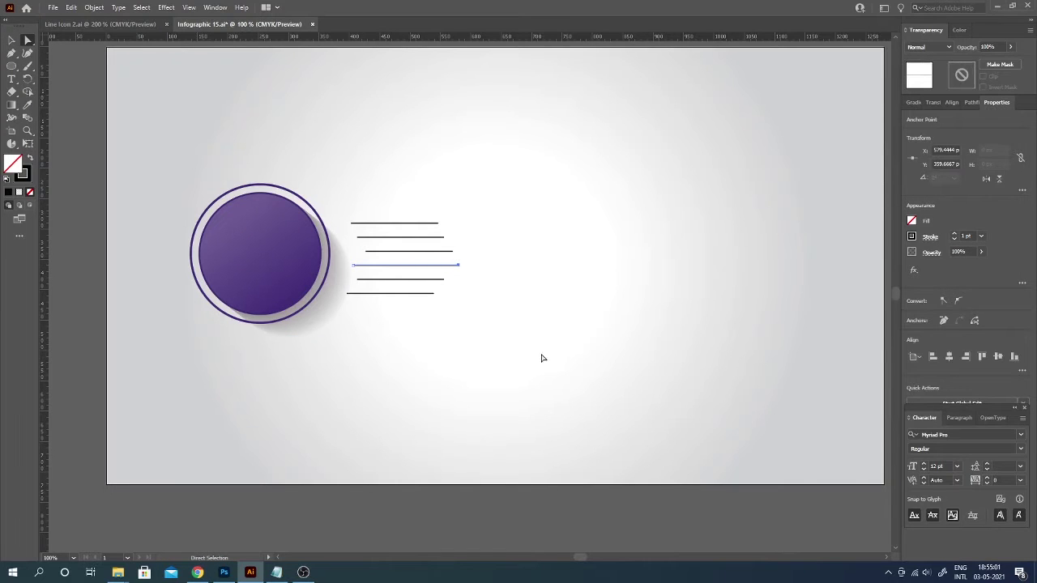
# Copy the six lines to the right, scaling the copy wider and taller apart
pyautogui.moveTo(347, 220); pyautogui.dragTo(458, 294)
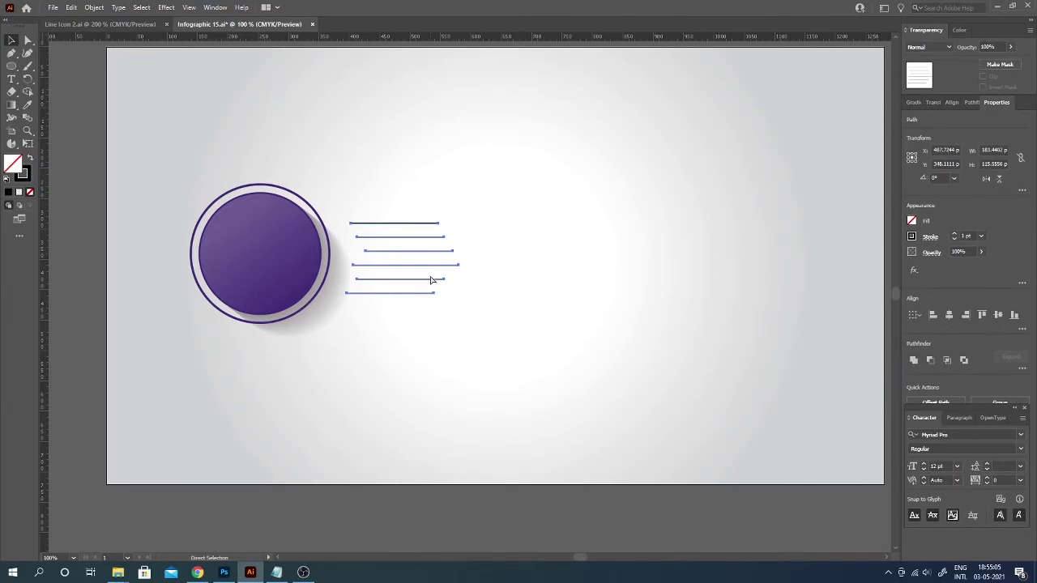
pyautogui.moveTo(405, 265); pyautogui.dragTo(556, 265)
pyautogui.moveTo(611, 222); pyautogui.dragTo(750, 134)
pyautogui.moveTo(686, 246); pyautogui.dragTo(693, 261)
pyautogui.moveTo(758, 309); pyautogui.dragTo(825, 405)
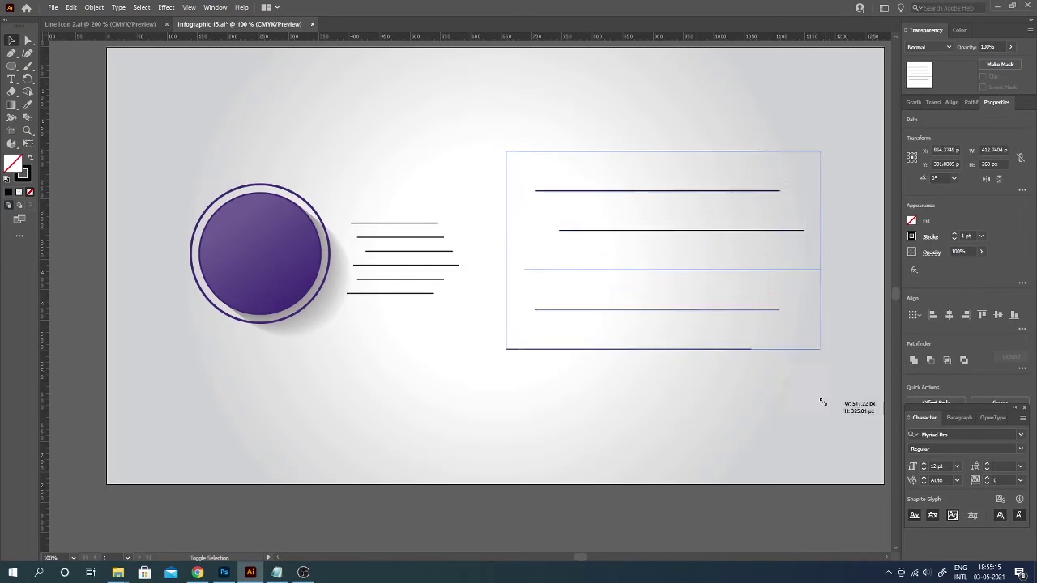
pyautogui.moveTo(788, 273); pyautogui.dragTo(781, 265)
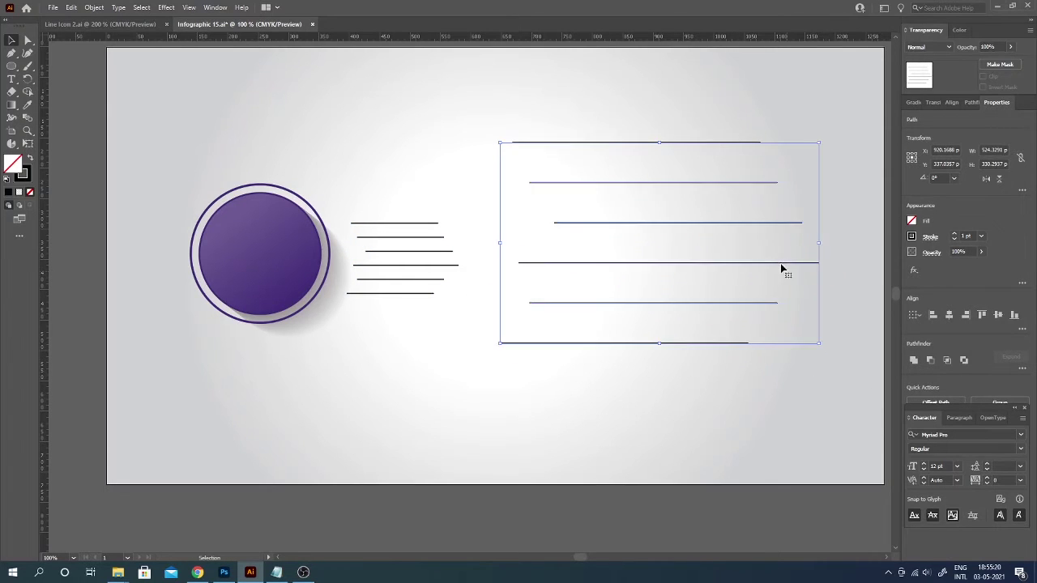
pyautogui.moveTo(662, 353); pyautogui.dragTo(662, 429)
pyautogui.moveTo(656, 157); pyautogui.dragTo(634, 112)
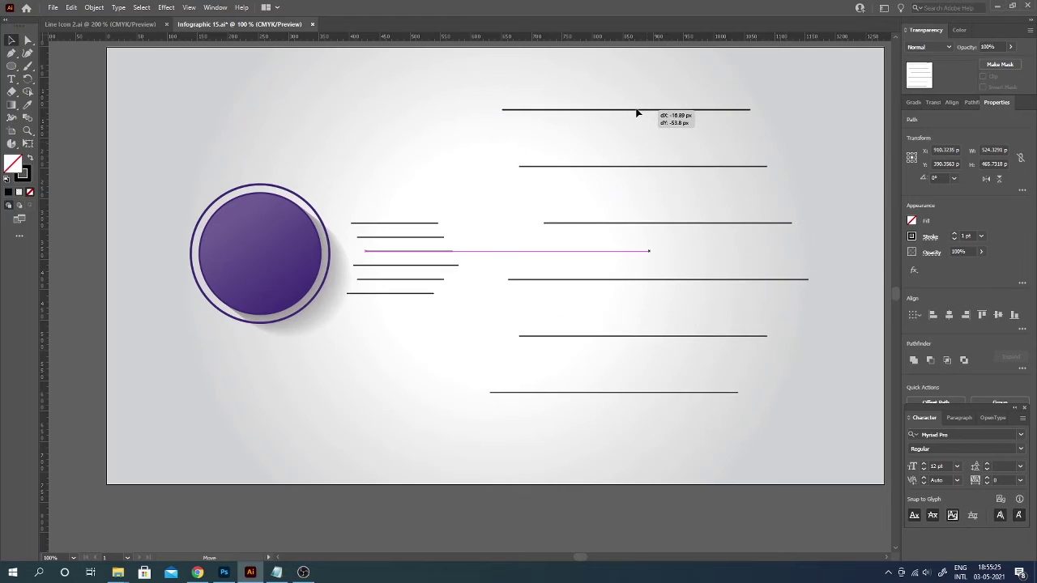
pyautogui.click(693, 445)
# With the Pen tool, join each long line's left end to a short line with a diagonal
pyautogui.press('p')
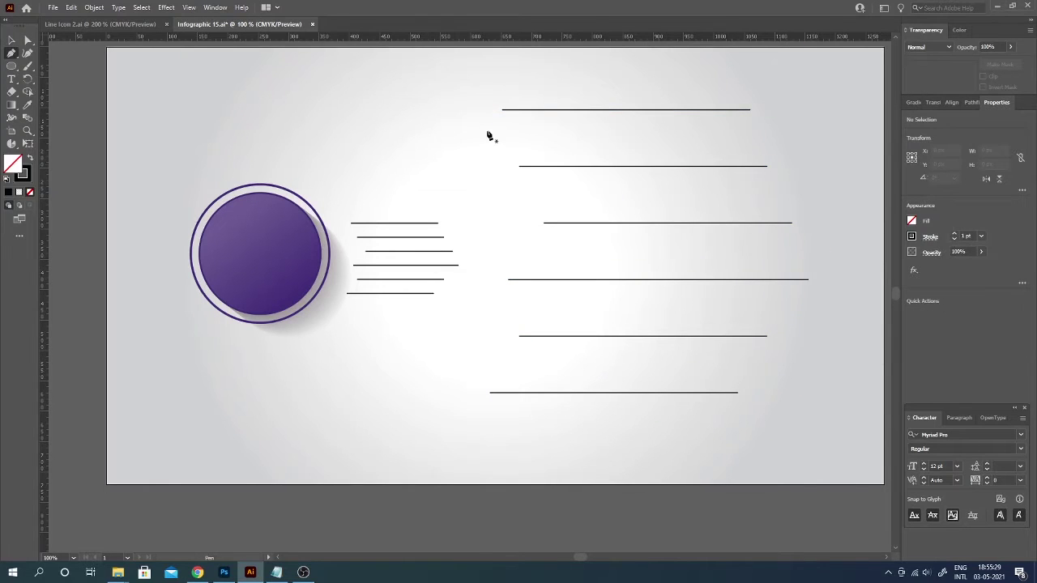
pyautogui.click(502, 110)
pyautogui.click(438, 223)
pyautogui.click(519, 166)
pyautogui.click(444, 237)
pyautogui.click(543, 224)
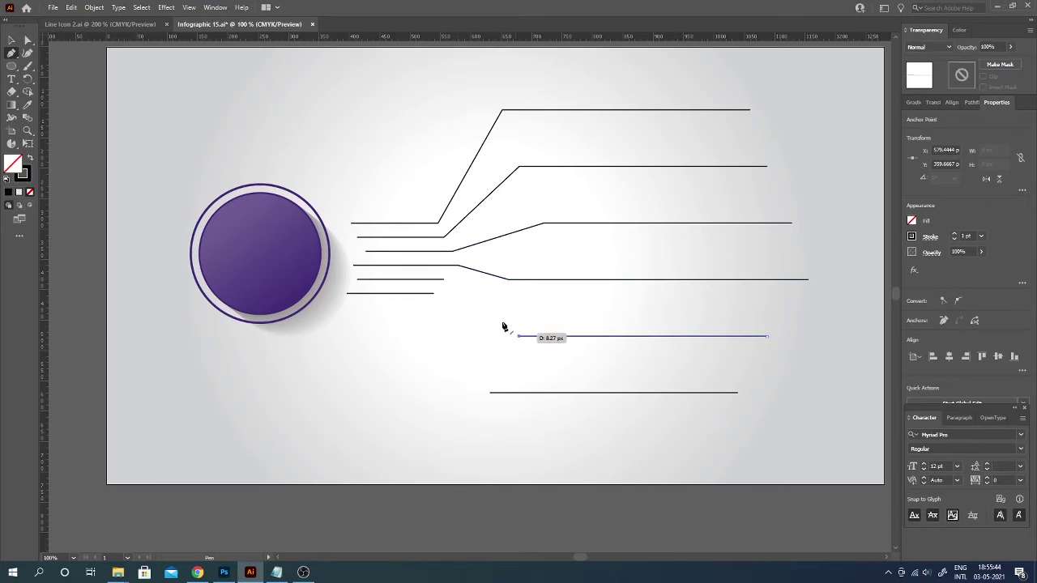
pyautogui.click(489, 392)
pyautogui.click(433, 293)
# Align the middle anchor points of the connector paths
pyautogui.press('v')
pyautogui.click(237, 160)
pyautogui.press('a')
pyautogui.moveTo(415, 196); pyautogui.dragTo(470, 319)
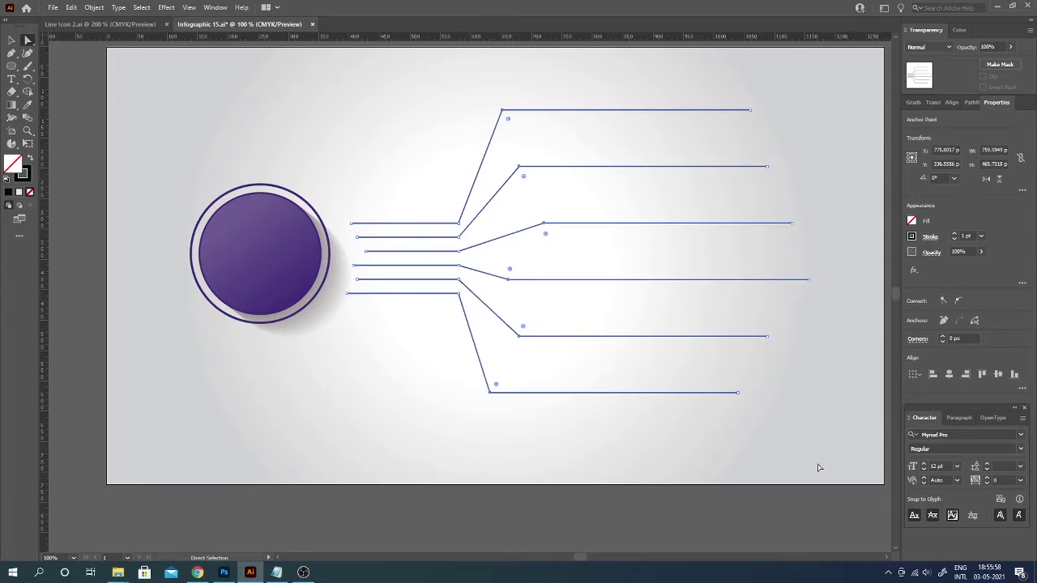
pyautogui.click(1001, 375)
# Round the corner anchors of all branches using the live-corner widget
pyautogui.click(653, 462)
pyautogui.scroll(1, 565, 428)
pyautogui.hscroll(1, 564, 427)
pyautogui.moveTo(541, 491); pyautogui.dragTo(368, 106)
pyautogui.moveTo(485, 217); pyautogui.dragTo(494, 225)
pyautogui.click(192, 277)
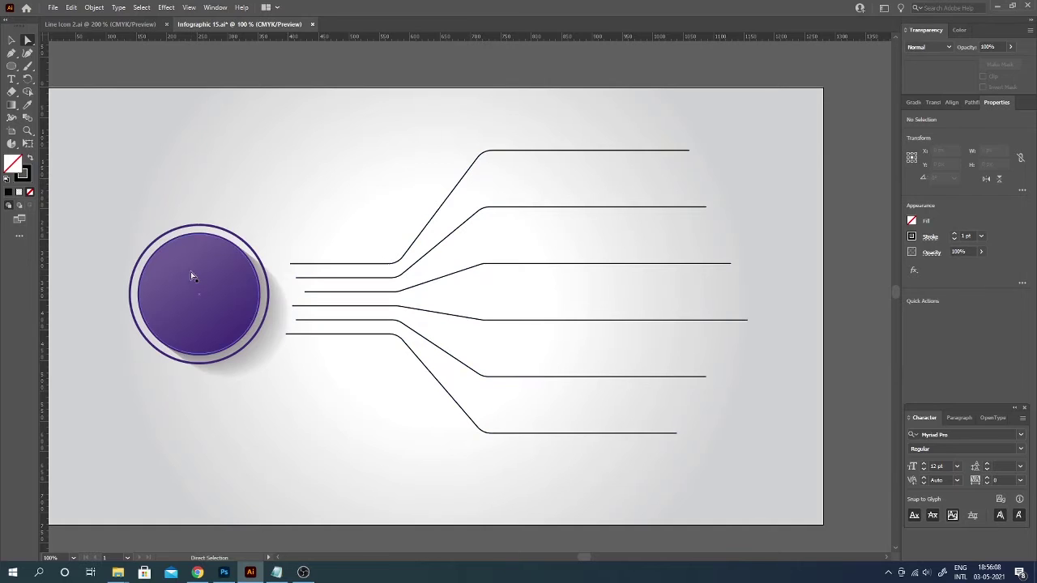
# Stretch the branch lines group vertically and shift it slightly upward
pyautogui.click(11, 40)
pyautogui.click(225, 324)
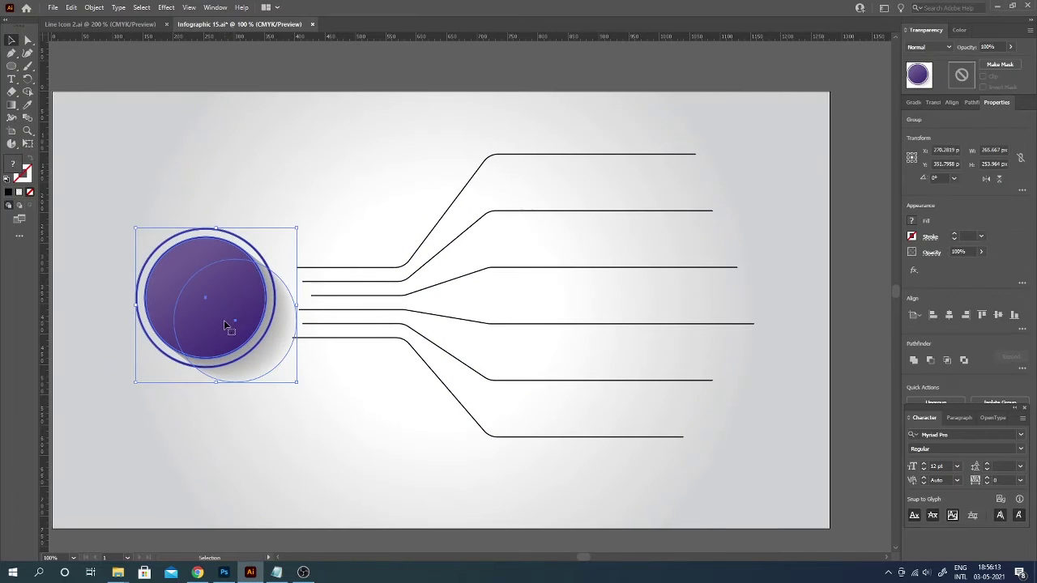
pyautogui.click(481, 153)
pyautogui.moveTo(522, 153); pyautogui.dragTo(522, 128)
pyautogui.moveTo(522, 436); pyautogui.dragTo(522, 478)
pyautogui.moveTo(524, 358); pyautogui.dragTo(524, 349)
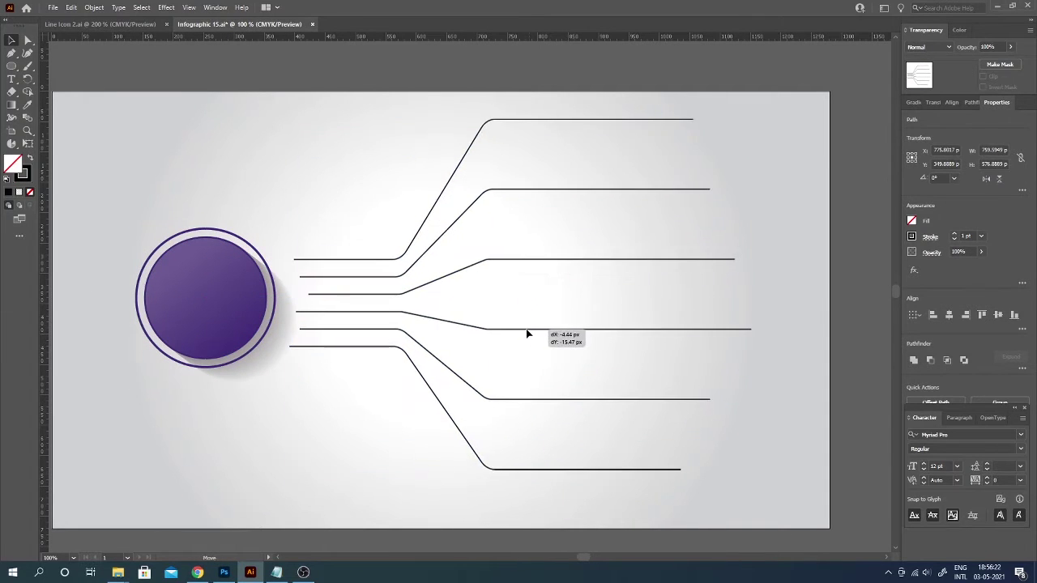
pyautogui.click(282, 433)
pyautogui.moveTo(619, 363); pyautogui.dragTo(622, 405)
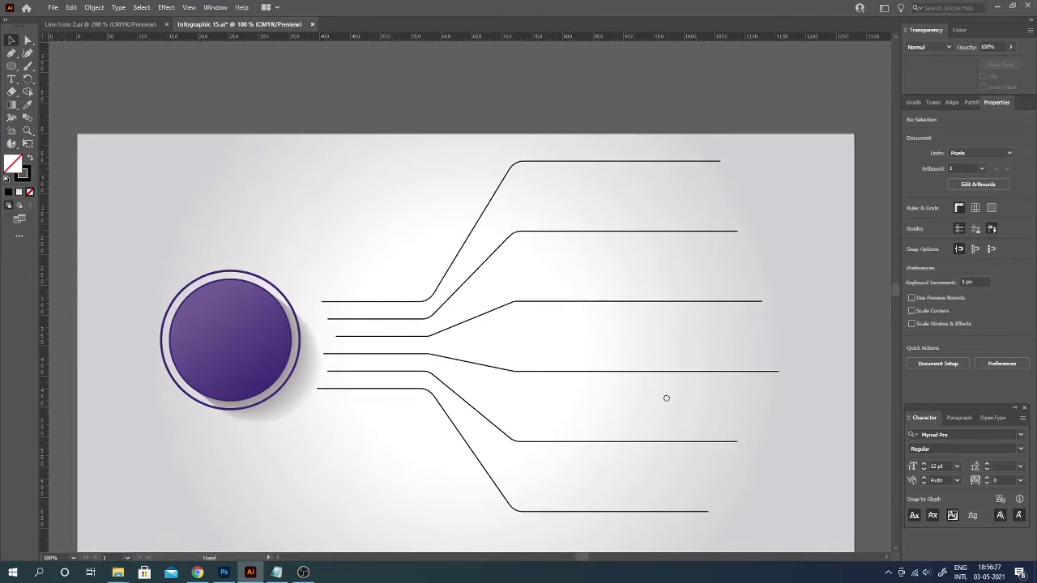
# Draw a wide black-filled rectangle above the artboard
pyautogui.press('m')
pyautogui.moveTo(245, 63); pyautogui.dragTo(554, 100)
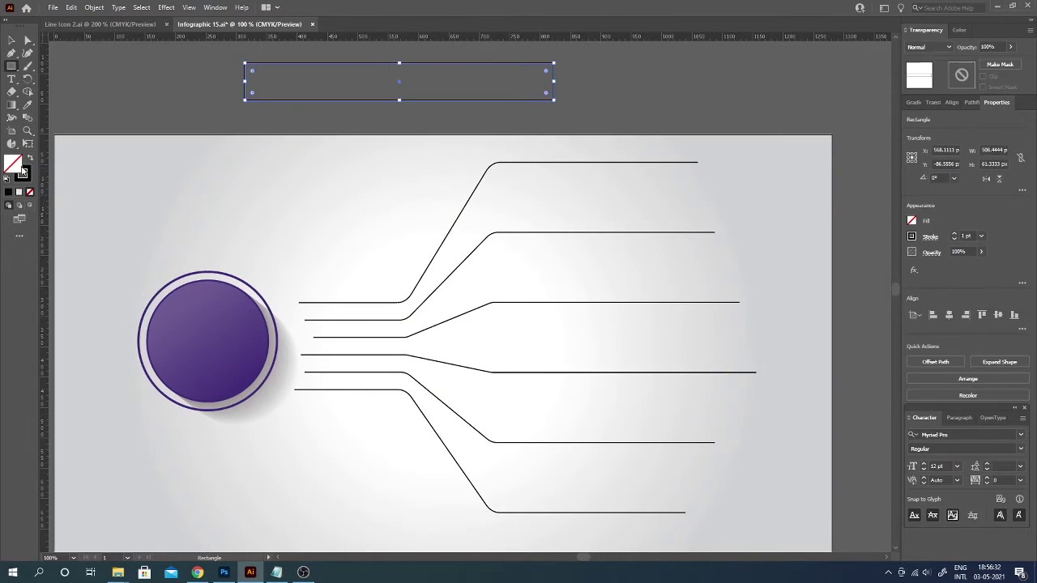
pyautogui.hotkey('shift', 'x')
pyautogui.press('v')
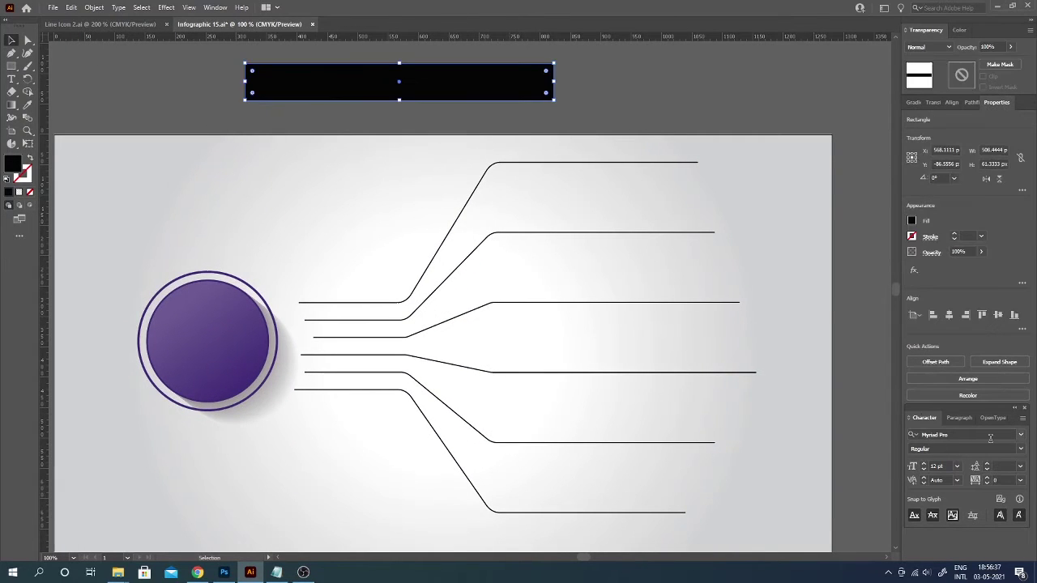
# Apply a gradient fill to the rectangle with a purple left stop at 100% opacity
pyautogui.hotkey('ctrl', 'F9')
pyautogui.click(963, 186)
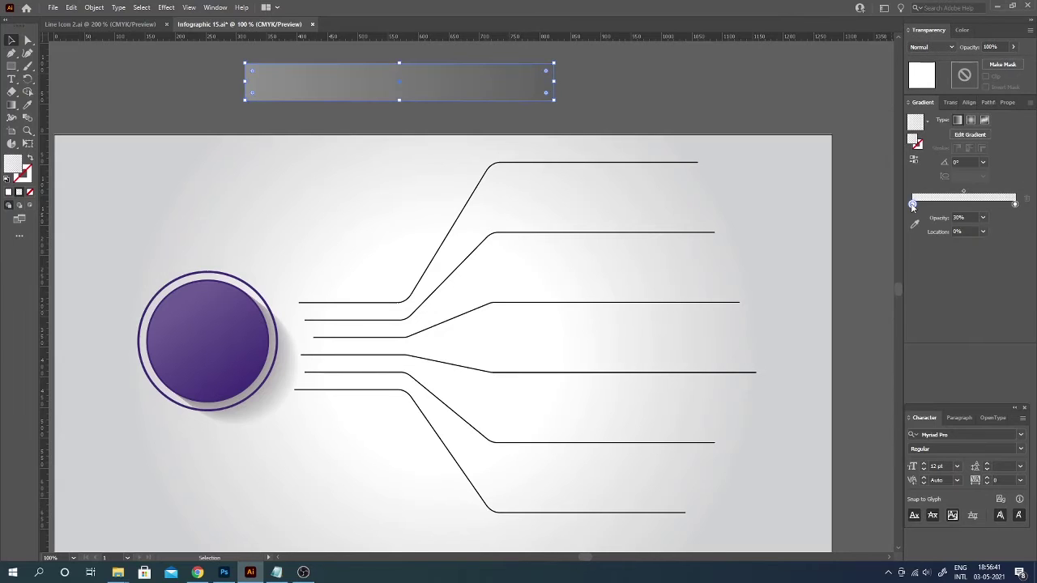
pyautogui.doubleClick(911, 203)
pyautogui.click(960, 246)
pyautogui.click(938, 225)
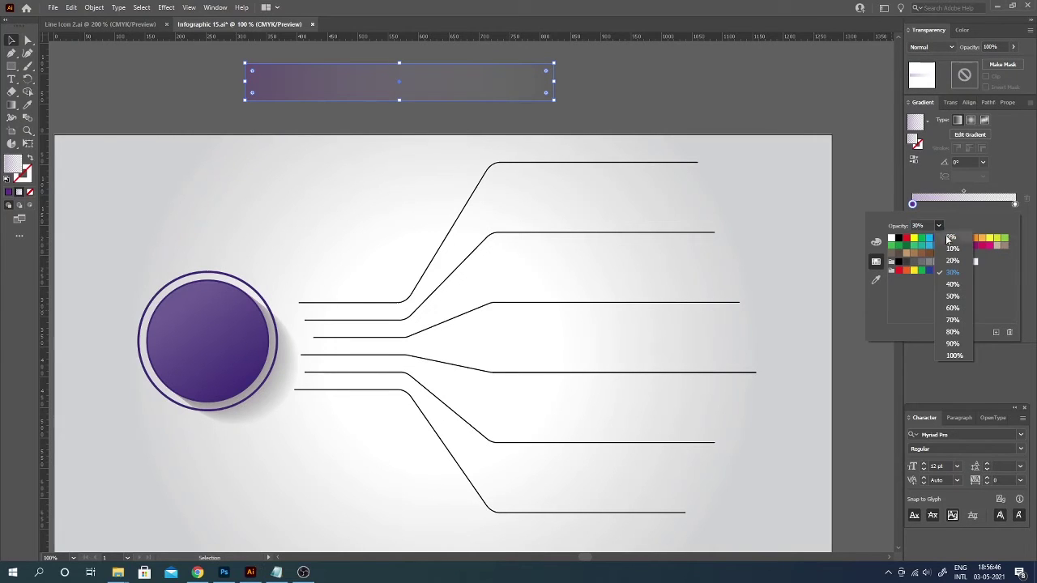
pyautogui.click(1016, 206)
pyautogui.click(982, 232)
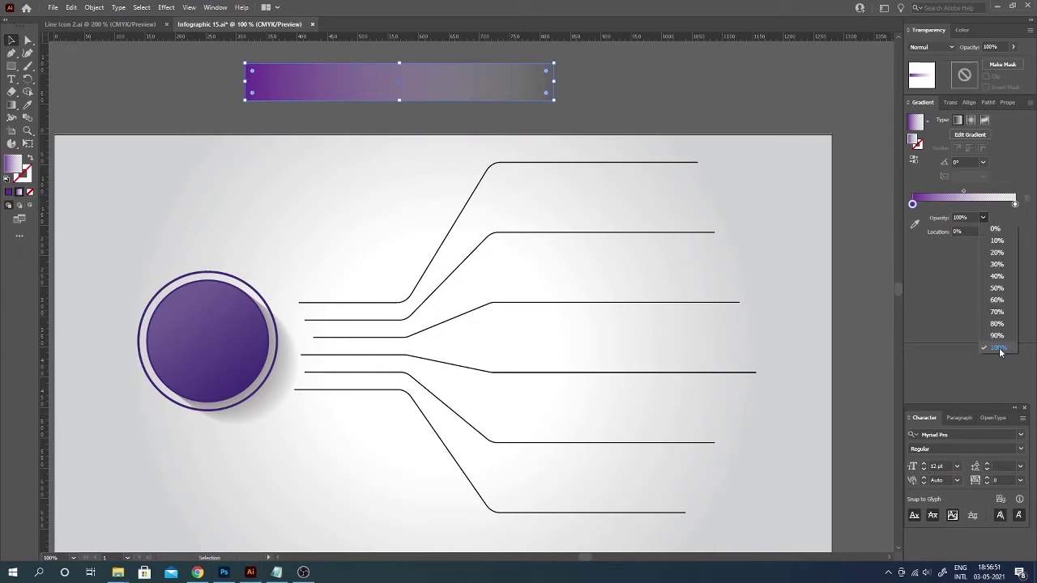
# Set the gradient's right stop to magenta at 100% opacity
pyautogui.doubleClick(1014, 204)
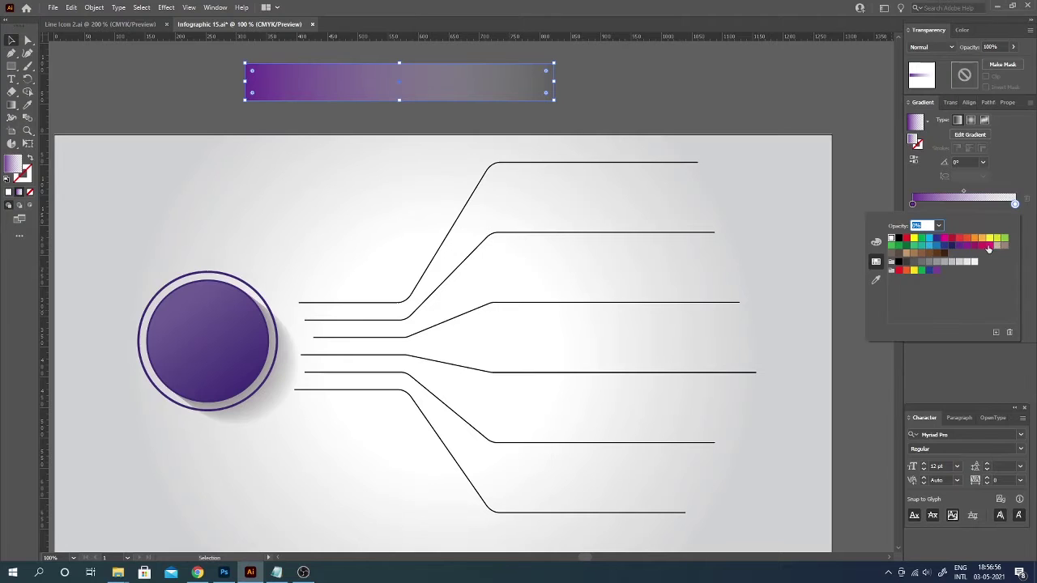
pyautogui.click(988, 245)
pyautogui.click(983, 217)
pyautogui.click(996, 348)
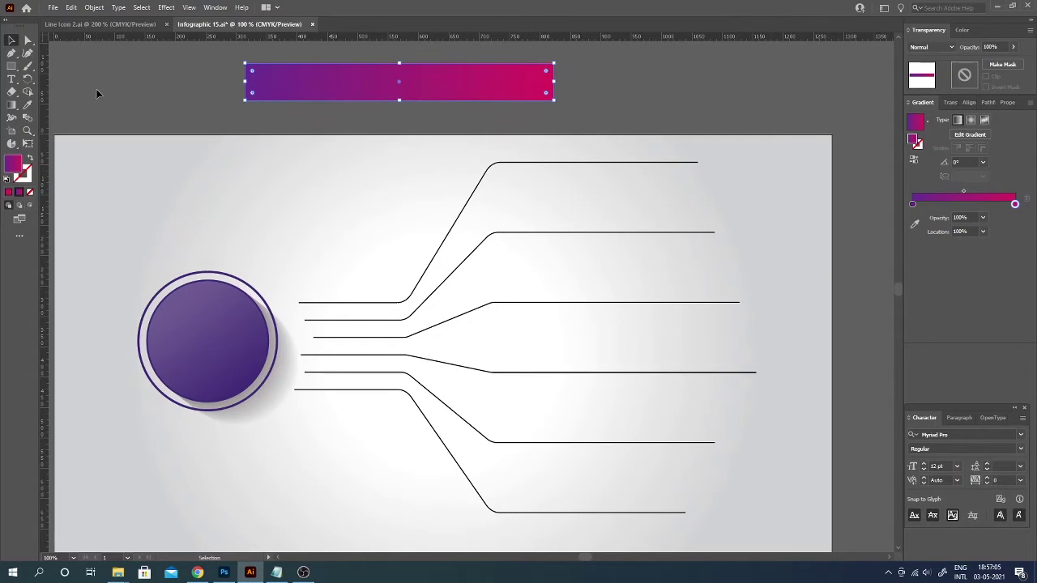
# Expand the gradient rectangle with Object > Expand
pyautogui.click(94, 7)
pyautogui.click(112, 134)
pyautogui.click(485, 346)
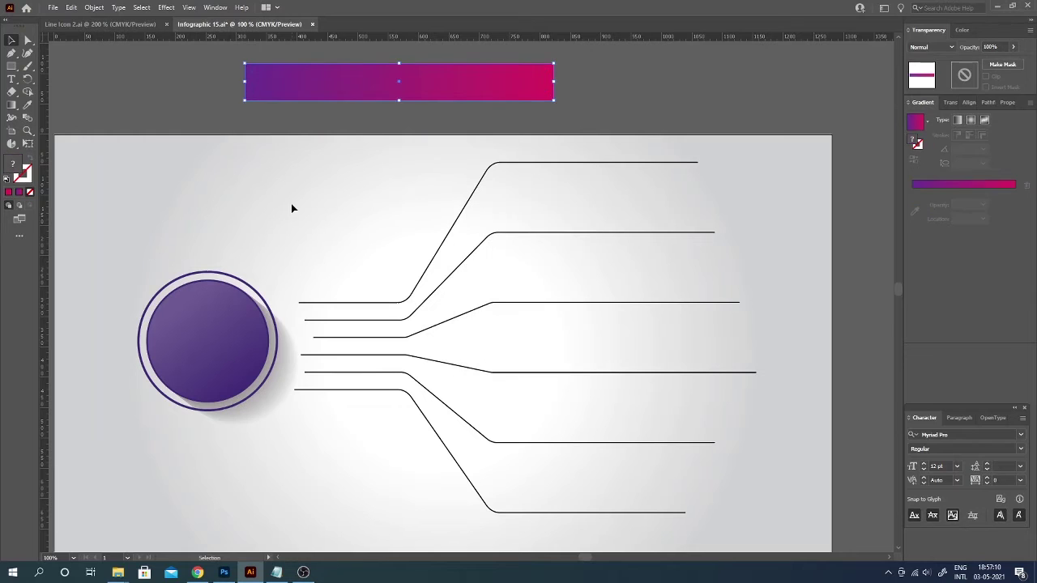
pyautogui.click(291, 208)
# Duplicate the hub circle, shrink the copy and place it at the top line's end
pyautogui.rightClick(11, 66)
pyautogui.click(12, 40)
pyautogui.moveTo(222, 370)
pyautogui.mouseDown()
pyautogui.moveTo(694, 293)
pyautogui.moveTo(694, 284)
pyautogui.mouseUp()
pyautogui.moveTo(773, 340); pyautogui.dragTo(687, 267)
pyautogui.moveTo(632, 237)
pyautogui.mouseDown()
pyautogui.moveTo(706, 168)
pyautogui.moveTo(742, 175)
pyautogui.mouseUp()
pyautogui.click(744, 204)
pyautogui.moveTo(729, 174); pyautogui.dragTo(731, 174)
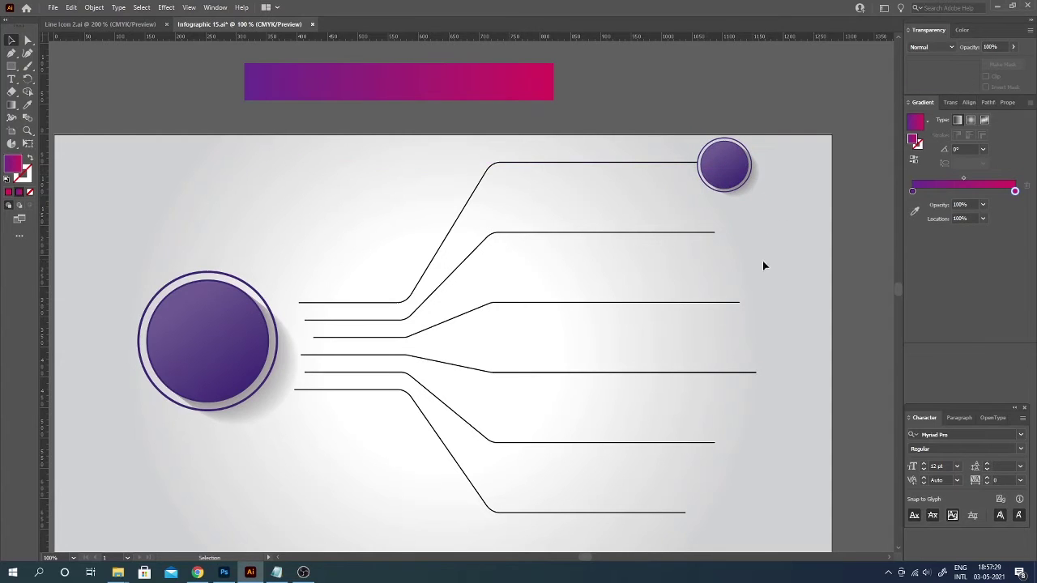
pyautogui.moveTo(763, 267); pyautogui.dragTo(618, 232)
pyautogui.click(618, 231)
# Alt-drag circle copies onto the ends of the second, fourth, fifth and sixth lines
pyautogui.moveTo(551, 148); pyautogui.dragTo(593, 287)
pyautogui.moveTo(645, 320); pyautogui.dragTo(675, 249)
pyautogui.keyDown('alt'); pyautogui.moveTo(615, 203); pyautogui.dragTo(634, 274); pyautogui.keyUp('alt')
pyautogui.moveTo(640, 346); pyautogui.dragTo(657, 303)
pyautogui.keyDown('alt'); pyautogui.moveTo(652, 255); pyautogui.dragTo(583, 377); pyautogui.keyUp('alt')
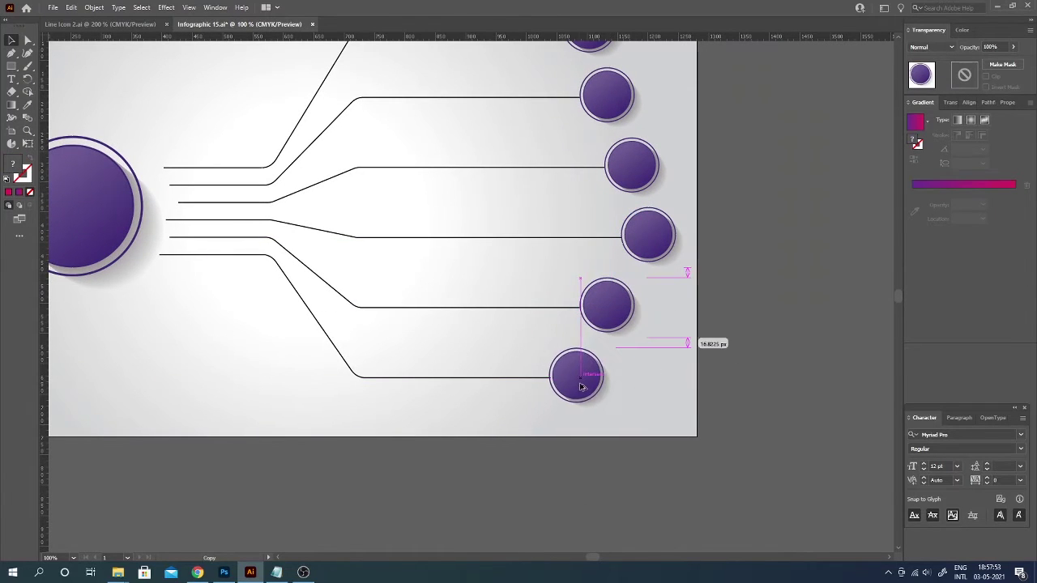
pyautogui.moveTo(642, 289); pyautogui.dragTo(660, 394)
pyautogui.click(623, 209)
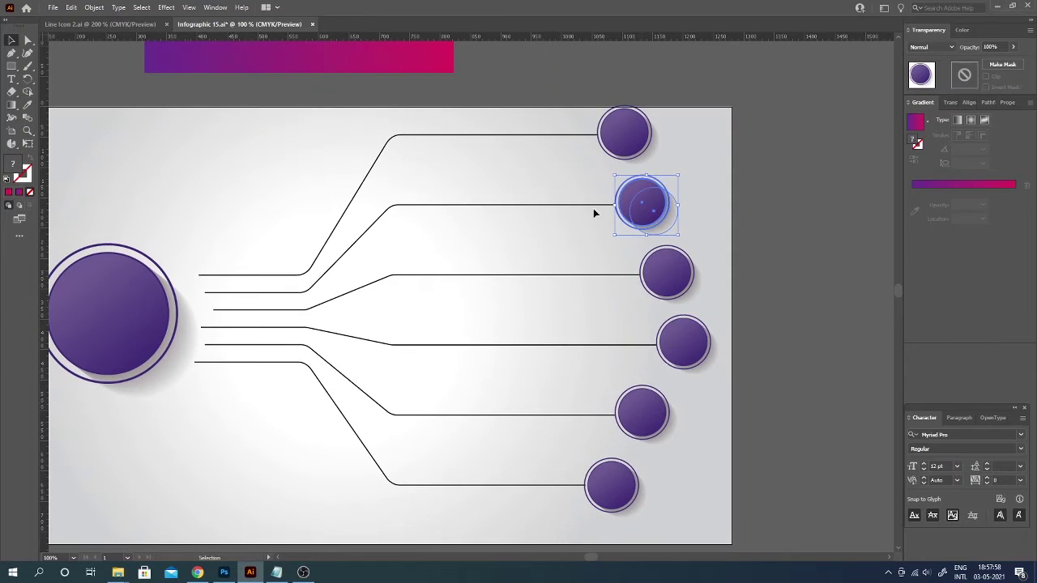
pyautogui.click(619, 141)
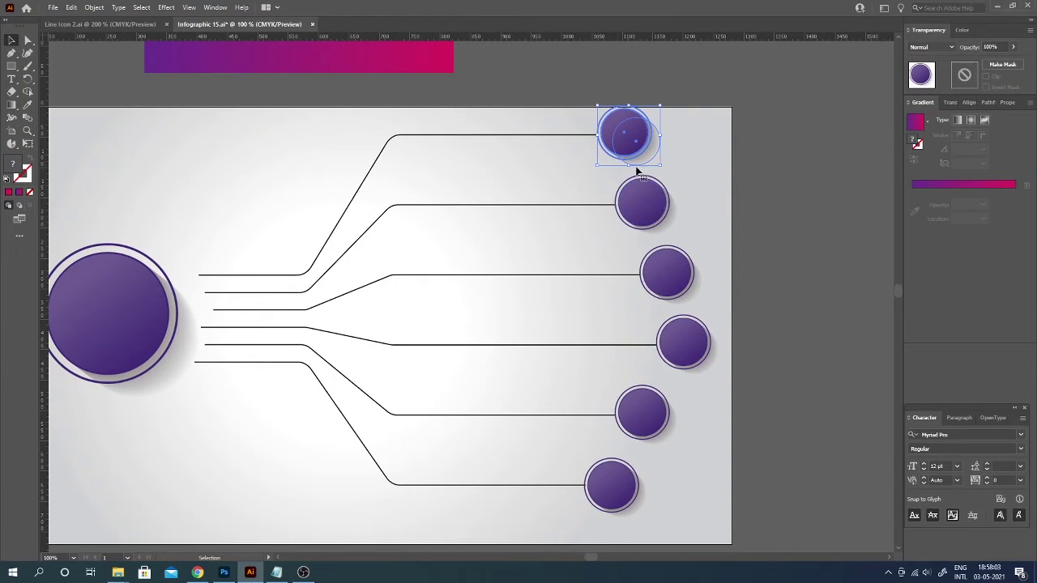
# Nudge the top, second and third circles to varied distances along their lines
pyautogui.hotkey('shift', 'Left')
pyautogui.hotkey('shift', 'Left')
pyautogui.hotkey('shift', 'Left')
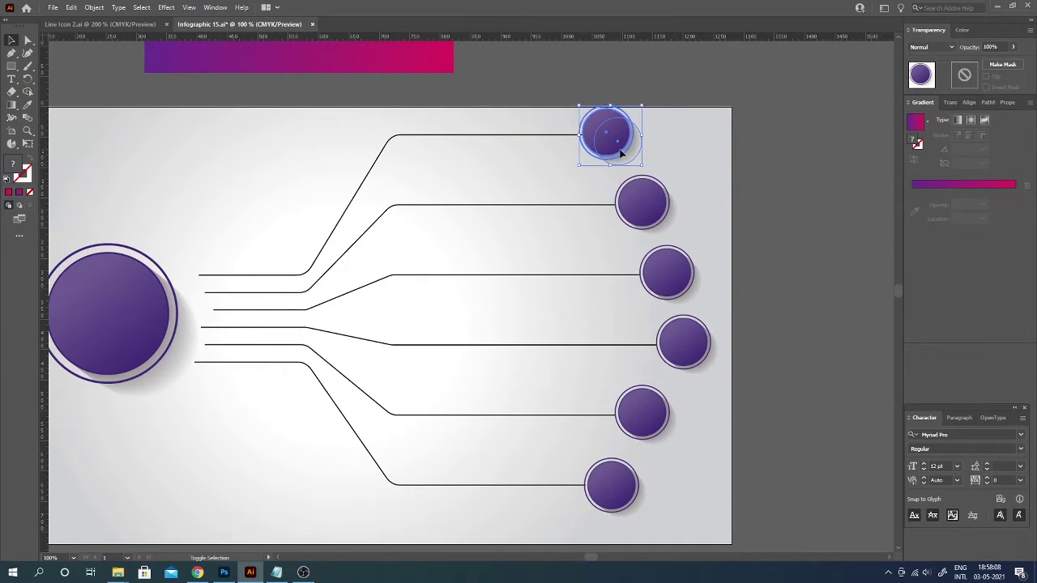
pyautogui.hotkey('shift', 'Left')
pyautogui.hotkey('shift', 'Left')
pyautogui.hotkey('shift', 'Left')
pyautogui.hotkey('shift', 'Left')
pyautogui.hotkey('shift', 'Left')
pyautogui.hotkey('ctrl', 'shift', 'a')
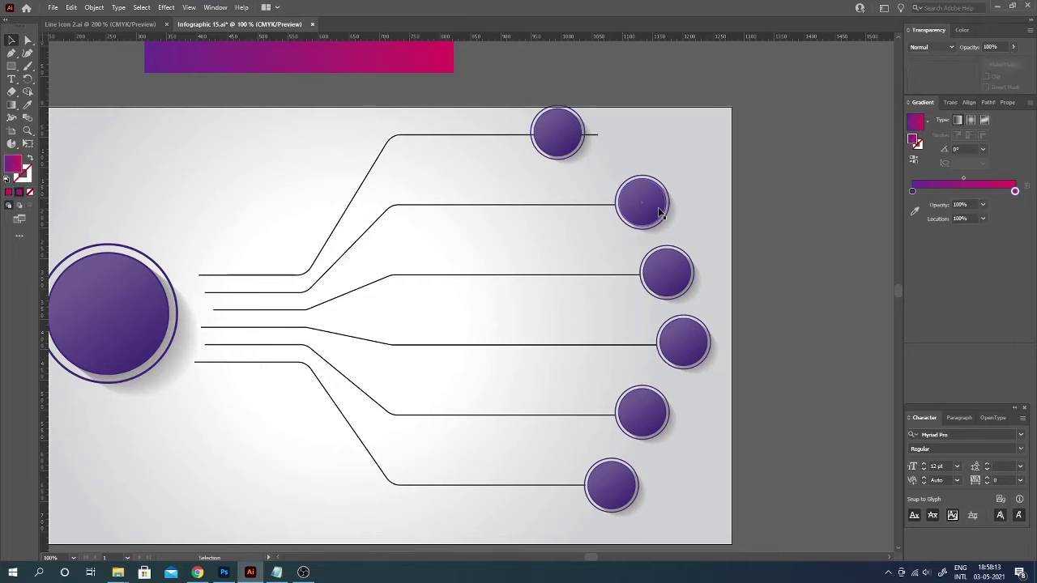
pyautogui.click(660, 212)
pyautogui.hotkey('shift', 'Right')
pyautogui.hotkey('shift', 'Right')
pyautogui.click(699, 281)
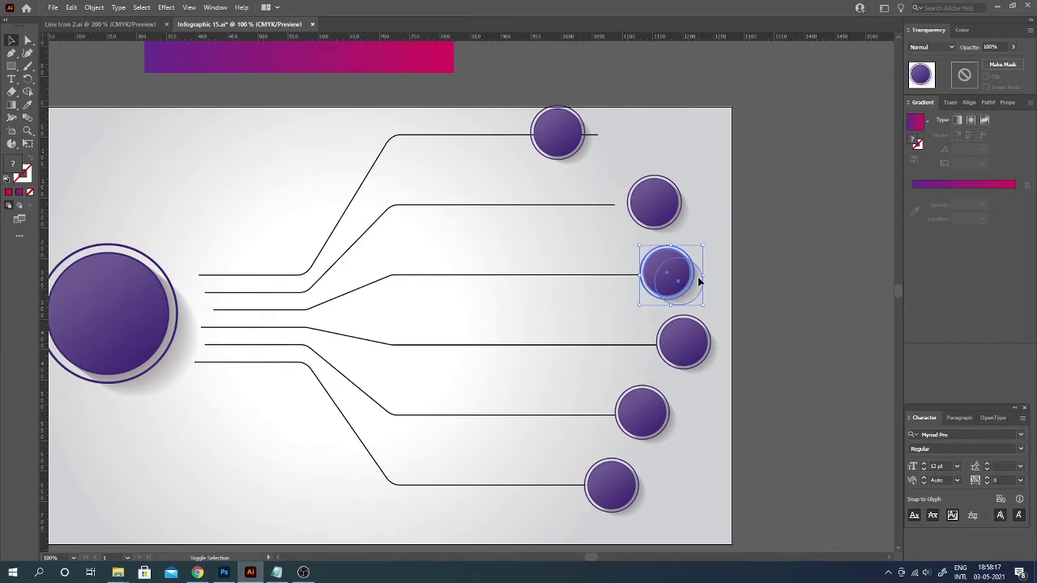
pyautogui.hotkey('shift', 'Left')
pyautogui.hotkey('shift', 'Left')
pyautogui.hotkey('shift', 'Left')
# Nudge the fourth and fifth circles, shift the third further left, and check the bottom one
pyautogui.hotkey('shift', 'Left')
pyautogui.hotkey('shift', 'Left')
pyautogui.hotkey('shift', 'Left')
pyautogui.click(685, 342)
pyautogui.hotkey('shift', 'Right')
pyautogui.hotkey('shift', 'Right')
pyautogui.click(743, 334)
pyautogui.click(635, 427)
pyautogui.hotkey('shift', 'Left')
pyautogui.hotkey('shift', 'Left')
pyautogui.hotkey('shift', 'Left')
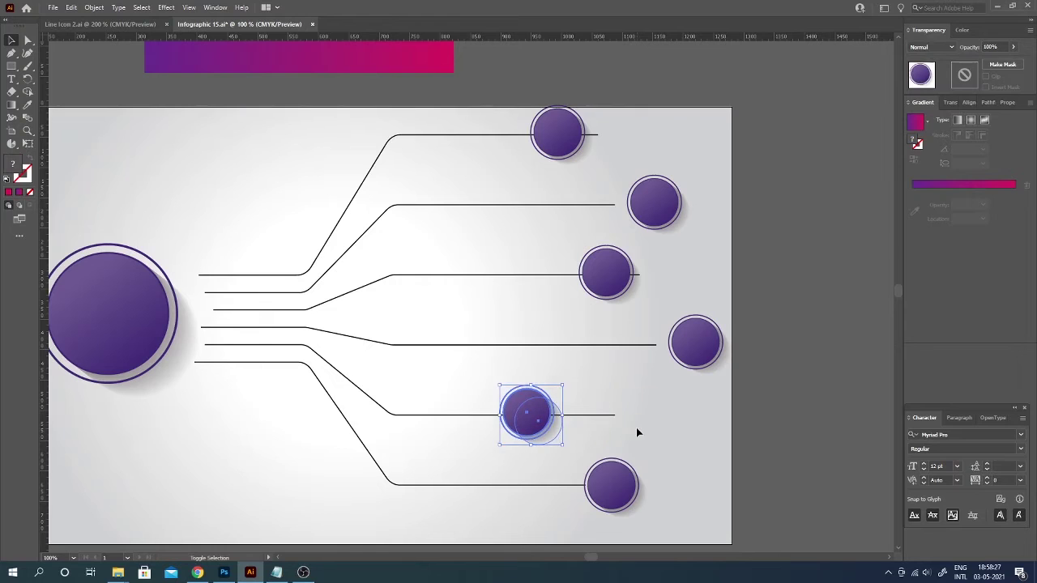
pyautogui.hotkey('shift', 'Left')
pyautogui.hotkey('shift', 'Left')
pyautogui.click(639, 486)
pyautogui.click(669, 446)
pyautogui.click(636, 468)
# Shorten each connector line's endpoint so it stops at its circle
pyautogui.click(67, 110)
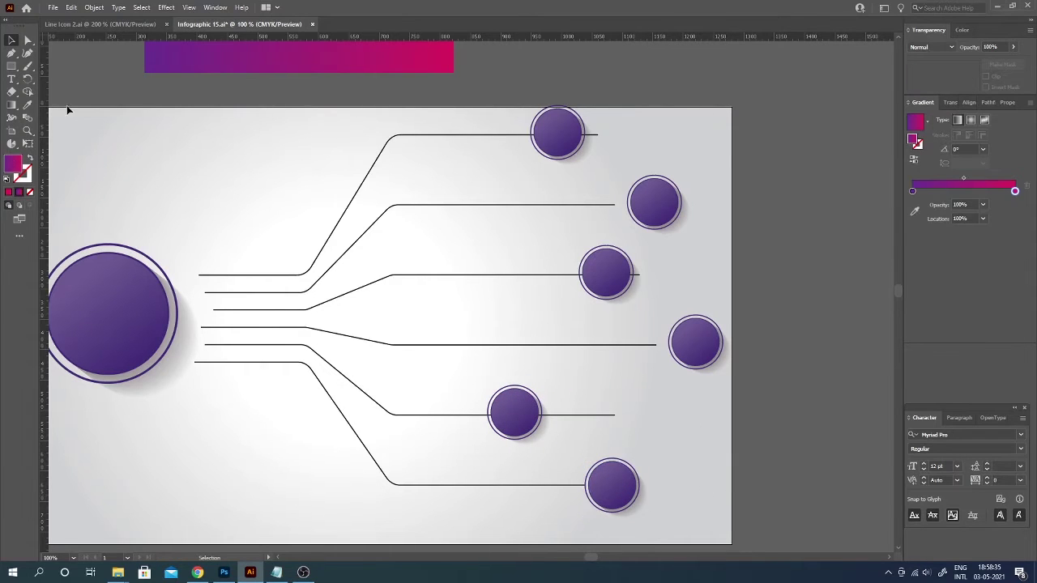
pyautogui.click(679, 347)
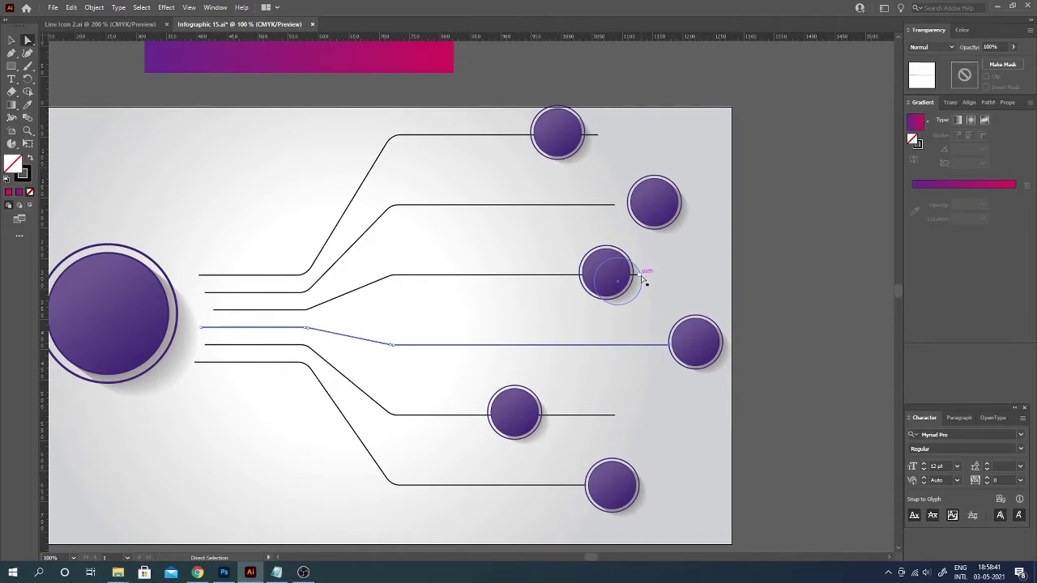
pyautogui.click(606, 275)
pyautogui.click(560, 275)
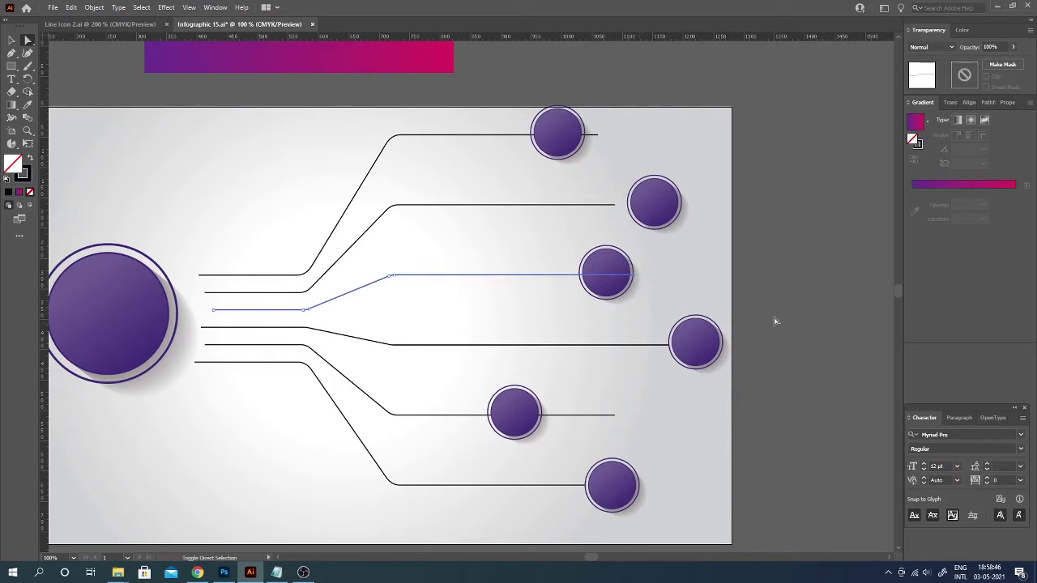
pyautogui.click(620, 205)
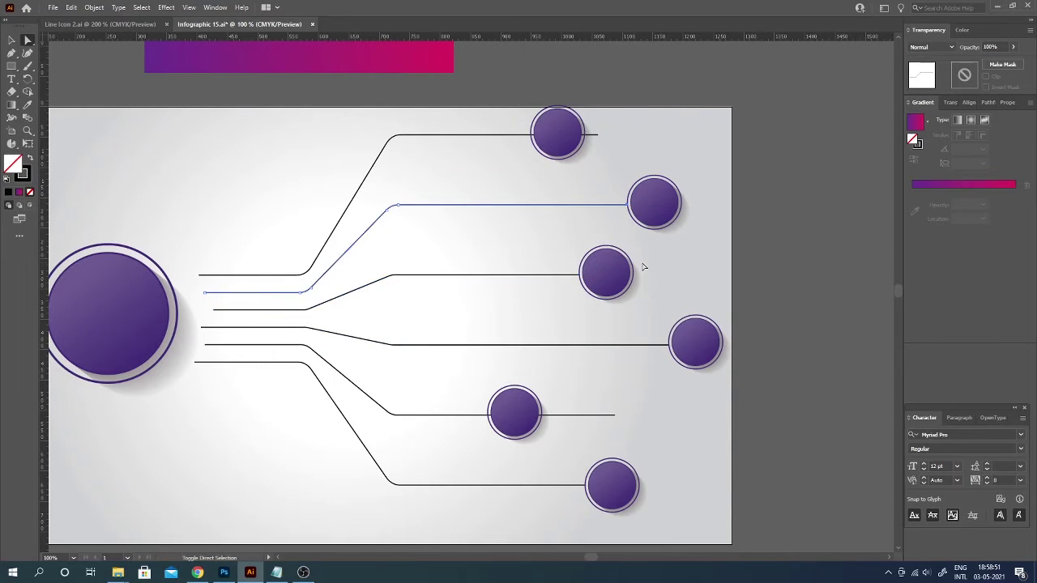
pyautogui.click(599, 136)
pyautogui.press('v')
pyautogui.click(567, 138)
pyautogui.click(702, 259)
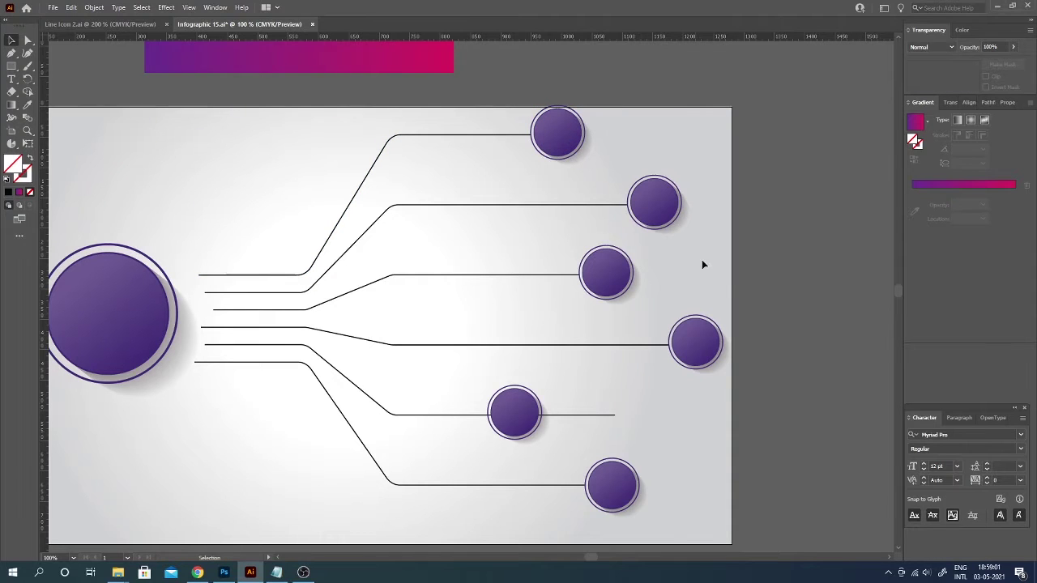
pyautogui.scroll(-1, 763, 281)
pyautogui.click(616, 377)
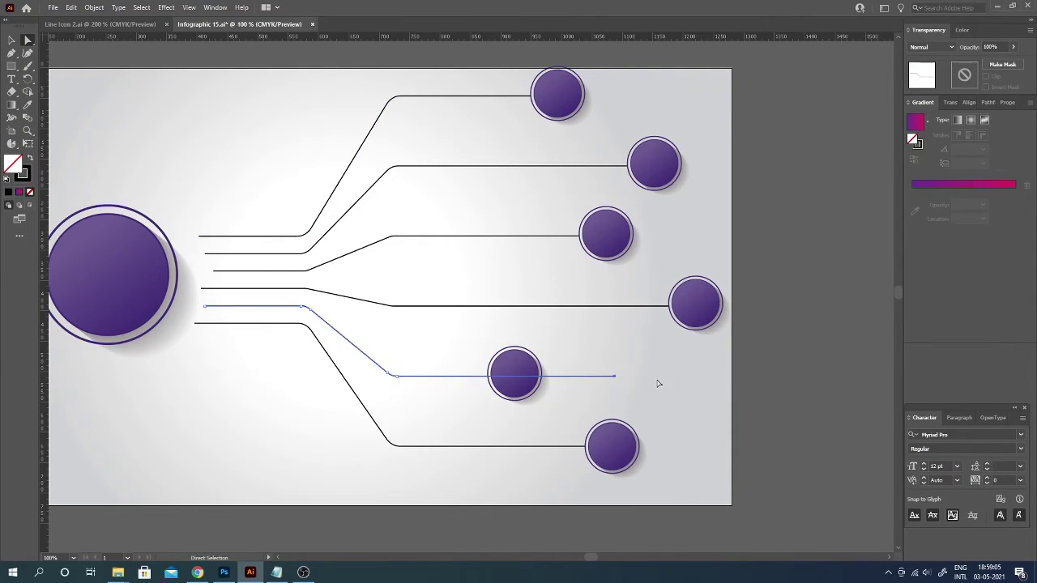
pyautogui.click(686, 383)
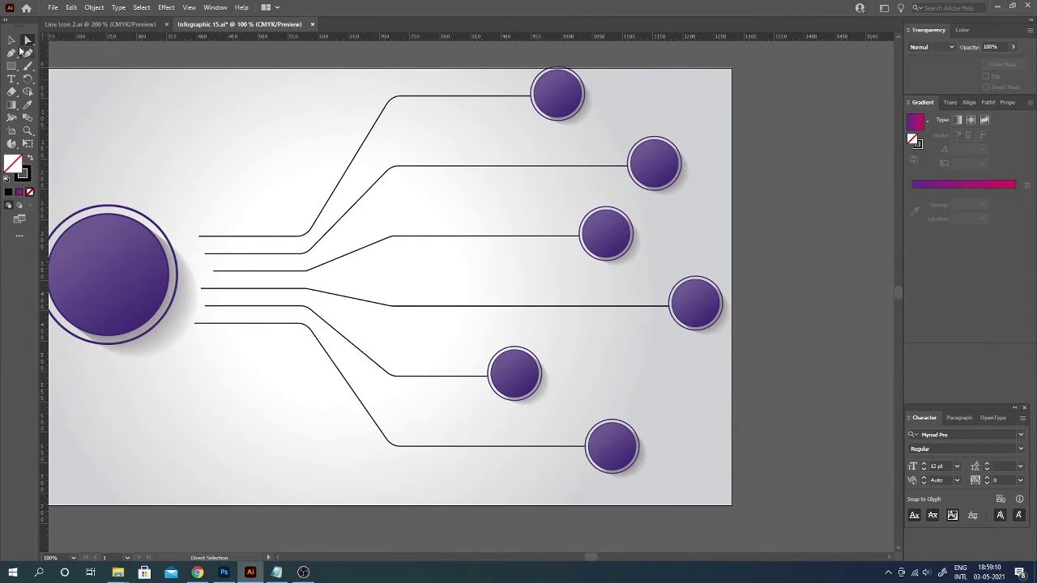
# Expand the connector lines' strokes into filled shapes
pyautogui.press('v')
pyautogui.moveTo(416, 169); pyautogui.dragTo(324, 389)
pyautogui.click(94, 7)
pyautogui.click(113, 134)
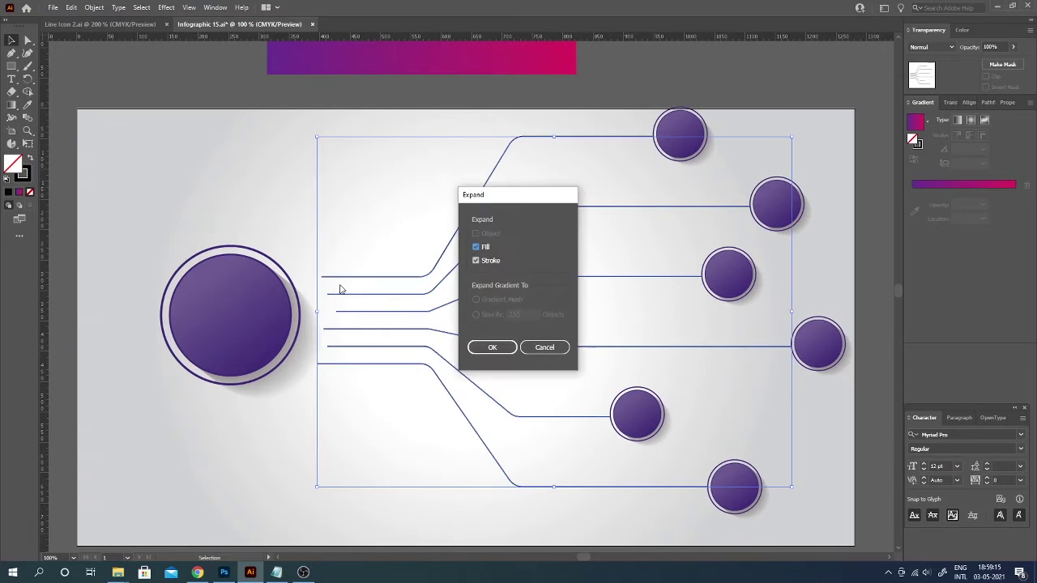
pyautogui.press('Return')
# Give the top circle's inner circle the pink gradient
pyautogui.scroll(2, 331, 243)
pyautogui.hscroll(2, 623, 213)
pyautogui.scroll(3, 623, 213)
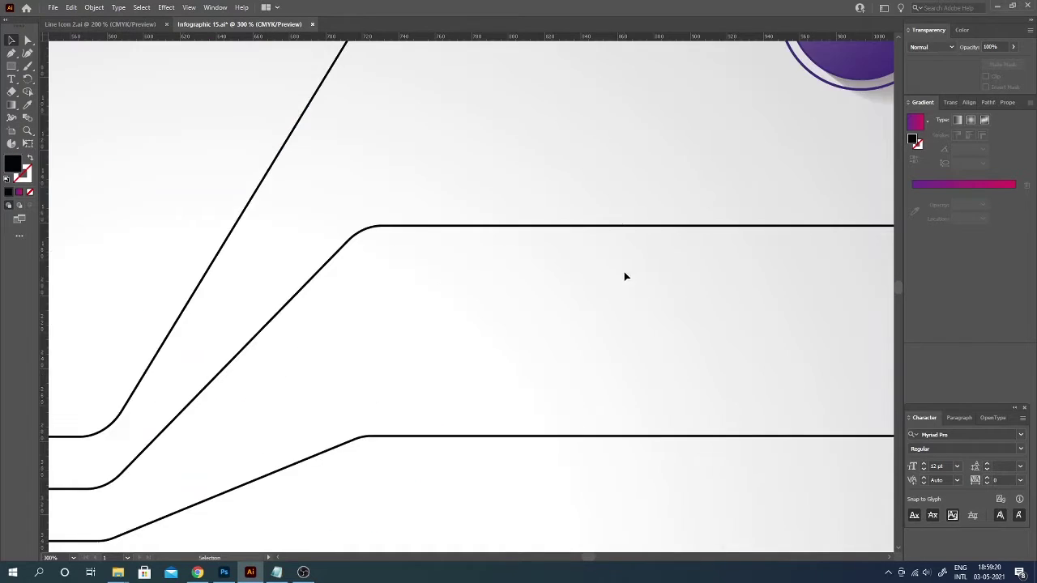
pyautogui.scroll(4, 623, 272)
pyautogui.hscroll(2, 623, 271)
pyautogui.doubleClick(656, 332)
pyautogui.click(656, 332)
pyautogui.click(732, 329)
pyautogui.click(698, 347)
pyautogui.click(159, 139)
# Colour the top circle's outer ring and its connector line pink from the gradient bar
pyautogui.keyDown('ctrl'); pyautogui.click(656, 321); pyautogui.keyUp('ctrl')
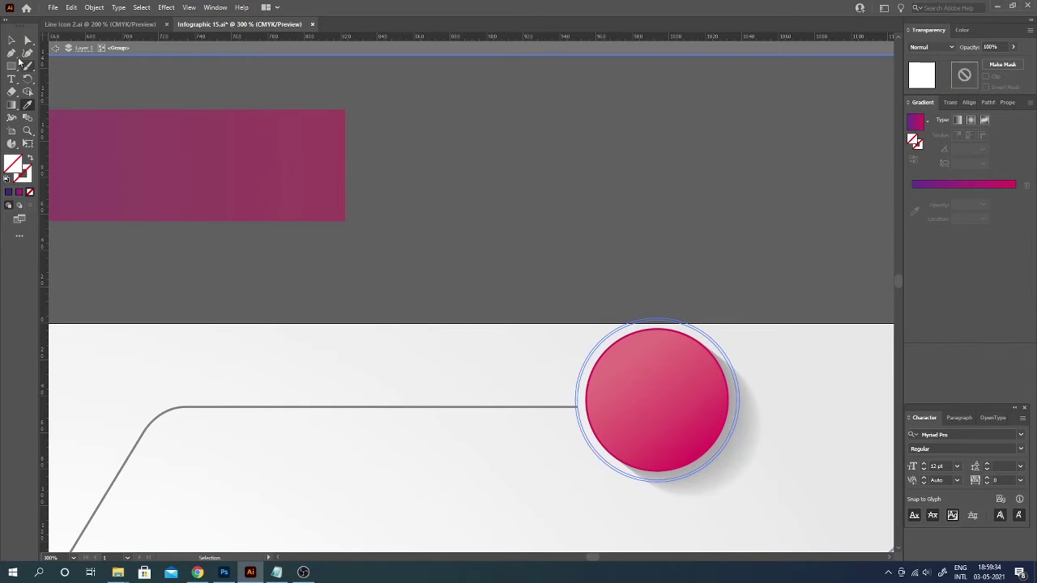
pyautogui.click(344, 138)
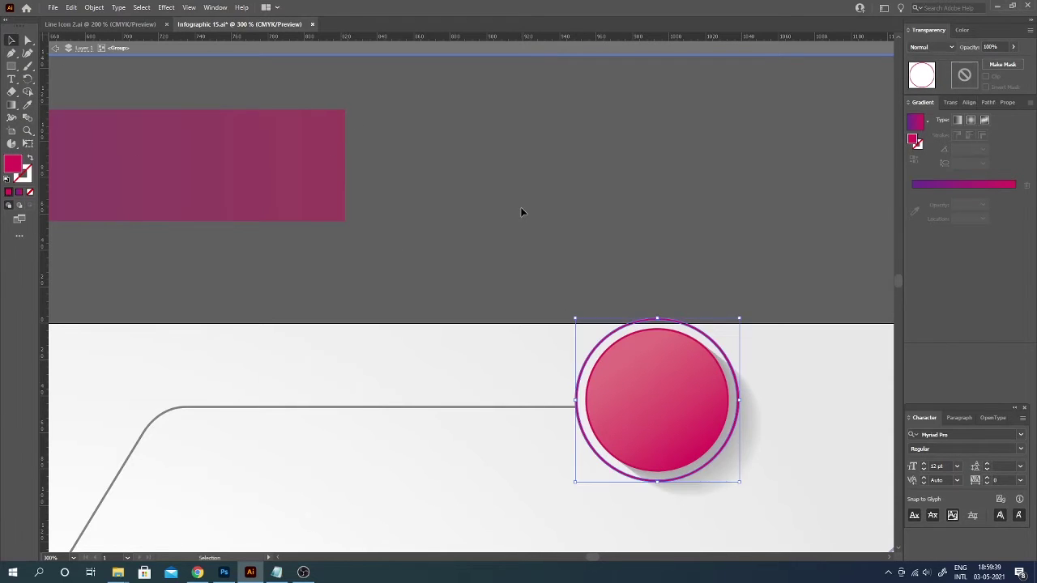
pyautogui.keyDown('ctrl'); pyautogui.click(560, 407); pyautogui.keyUp('ctrl')
pyautogui.click(601, 341)
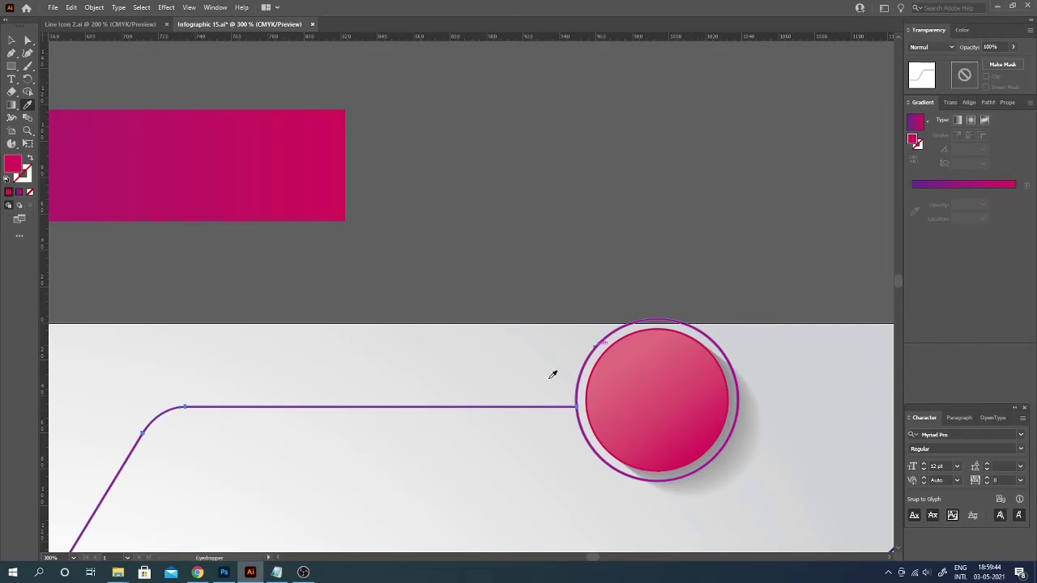
# Fill the second branch circle with the magenta gradient
pyautogui.scroll(-5, 551, 373)
pyautogui.scroll(3, 425, 395)
pyautogui.moveTo(425, 395); pyautogui.dragTo(462, 423)
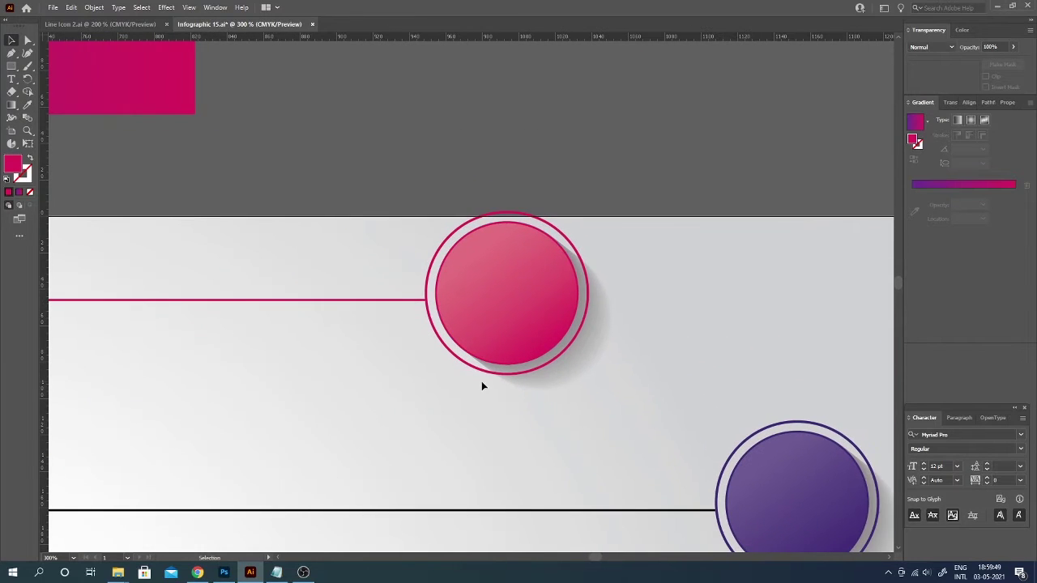
pyautogui.keyDown('ctrl'); pyautogui.doubleClick(761, 439); pyautogui.keyUp('ctrl')
pyautogui.click(73, 89)
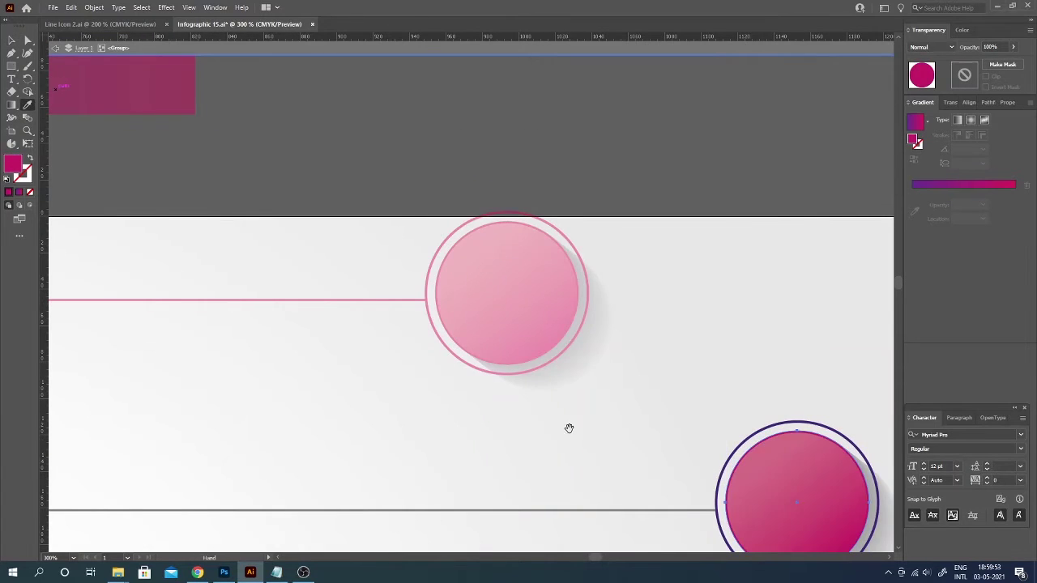
pyautogui.scroll(1, 567, 427)
pyautogui.hscroll(-3, 567, 428)
pyautogui.scroll(-4, 186, 127)
pyautogui.hscroll(6, 185, 128)
# Recolour the second circle's ring and connector line to match its magenta
pyautogui.click(11, 41)
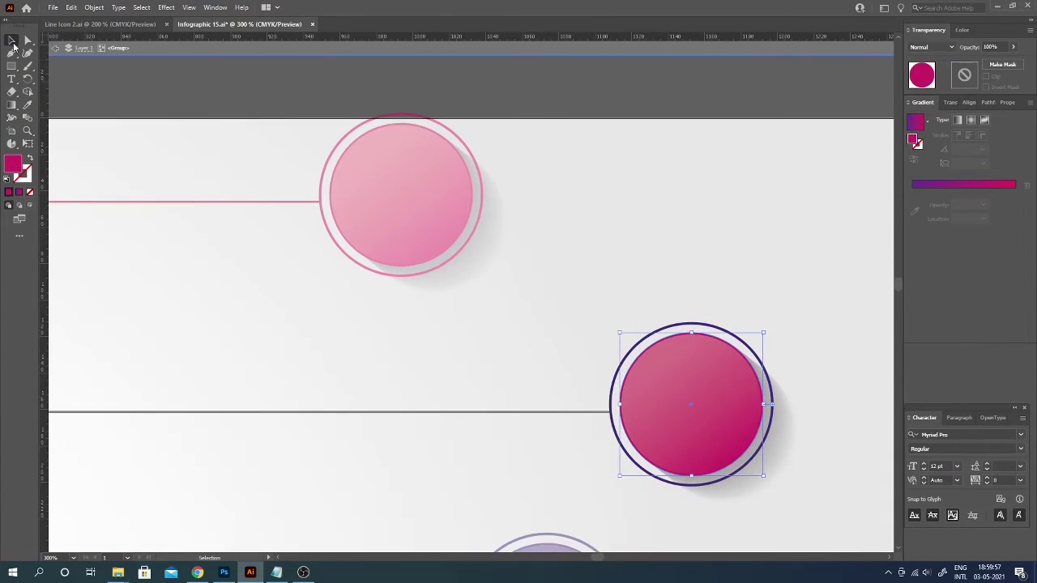
pyautogui.click(613, 394)
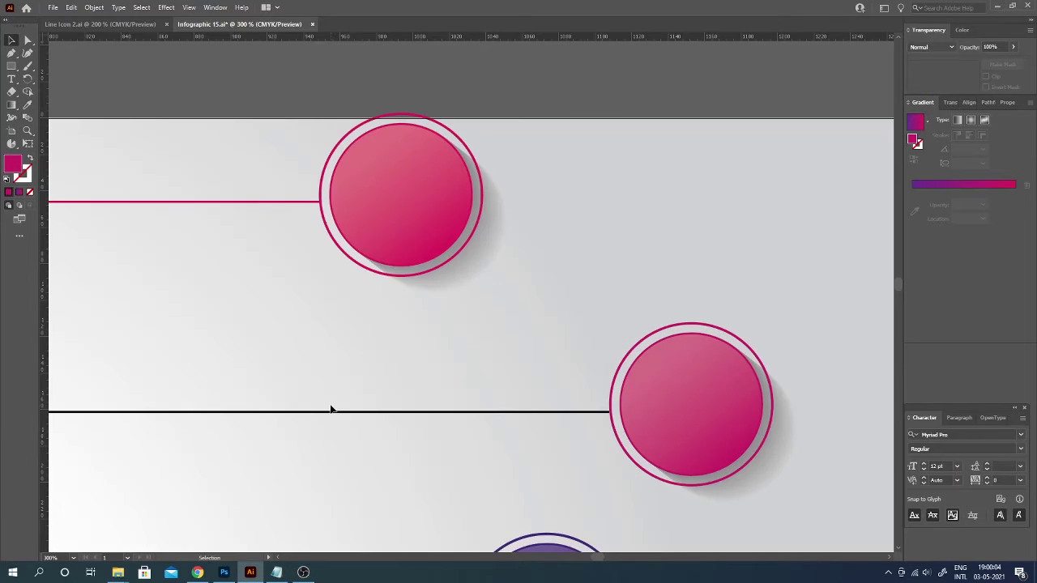
pyautogui.click(335, 411)
pyautogui.click(629, 354)
pyautogui.press('v')
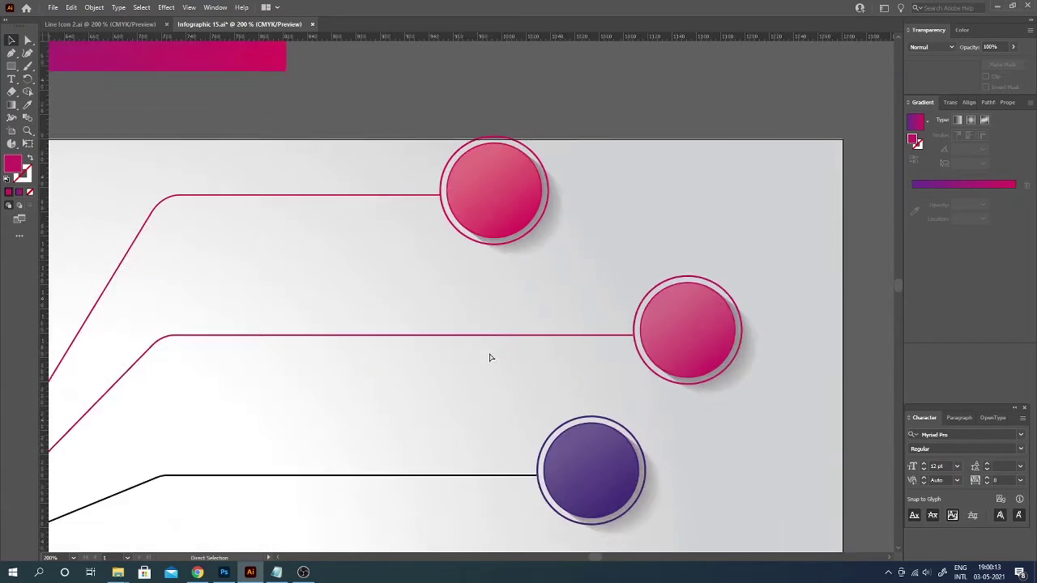
# Fill the third branch circle with magenta
pyautogui.hotkey('ctrl', '-')
pyautogui.doubleClick(586, 395)
pyautogui.press('i')
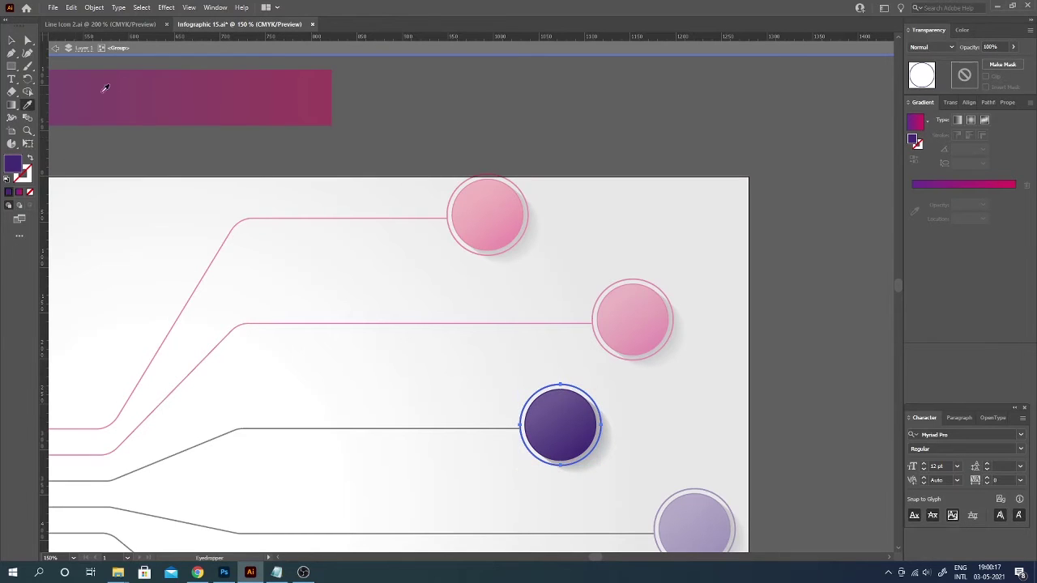
pyautogui.press('v')
pyautogui.click(368, 344)
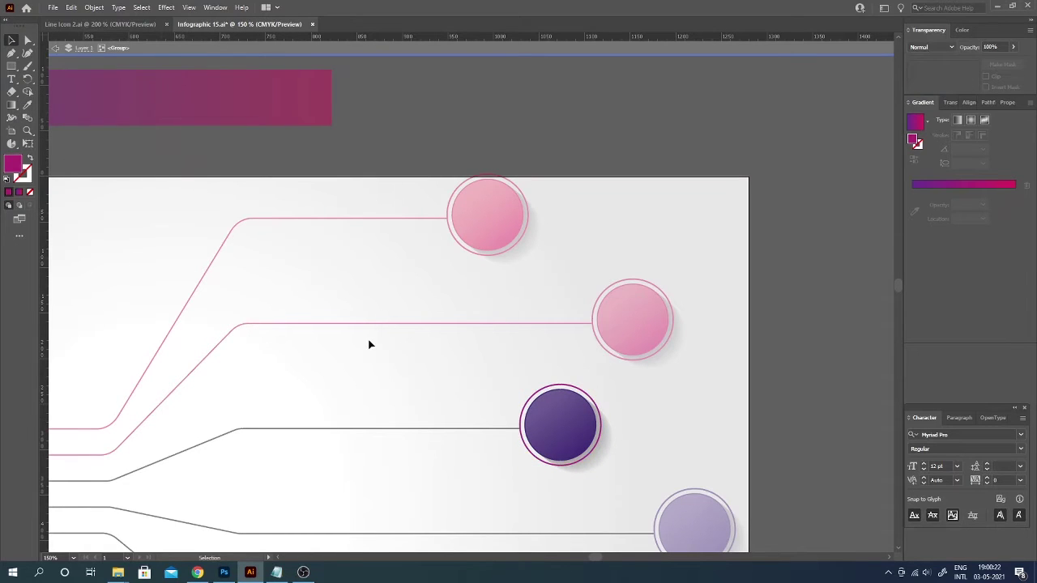
pyautogui.click(530, 426)
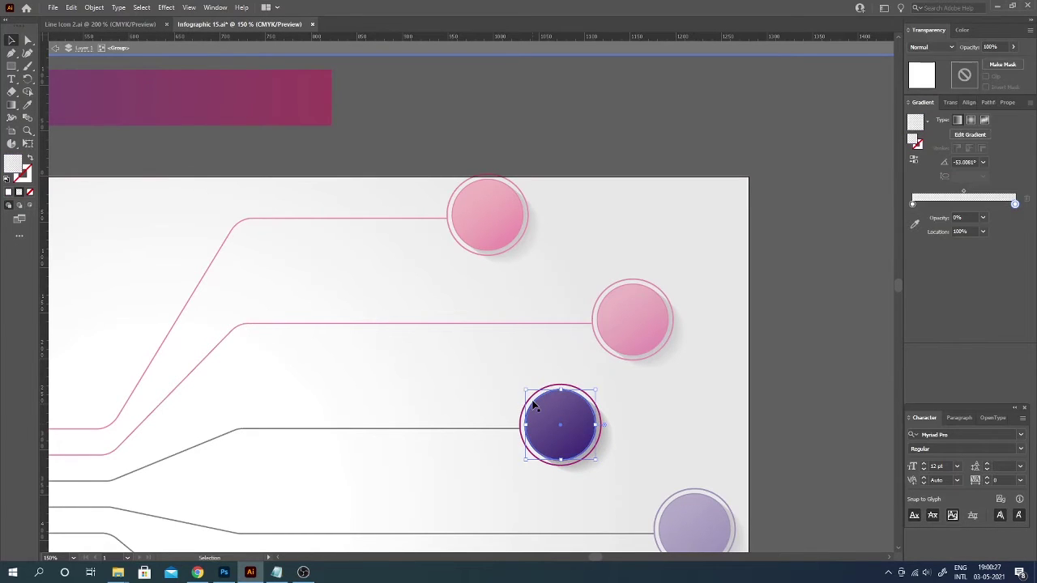
pyautogui.doubleClick(512, 382)
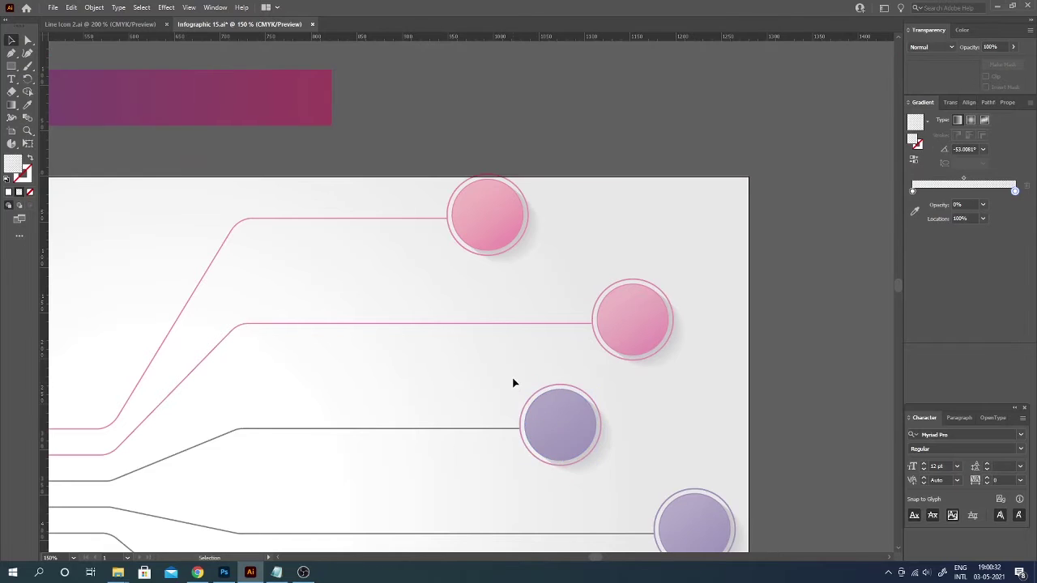
pyautogui.hotkey('ctrl', '=')
pyautogui.hotkey('ctrl', '=')
pyautogui.doubleClick(620, 492)
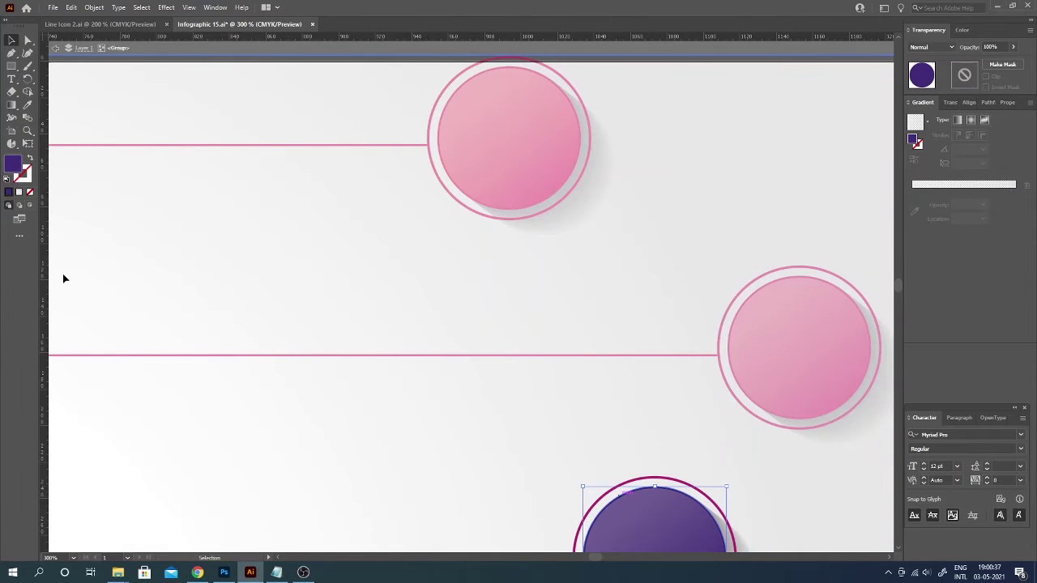
pyautogui.click(583, 519)
pyautogui.press('Escape')
# Recolour the third connector line magenta to match its circle
pyautogui.scroll(-5, 504, 398)
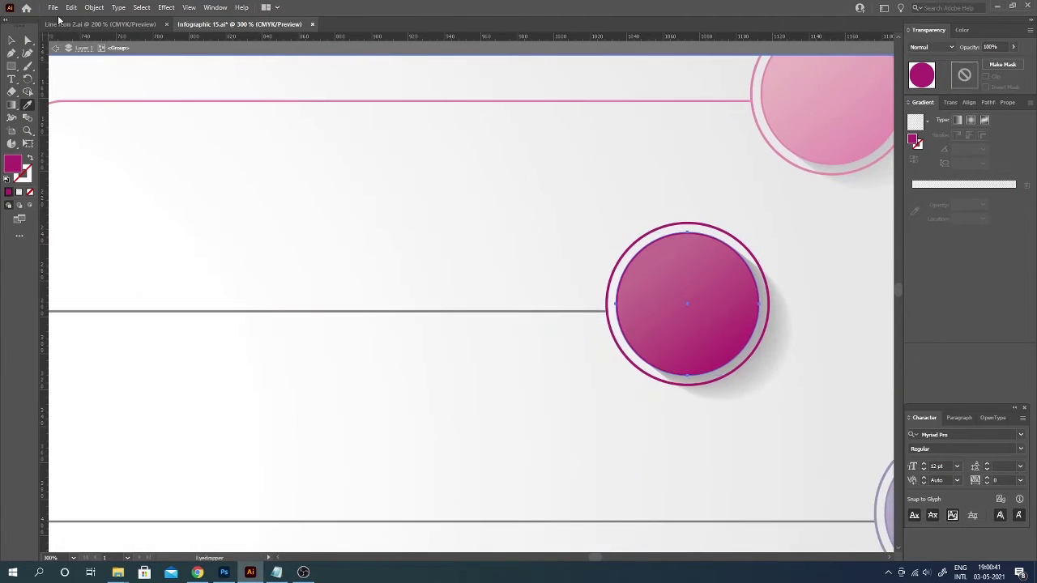
pyautogui.press('v')
pyautogui.moveTo(607, 417); pyautogui.dragTo(48, 306)
pyautogui.click(626, 251)
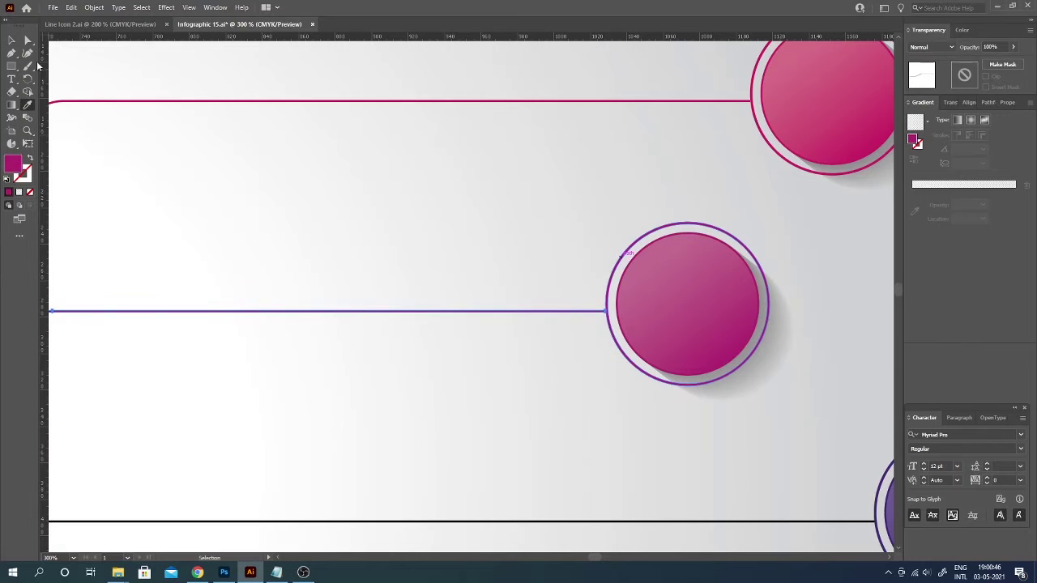
pyautogui.press('v')
pyautogui.click(327, 246)
pyautogui.hotkey('ctrl', '-')
pyautogui.hotkey('ctrl', '-')
# Give the fourth branch line a magenta colour sampled from the gradient bar
pyautogui.click(653, 406)
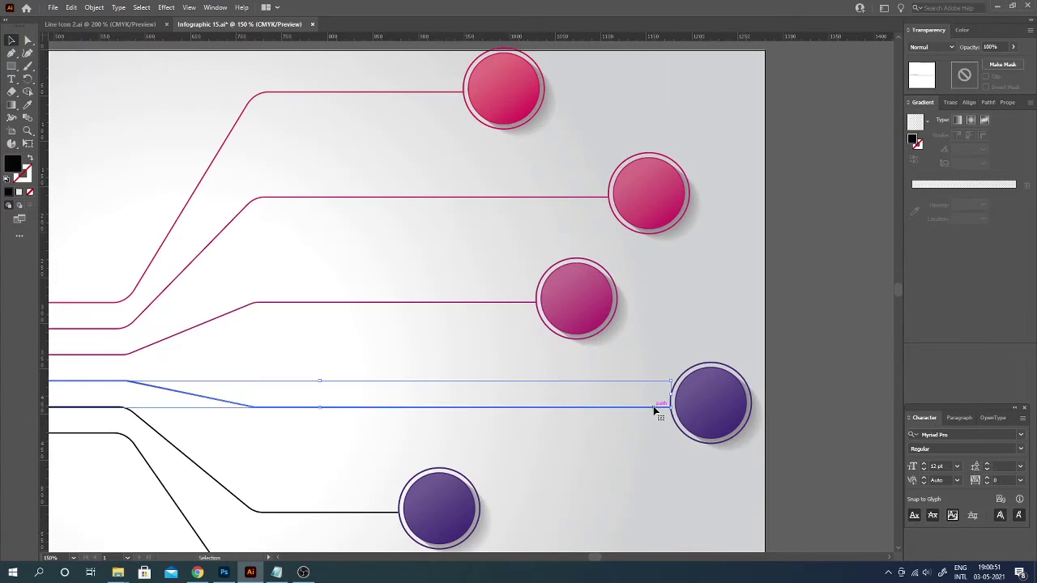
pyautogui.moveTo(389, 230)
pyautogui.mouseDown()
pyautogui.moveTo(373, 153)
pyautogui.moveTo(476, 352)
pyautogui.mouseUp()
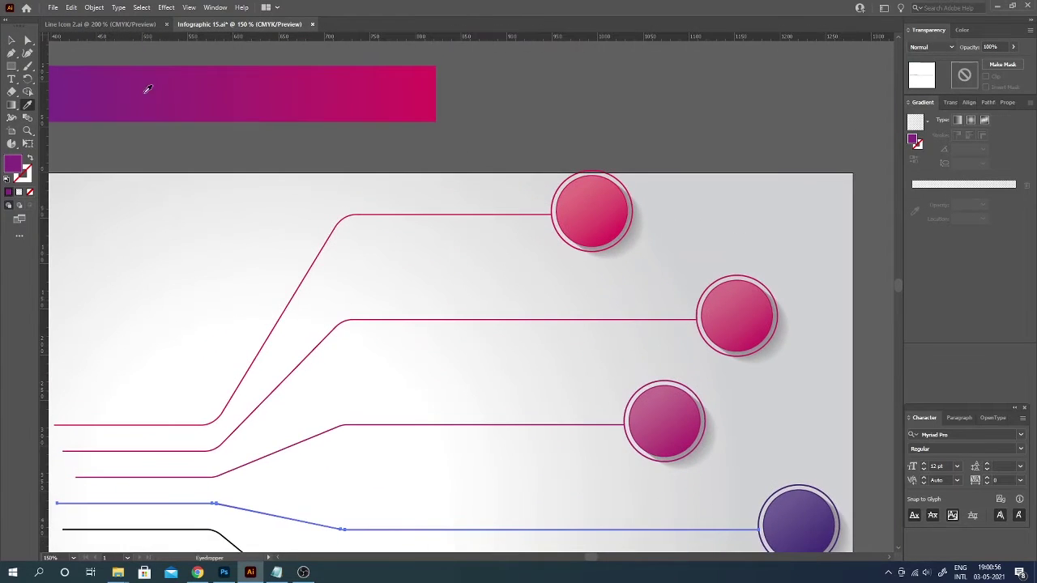
pyautogui.moveTo(276, 208); pyautogui.dragTo(133, 26)
pyautogui.click(632, 312)
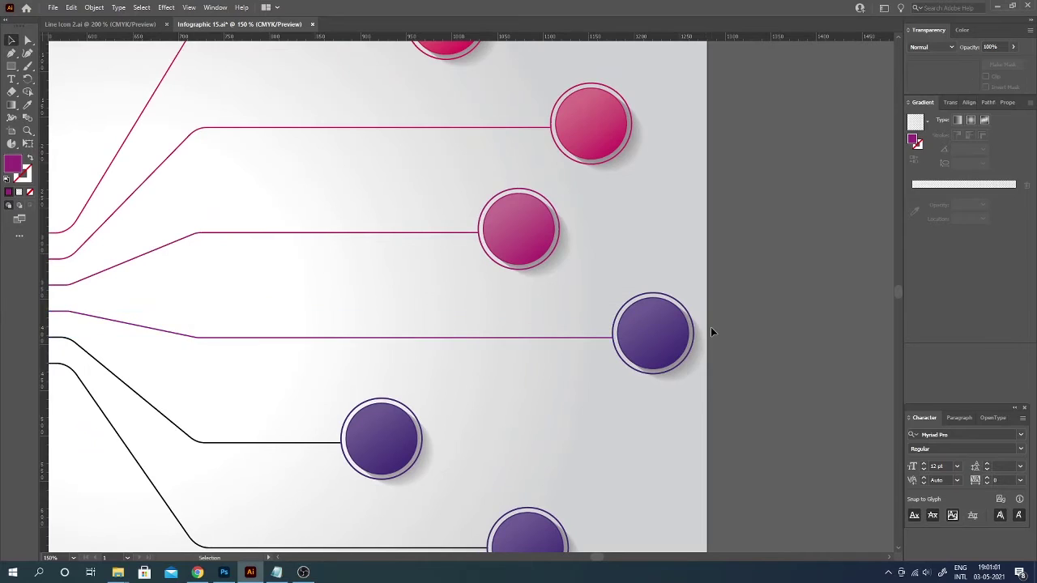
pyautogui.press('v')
# Sample the magenta gradient onto the fourth circle and its outer ring
pyautogui.hotkey('ctrl', '+')
pyautogui.hotkey('ctrl', '+')
pyautogui.moveTo(740, 357); pyautogui.dragTo(548, 348)
pyautogui.doubleClick(549, 348)
pyautogui.press('i')
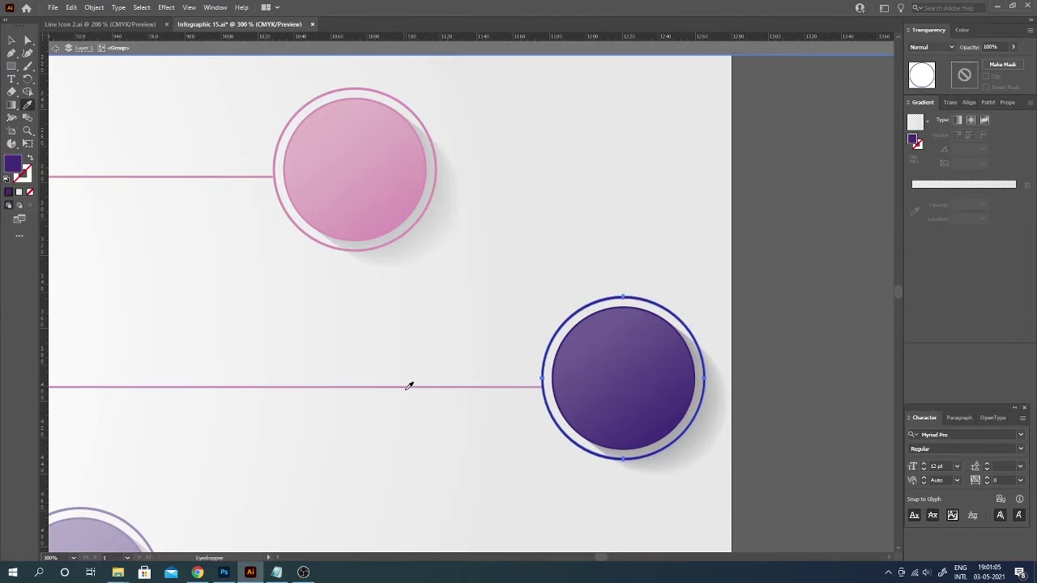
pyautogui.click(562, 339)
pyautogui.click(27, 104)
pyautogui.click(19, 192)
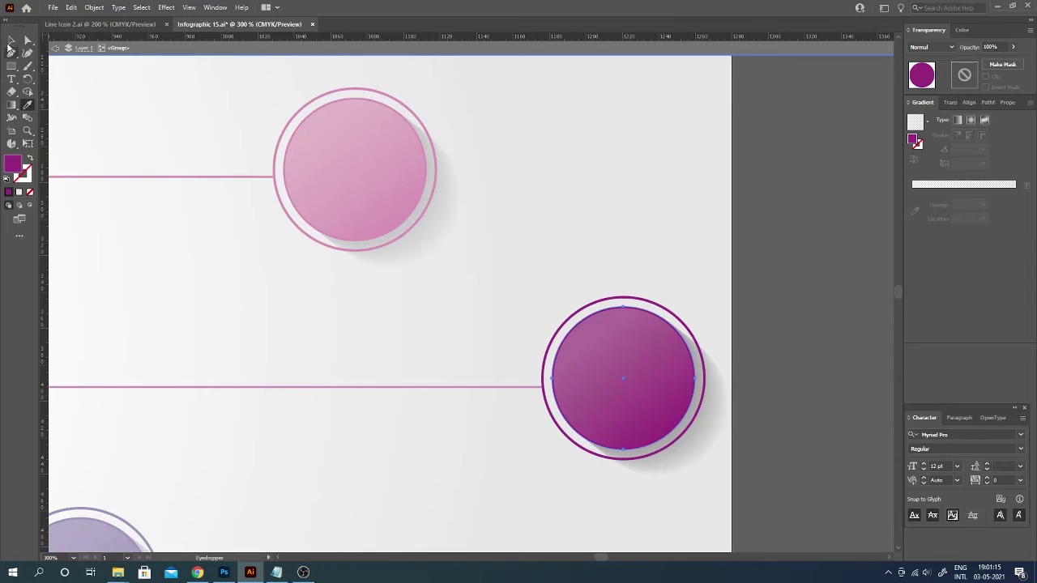
pyautogui.click(11, 41)
pyautogui.press('Escape')
# Pan to the lower branches and select the bottom black branch line
pyautogui.moveTo(389, 432); pyautogui.dragTo(650, 266)
pyautogui.hotkey('ctrl', '-')
pyautogui.hotkey('ctrl', '-')
pyautogui.moveTo(472, 308); pyautogui.dragTo(623, 428)
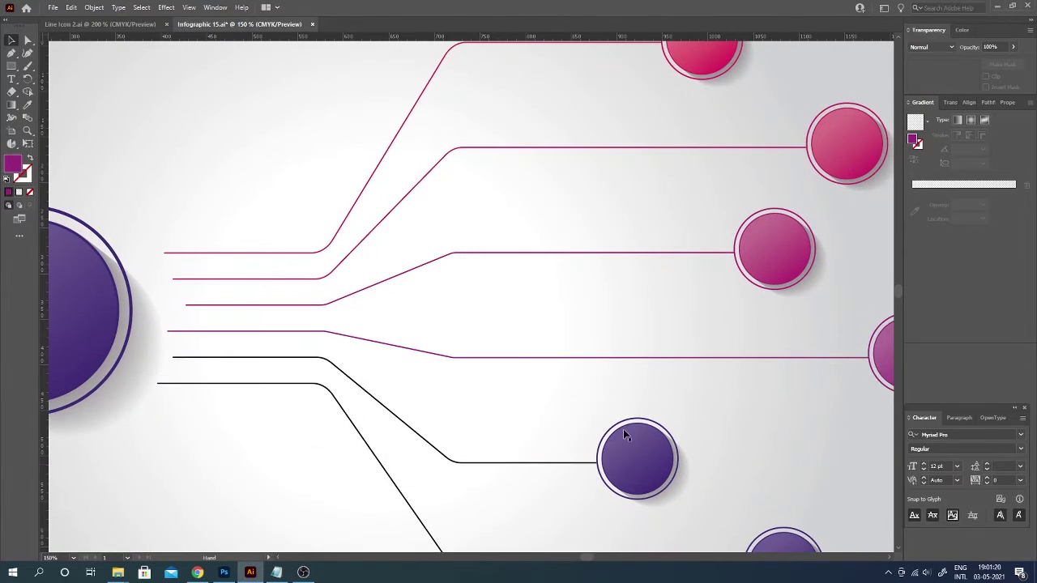
pyautogui.click(521, 462)
pyautogui.scroll(5, 94, 151)
pyautogui.hscroll(-3, 94, 151)
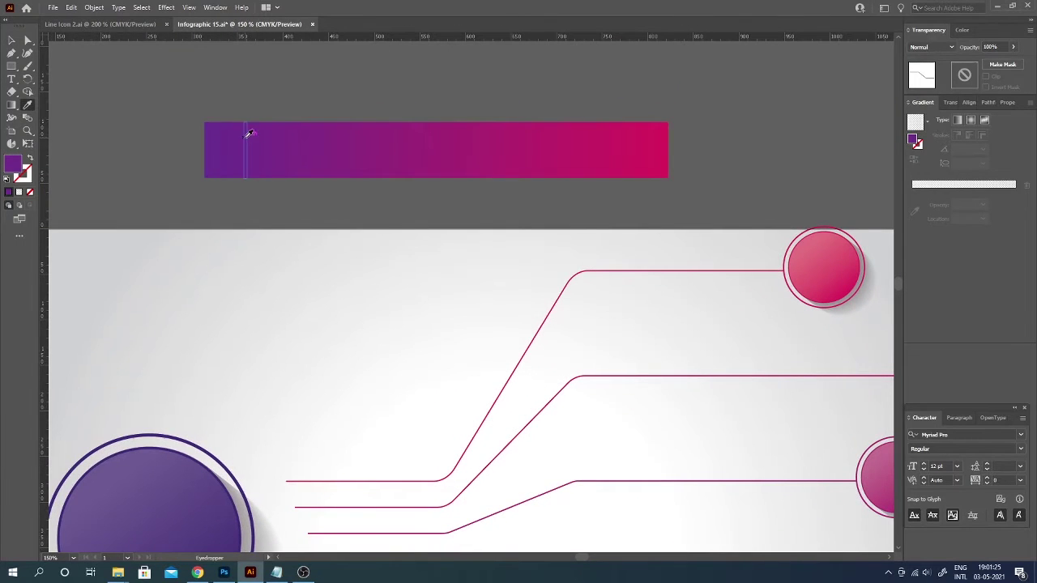
pyautogui.scroll(-5, 248, 133)
pyautogui.hscroll(2, 249, 133)
pyautogui.press('v')
# Sample a purple gradient onto the fifth circle's inner disc
pyautogui.click(575, 257)
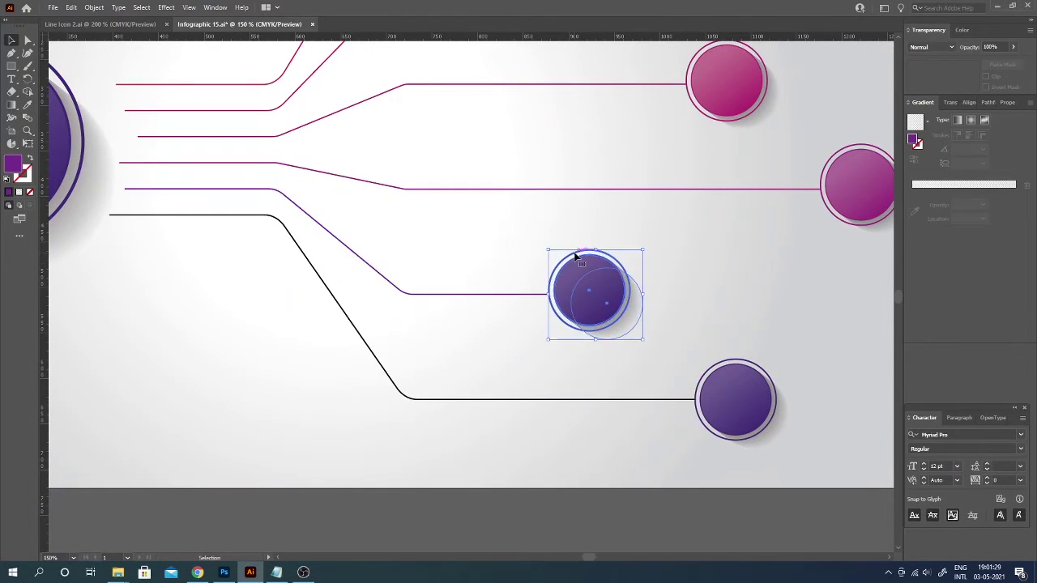
pyautogui.doubleClick(576, 257)
pyautogui.hotkey('ctrl', '+')
pyautogui.hotkey('ctrl', '+')
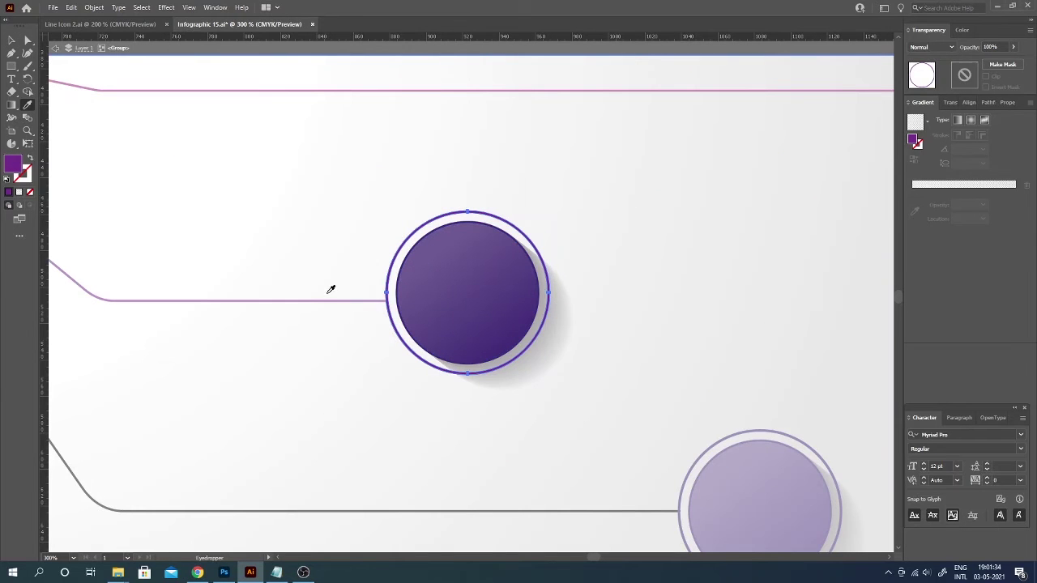
pyautogui.press('v')
pyautogui.click(306, 214)
pyautogui.click(404, 261)
pyautogui.press('i')
pyautogui.click(431, 219)
pyautogui.press('v')
pyautogui.click(240, 254)
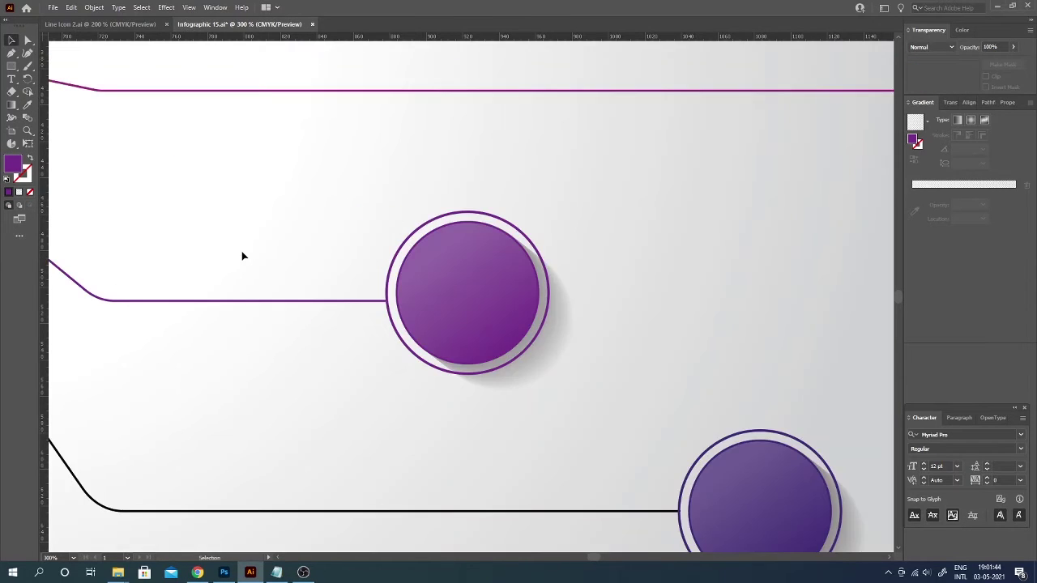
# Delete the gradient reference bar above the artboard
pyautogui.hotkey('ctrl', '-')
pyautogui.hotkey('ctrl', '-')
pyautogui.hotkey('ctrl', '-')
pyautogui.hotkey('ctrl', '-')
pyautogui.hotkey('ctrl', '-')
pyautogui.click(435, 118)
pyautogui.press('Delete')
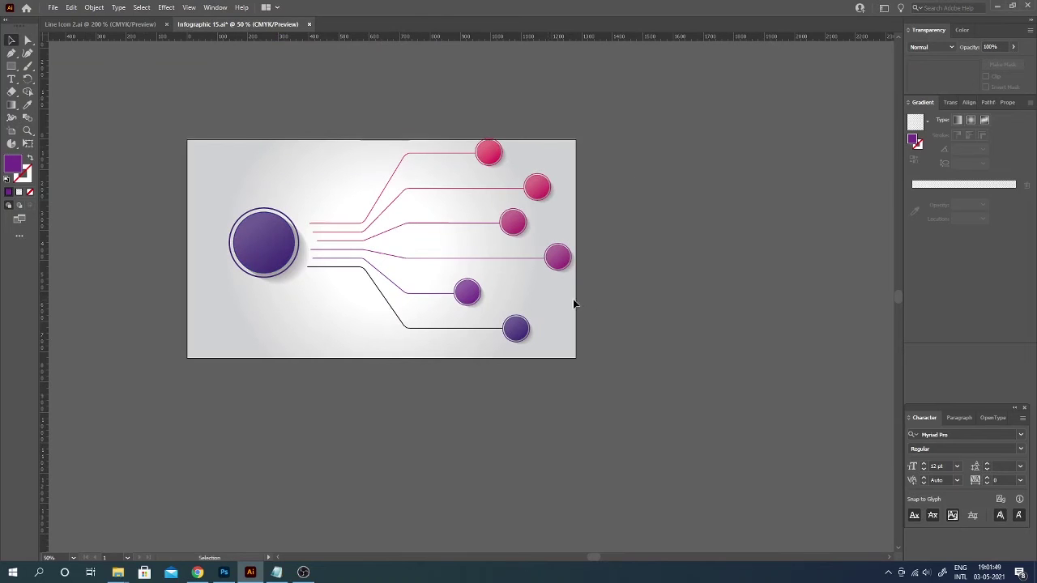
# Nudge the whole infographic slightly left and down
pyautogui.click(440, 153)
pyautogui.hotkey('shift', 'Left')
pyautogui.hotkey('shift', 'Left')
pyautogui.hotkey('shift', 'Left')
pyautogui.hotkey('shift', 'Down')
pyautogui.hotkey('shift', 'Left')
pyautogui.hotkey('shift', 'Down')
pyautogui.click(626, 196)
pyautogui.hotkey('ctrl', '+')
pyautogui.hotkey('ctrl', '+')
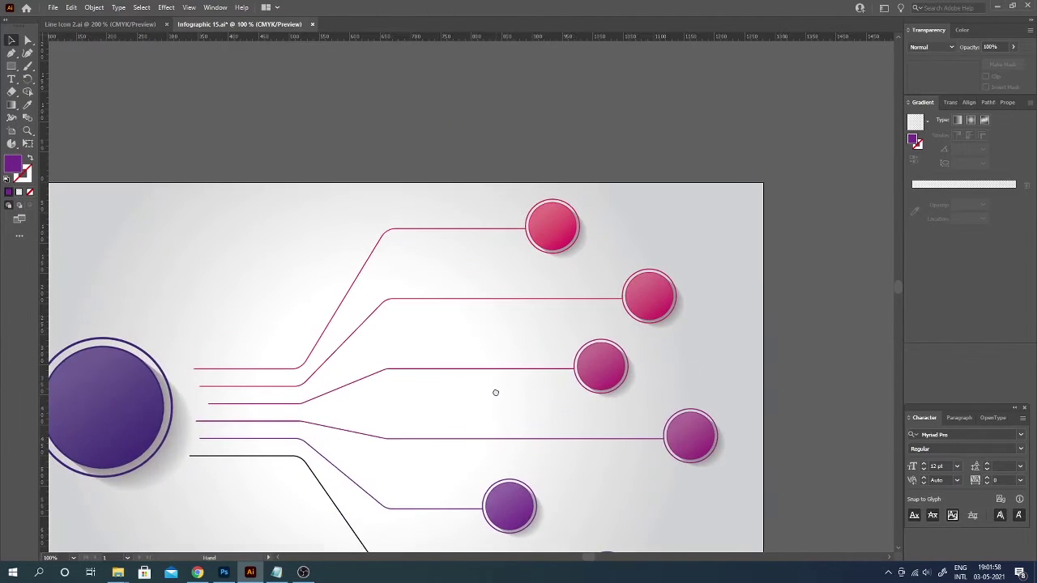
pyautogui.hotkey('ctrl', '+')
# Draw a small purple dot below the top line and duplicate it into a row
pyautogui.click(11, 66)
pyautogui.click(59, 79)
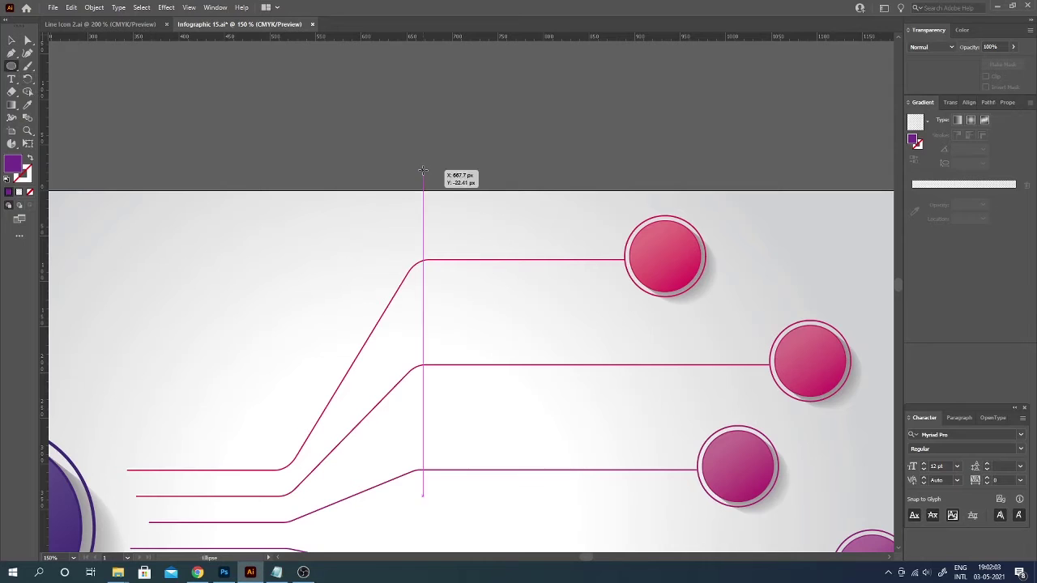
pyautogui.moveTo(422, 170); pyautogui.dragTo(430, 179)
pyautogui.hotkey('ctrl', '+')
pyautogui.hotkey('ctrl', '+')
pyautogui.moveTo(385, 60)
pyautogui.mouseDown()
pyautogui.moveTo(400, 250)
pyautogui.moveTo(424, 248)
pyautogui.mouseUp()
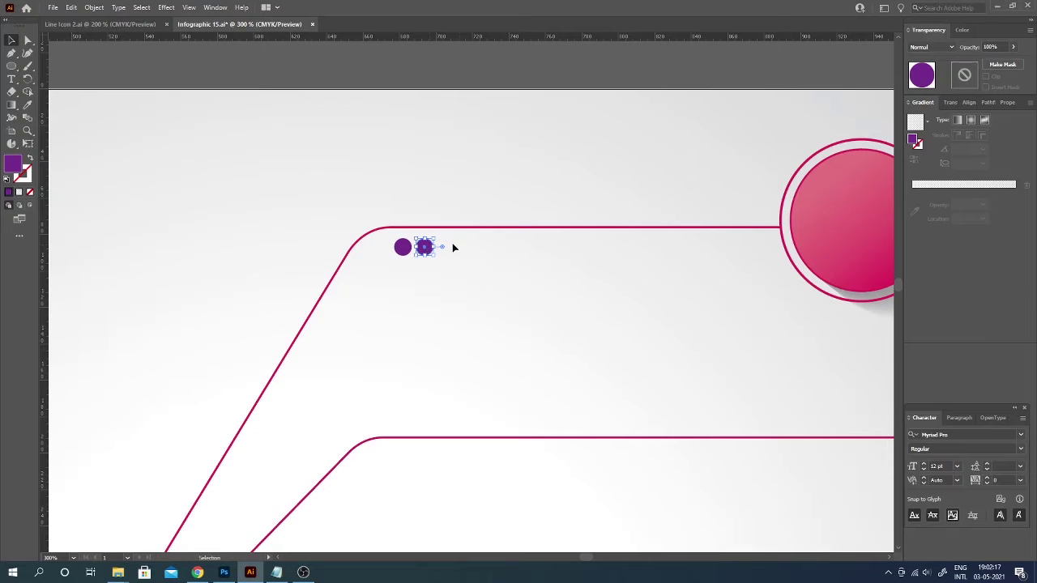
pyautogui.moveTo(430, 247); pyautogui.dragTo(438, 253)
pyautogui.hotkey('ctrl', 'a')
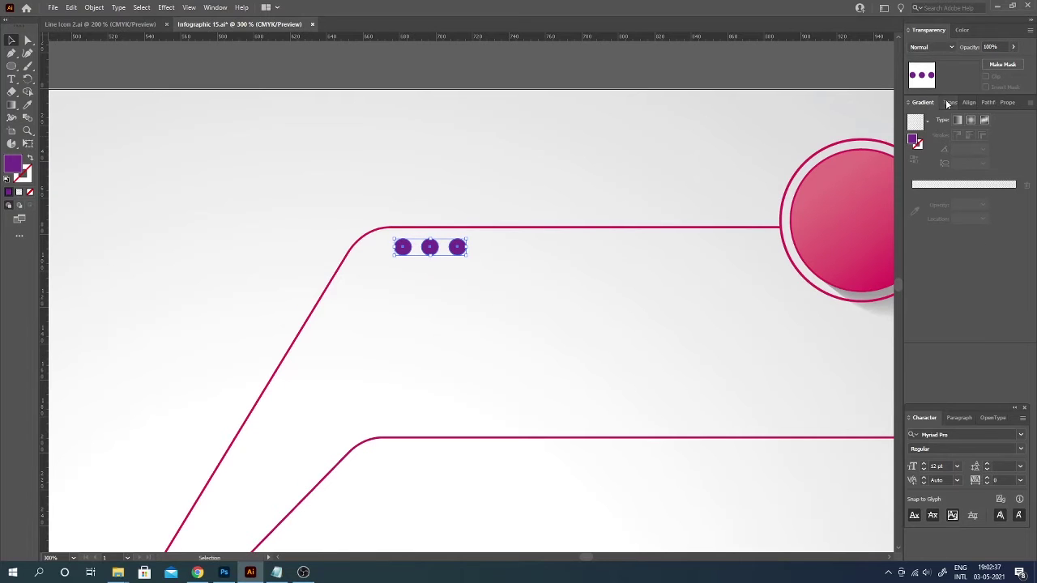
pyautogui.click(972, 102)
# Shrink the dot row, tint it the top line's pink, and place it by the top circle
pyautogui.moveTo(466, 254); pyautogui.dragTo(441, 250)
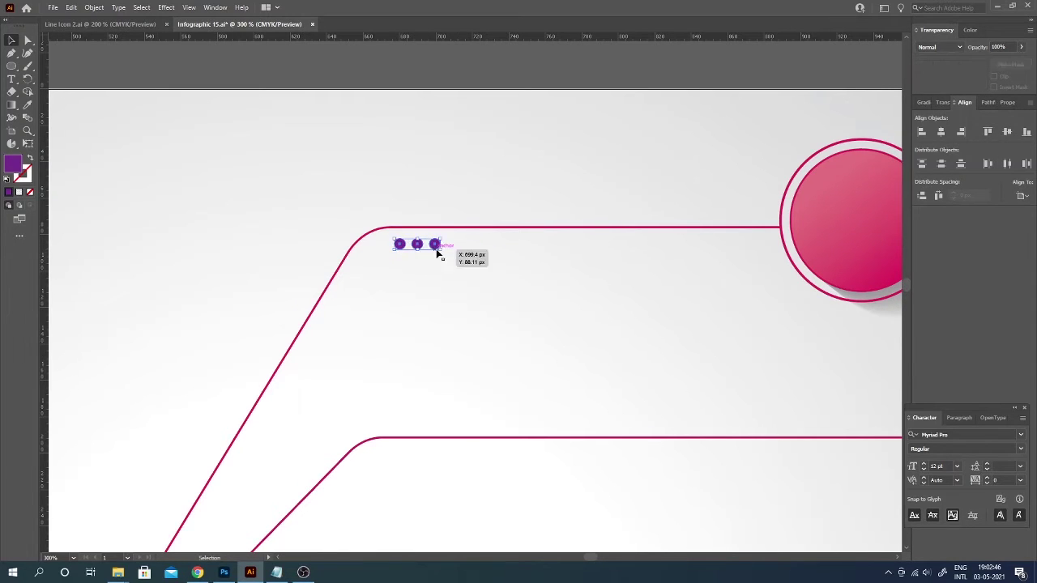
pyautogui.press('i')
pyautogui.click(454, 228)
pyautogui.moveTo(536, 321); pyautogui.dragTo(553, 231)
pyautogui.moveTo(450, 153); pyautogui.dragTo(755, 150)
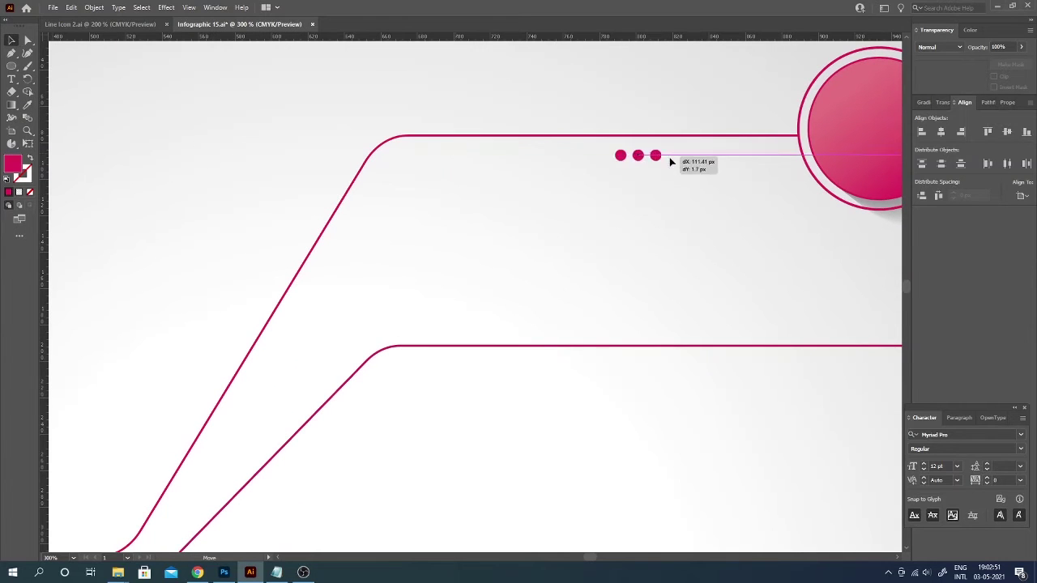
pyautogui.moveTo(768, 193); pyautogui.dragTo(474, 201)
# Copy the dot row beside each of the remaining branch circles down to the bottom branch
pyautogui.moveTo(453, 158); pyautogui.dragTo(754, 373)
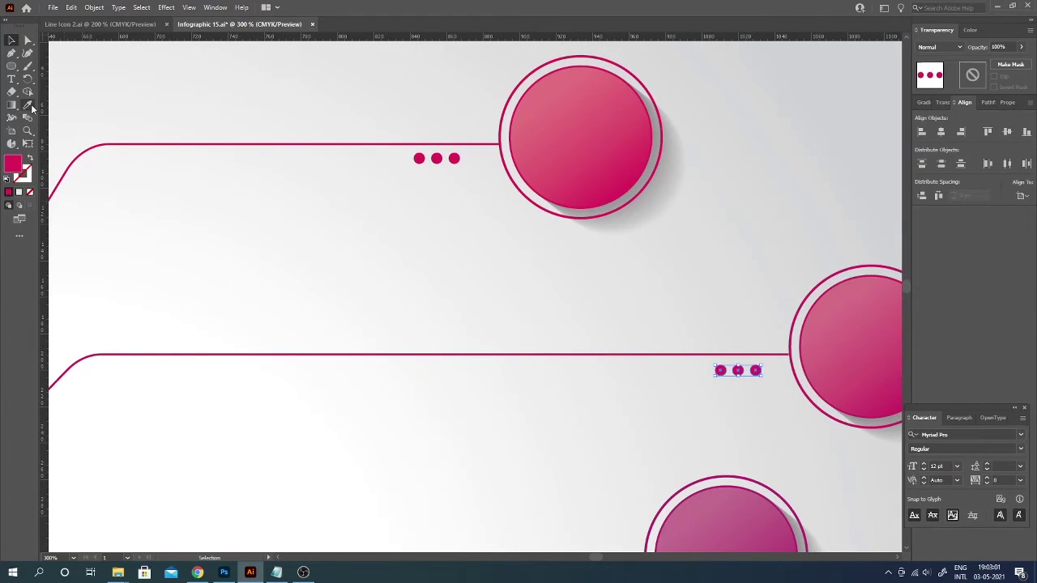
pyautogui.moveTo(499, 439); pyautogui.dragTo(524, 273)
pyautogui.moveTo(776, 207)
pyautogui.mouseDown()
pyautogui.moveTo(639, 416)
pyautogui.moveTo(687, 203)
pyautogui.moveTo(413, 218)
pyautogui.moveTo(677, 408)
pyautogui.mouseUp()
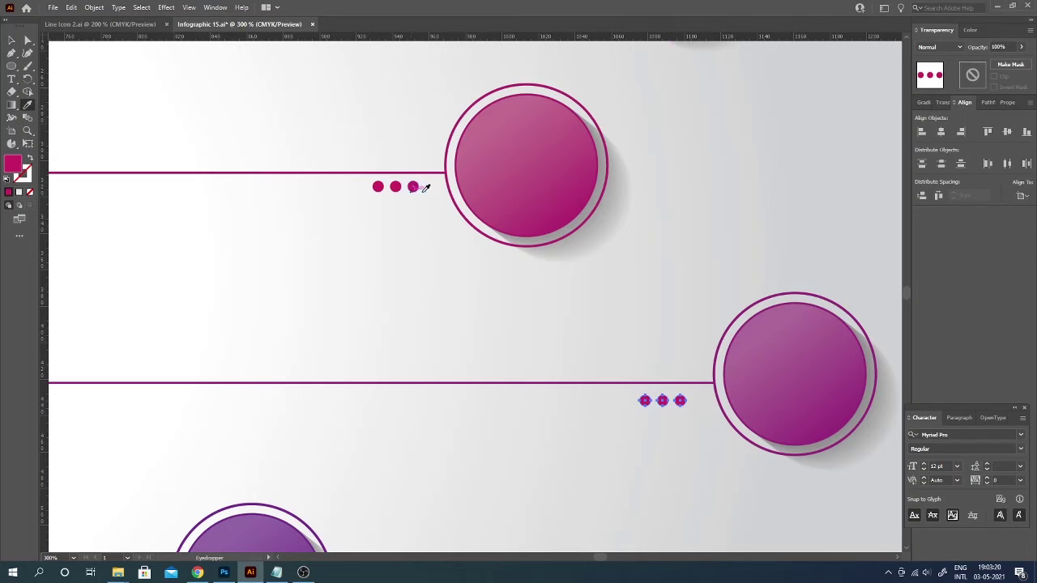
pyautogui.press('v')
pyautogui.scroll(-5, 566, 243)
pyautogui.hscroll(-3, 567, 243)
pyautogui.moveTo(833, 139); pyautogui.dragTo(833, 142)
pyautogui.moveTo(762, 211); pyautogui.dragTo(294, 344)
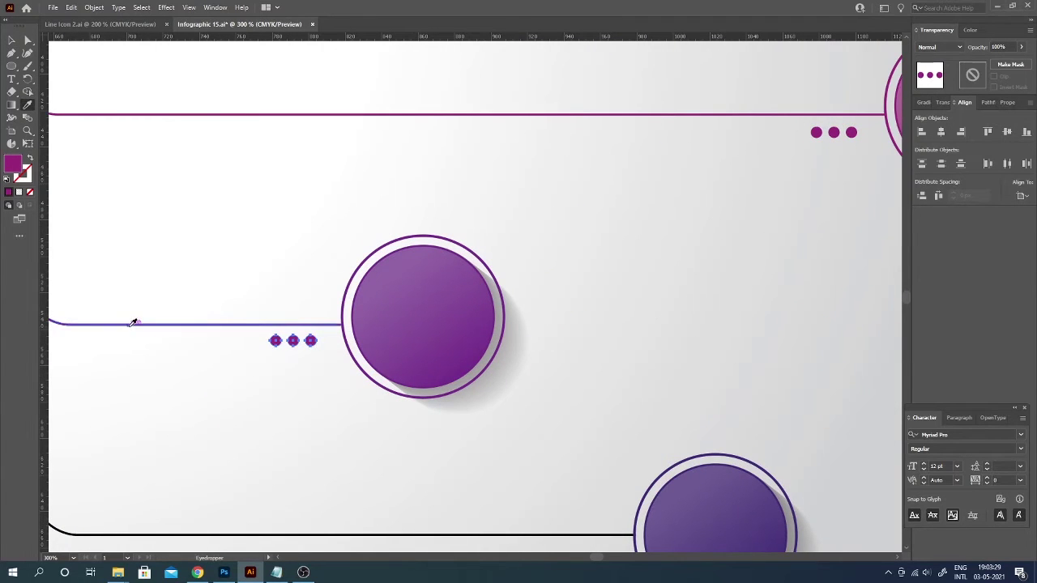
pyautogui.click(329, 198)
pyautogui.scroll(-5, 329, 199)
pyautogui.moveTo(310, 81); pyautogui.dragTo(574, 290)
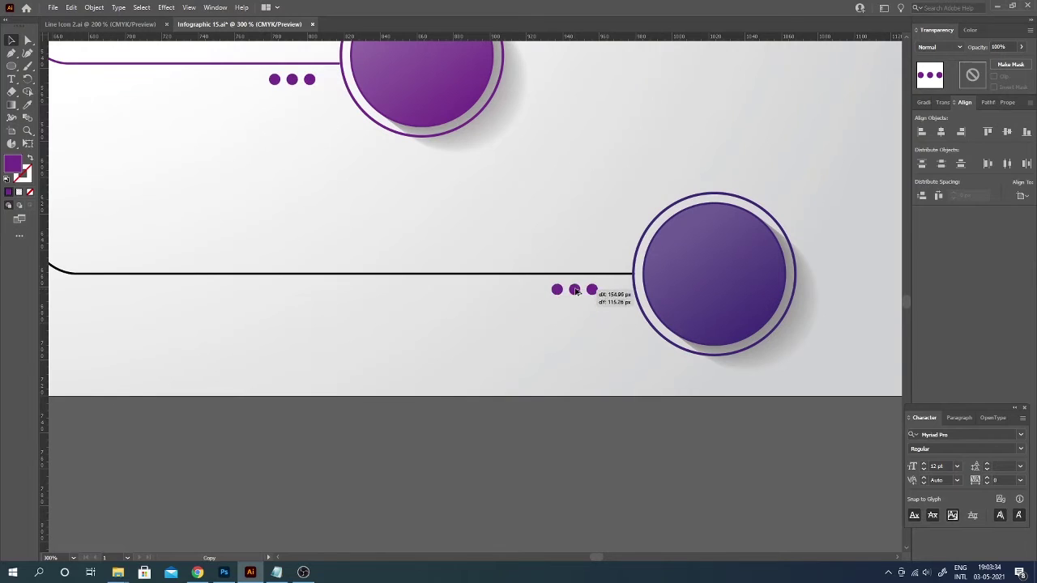
pyautogui.click(121, 194)
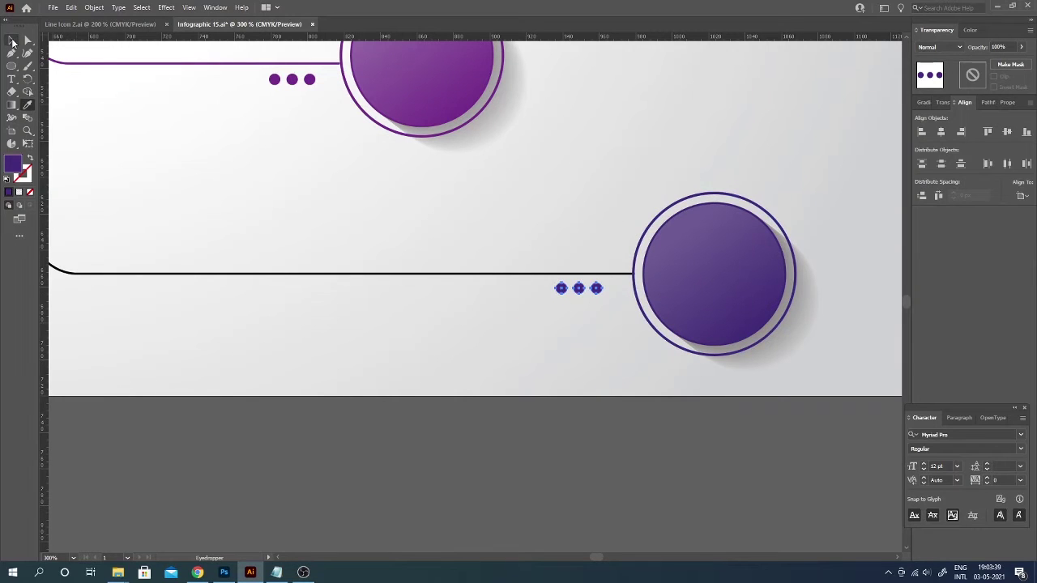
# Recolour the bottom branch line with the dots' purple
pyautogui.click(561, 288)
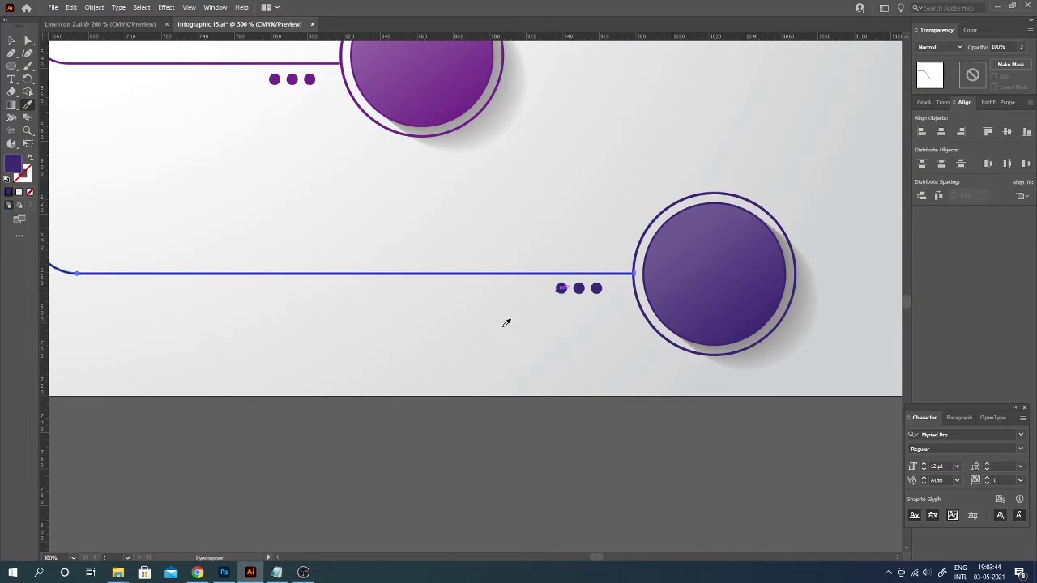
pyautogui.press('v')
pyautogui.click(224, 197)
pyautogui.scroll(-4, 374, 345)
# Draw a small circle with a coloured outline and white fill onto the second branch line
pyautogui.scroll(1, 461, 461)
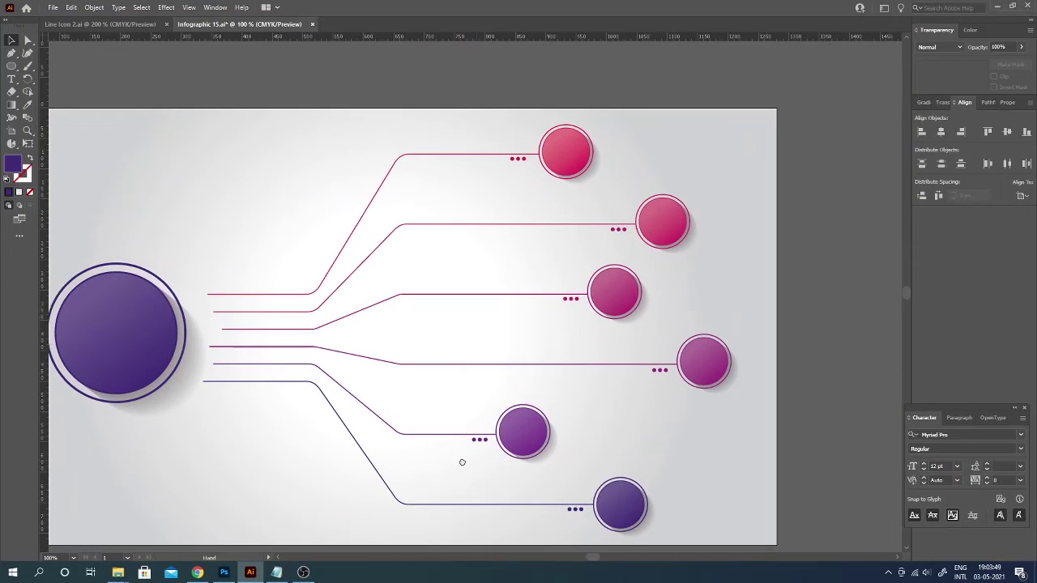
pyautogui.scroll(1, 335, 401)
pyautogui.scroll(3, 511, 396)
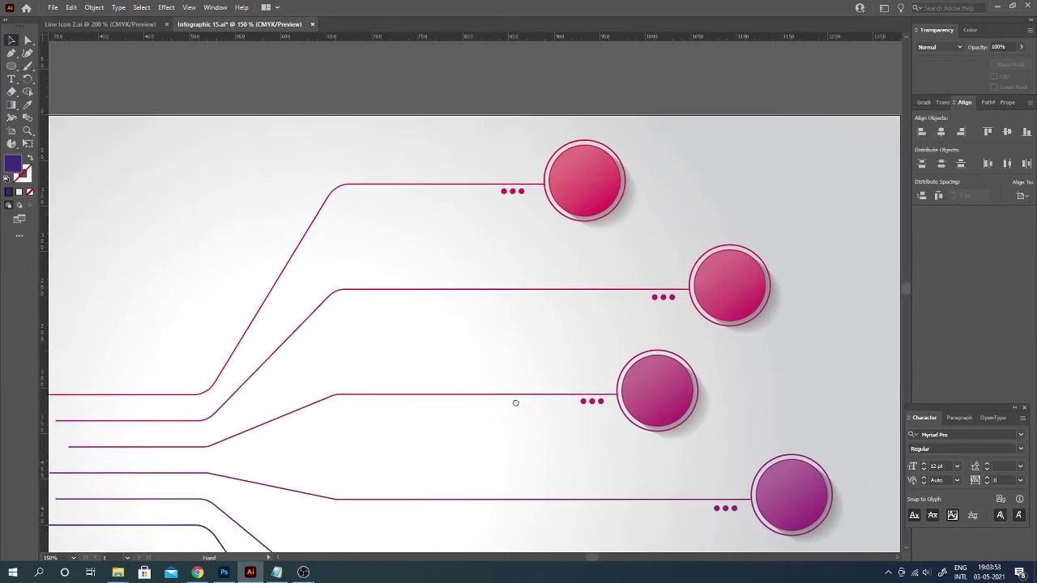
pyautogui.hscroll(3, 486, 389)
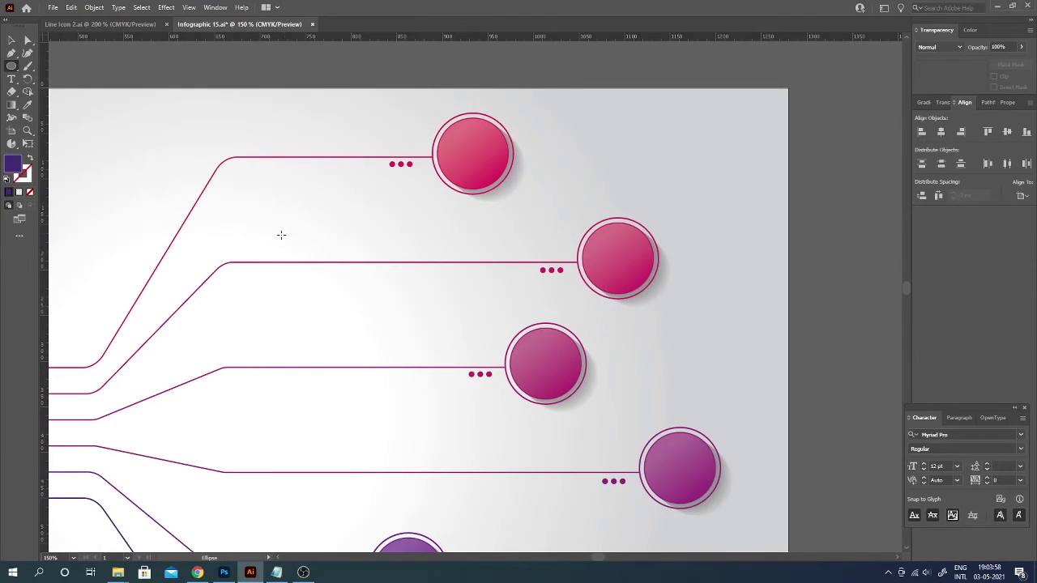
pyautogui.moveTo(285, 244); pyautogui.dragTo(298, 257)
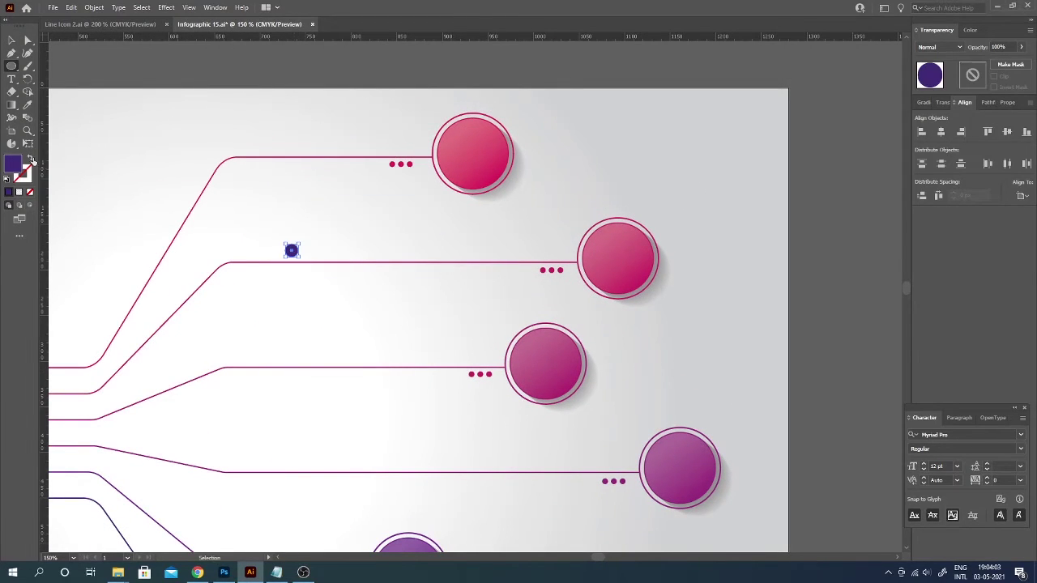
pyautogui.click(30, 159)
pyautogui.doubleClick(22, 170)
pyautogui.press('Escape')
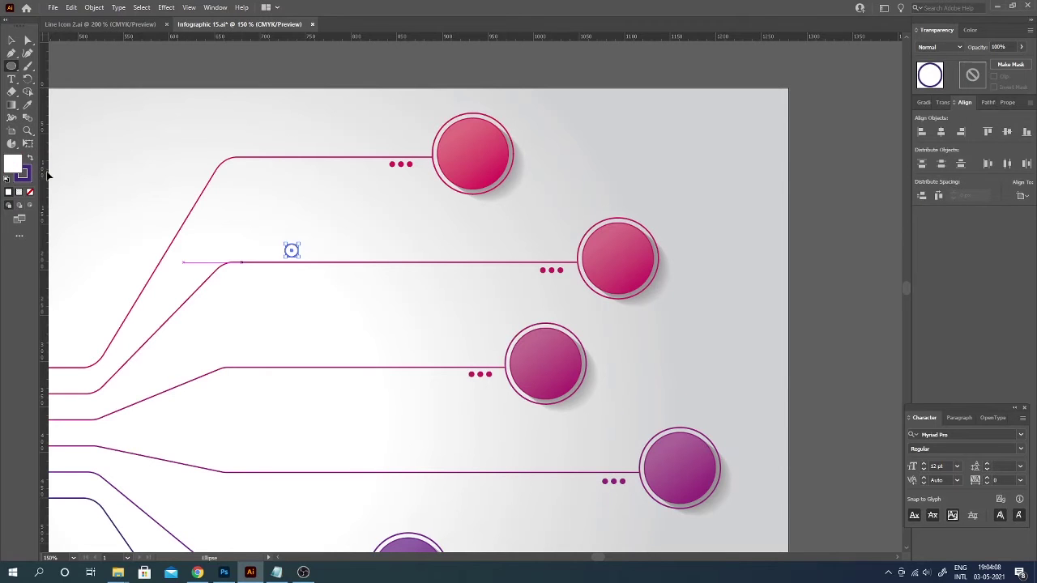
pyautogui.moveTo(291, 250); pyautogui.dragTo(291, 262)
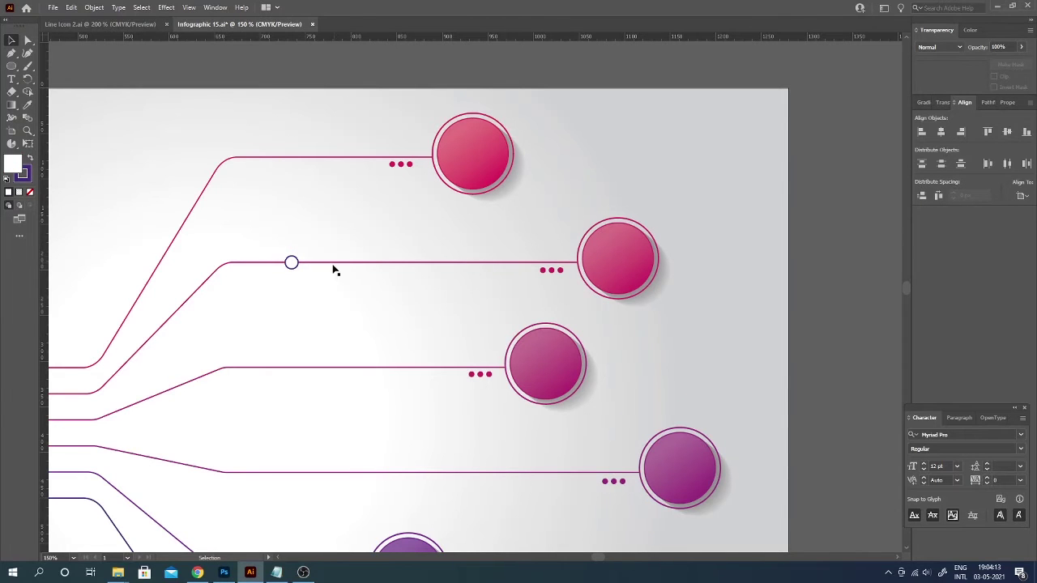
# Alt-drag copies of the ring onto the top line and the lower branch lines
pyautogui.scroll(2, 307, 303)
pyautogui.moveTo(458, 383)
pyautogui.mouseDown()
pyautogui.moveTo(542, 242)
pyautogui.moveTo(621, 516)
pyautogui.moveTo(580, 523)
pyautogui.mouseUp()
pyautogui.scroll(-5, 581, 523)
pyautogui.moveTo(579, 243); pyautogui.dragTo(459, 382)
pyautogui.scroll(-3, 459, 382)
pyautogui.moveTo(511, 248); pyautogui.dragTo(527, 392)
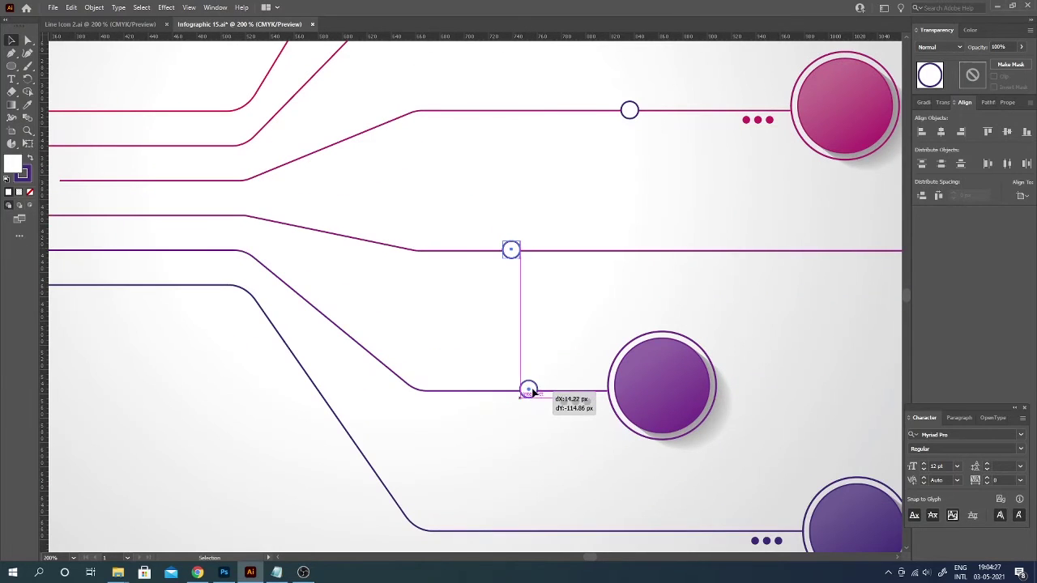
pyautogui.scroll(-3, 530, 425)
pyautogui.moveTo(502, 257); pyautogui.dragTo(653, 399)
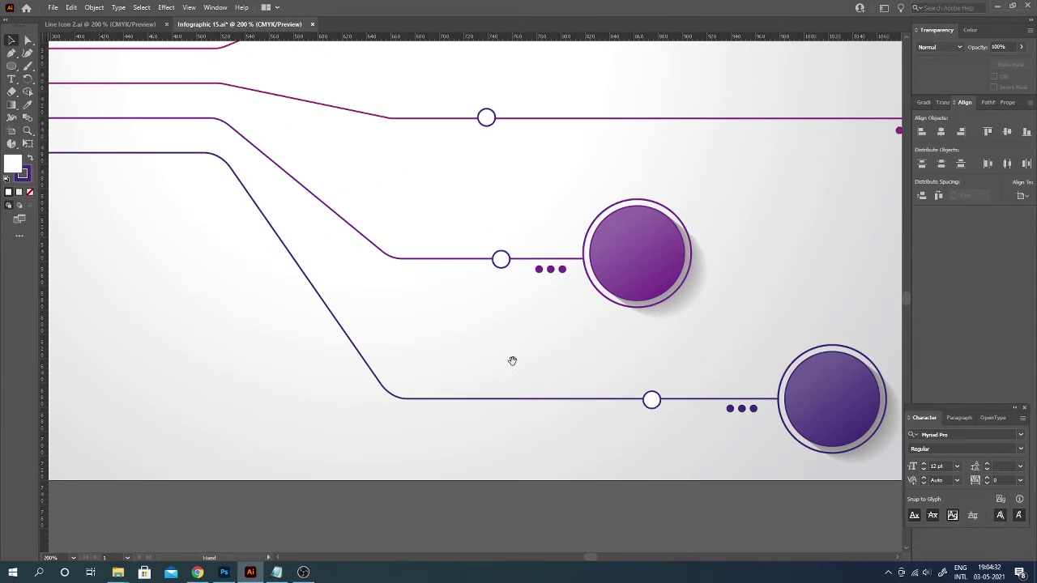
pyautogui.scroll(5, 451, 315)
pyautogui.scroll(3, 451, 315)
pyautogui.scroll(-2, 481, 262)
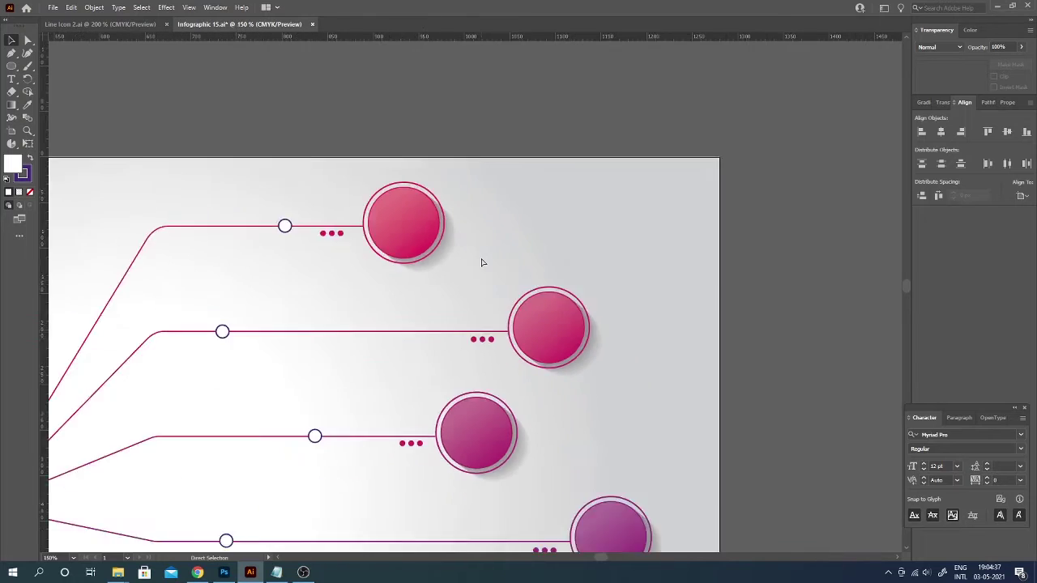
pyautogui.scroll(-2, 488, 256)
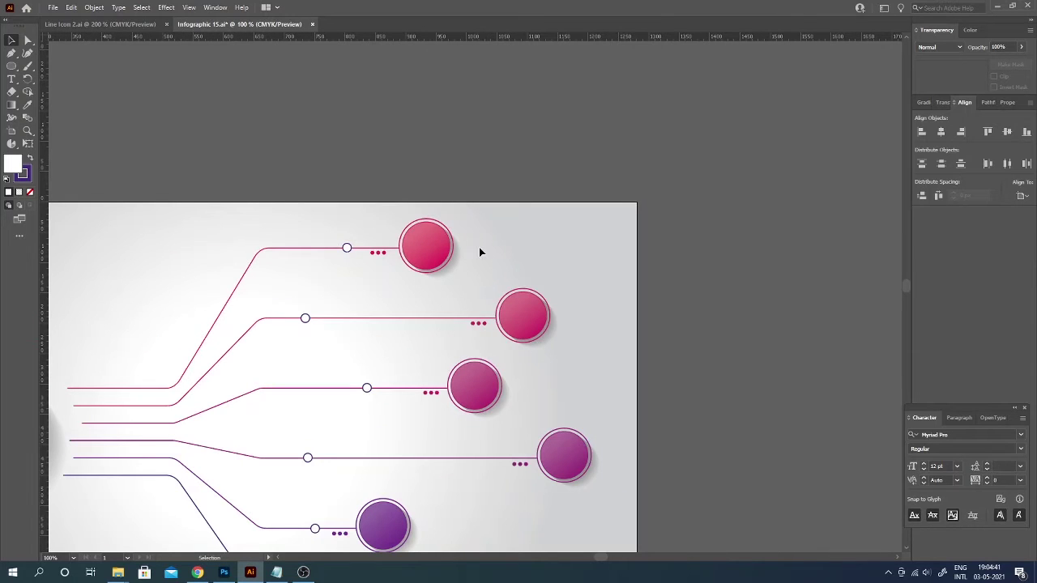
# Create Lorem ipsum placeholder text and copy one line as a caption under the top branch line
pyautogui.click(11, 78)
pyautogui.click(281, 134)
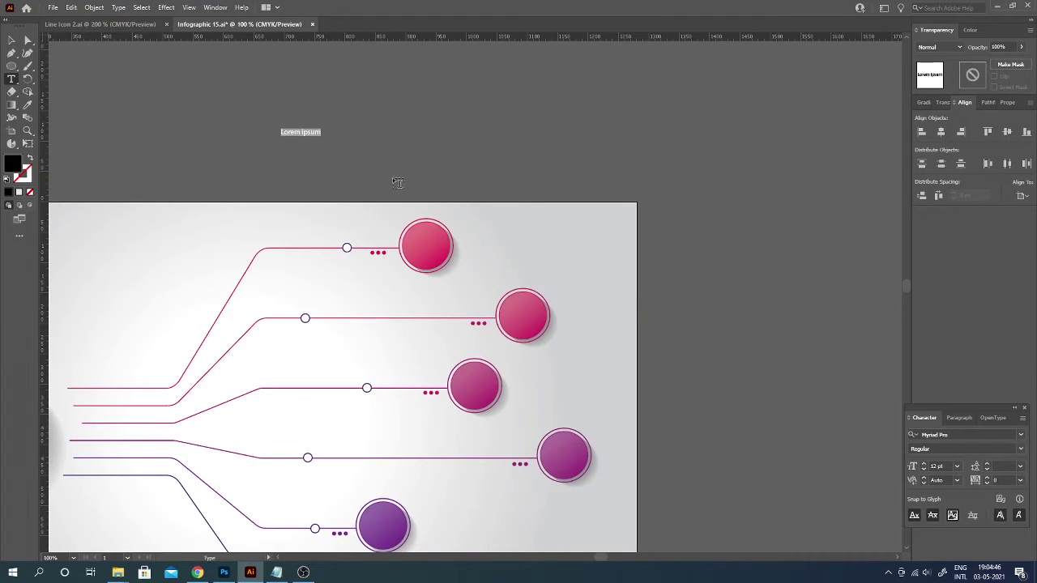
pyautogui.moveTo(731, 131); pyautogui.dragTo(731, 131)
pyautogui.click(12, 39)
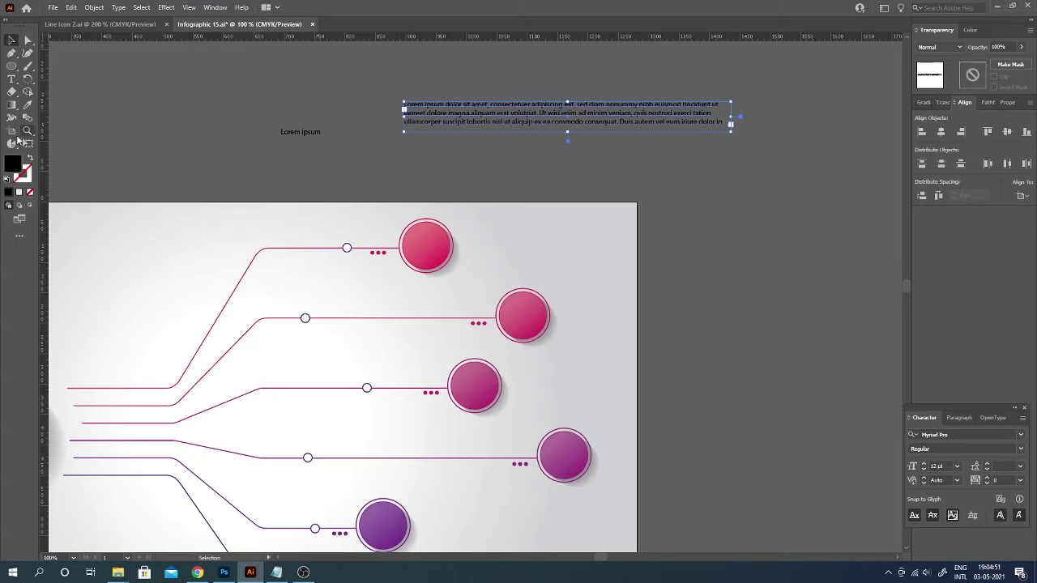
pyautogui.click(280, 271)
pyautogui.write('laoreet dolore magna aliquam erat volutpa')
pyautogui.press('Escape')
pyautogui.moveTo(316, 264); pyautogui.dragTo(303, 261)
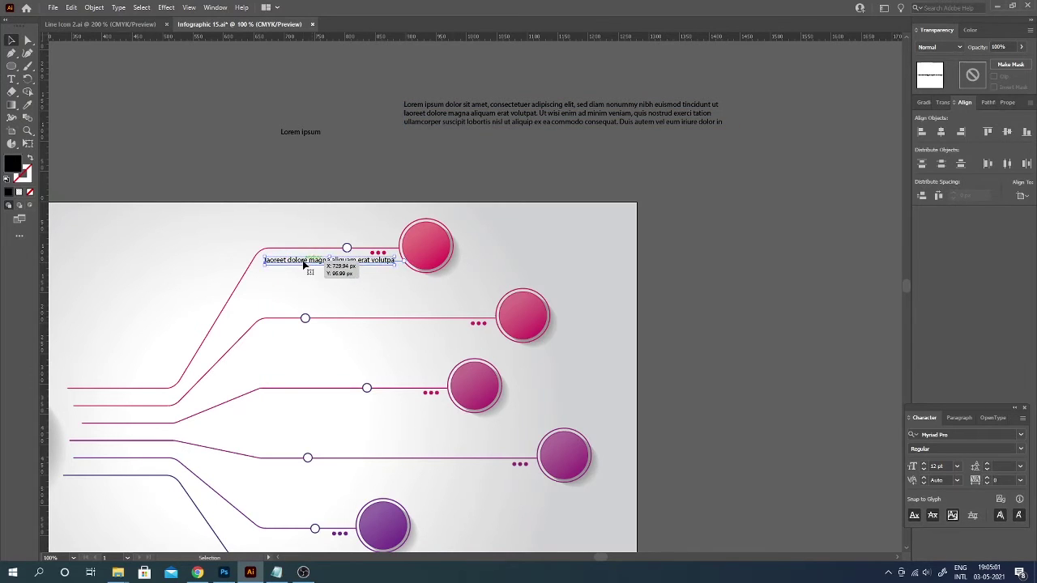
# Right-align the caption text and slide it right beside the top circle
pyautogui.press('t')
pyautogui.hotkey('ctrl', 'a')
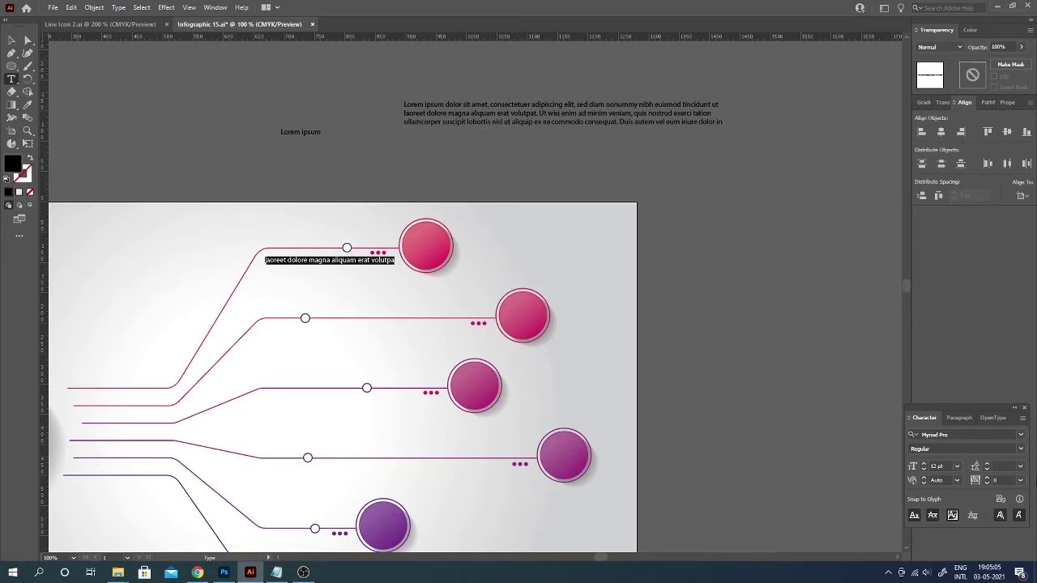
pyautogui.click(1007, 103)
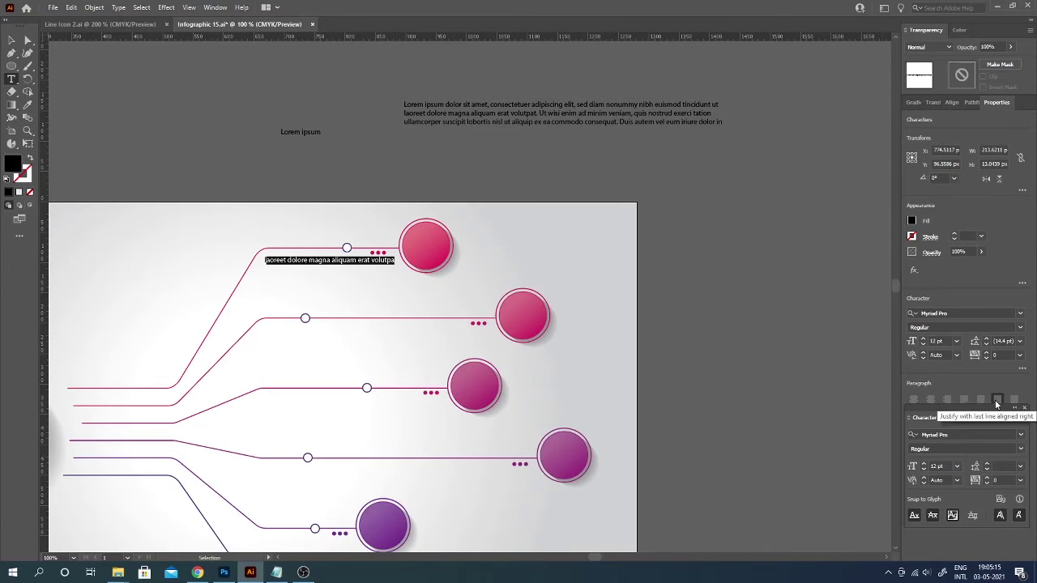
pyautogui.click(946, 399)
pyautogui.press('Escape')
pyautogui.moveTo(172, 260); pyautogui.dragTo(270, 260)
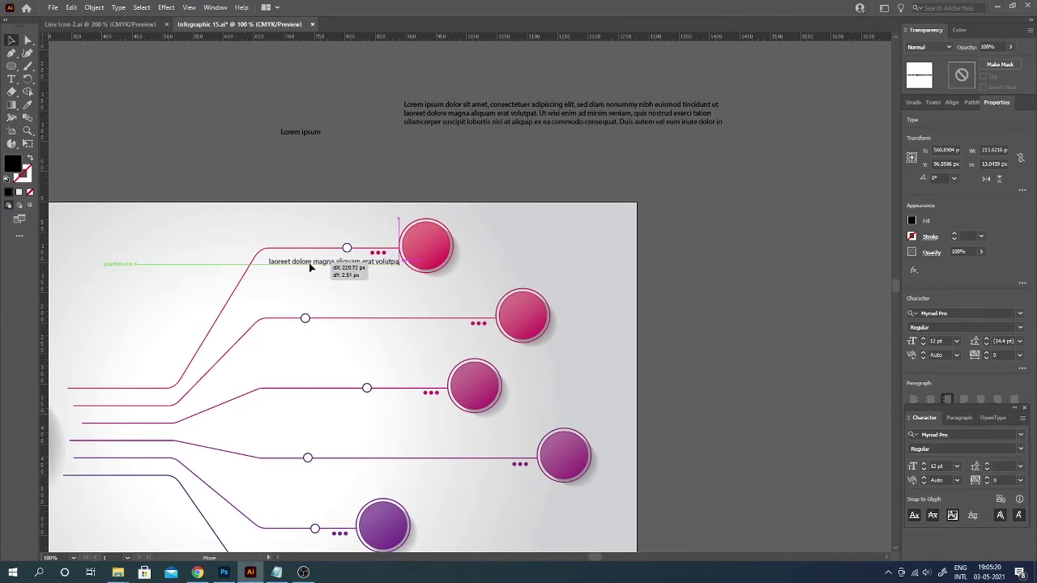
# Finish the capitalised caption and copy it under the next branch line and the fourth row
pyautogui.press('t')
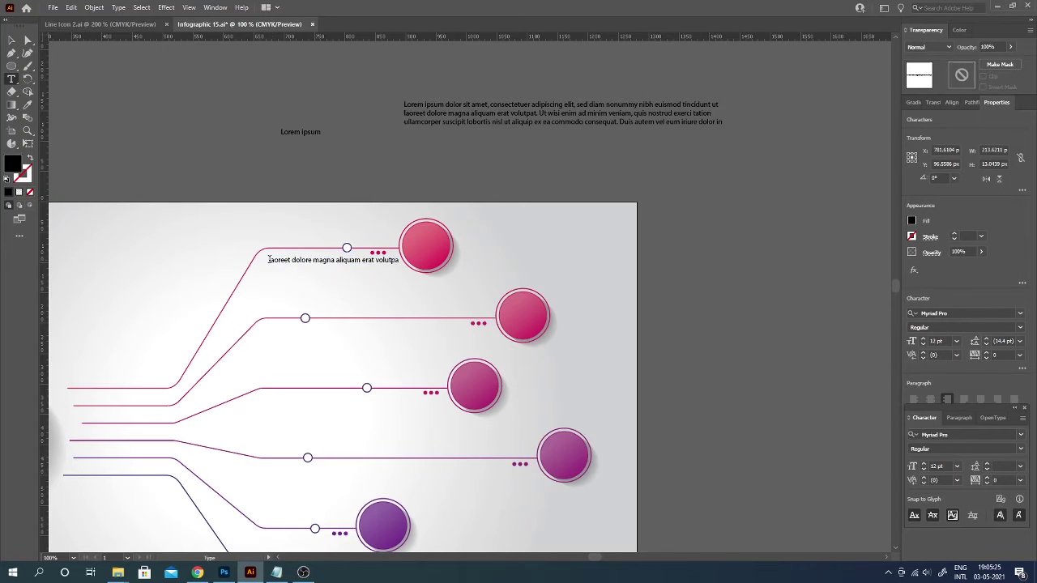
pyautogui.click(307, 260)
pyautogui.write('L')
pyautogui.click(10, 44)
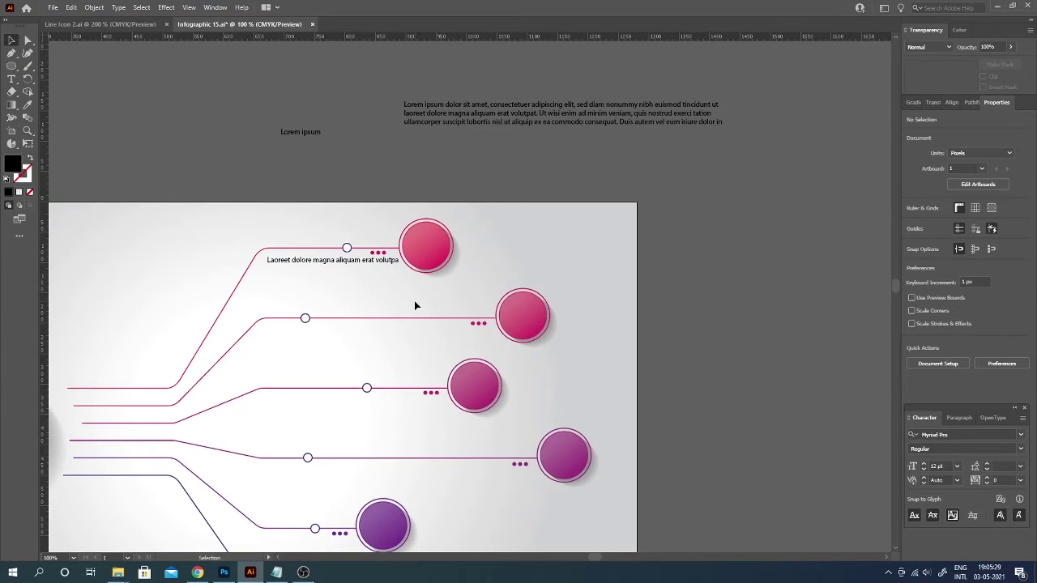
pyautogui.scroll(-1, 414, 300)
pyautogui.moveTo(408, 231)
pyautogui.mouseDown()
pyautogui.moveTo(494, 306)
pyautogui.moveTo(599, 224)
pyautogui.moveTo(541, 294)
pyautogui.mouseUp()
pyautogui.scroll(-3, 543, 296)
pyautogui.moveTo(574, 201); pyautogui.dragTo(657, 273)
# Copy the caption under the fifth and bottom branch lines, then deselect
pyautogui.scroll(-1, 671, 301)
pyautogui.moveTo(646, 228); pyautogui.dragTo(469, 296)
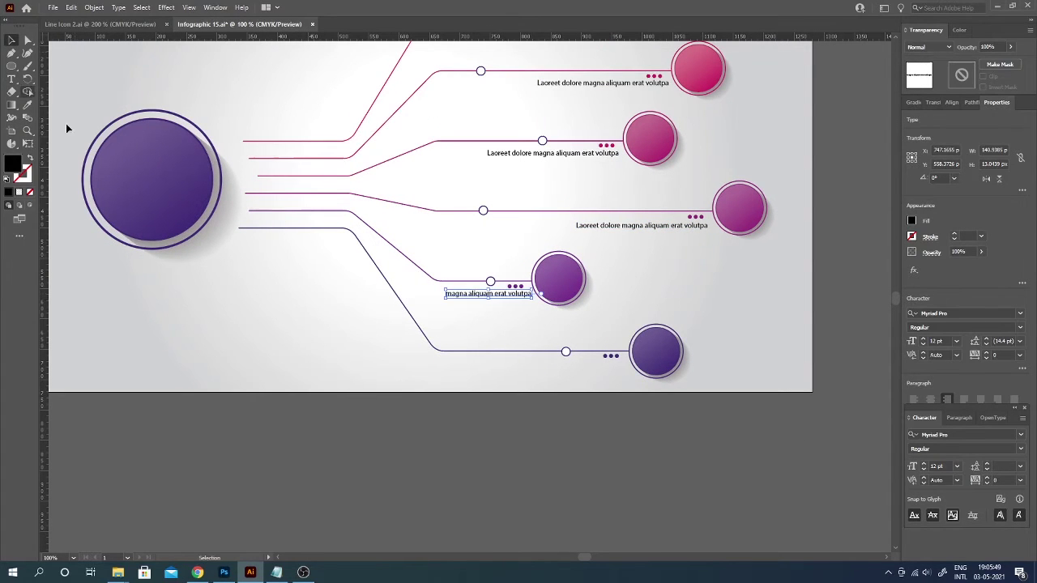
pyautogui.moveTo(475, 296); pyautogui.dragTo(660, 357)
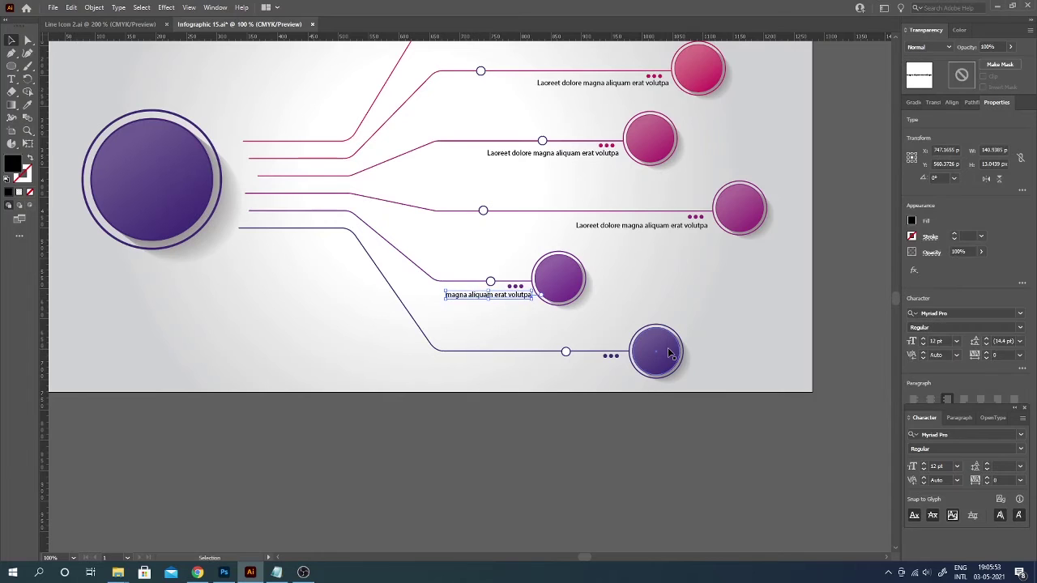
pyautogui.scroll(2, 802, 359)
pyautogui.hscroll(2, 736, 416)
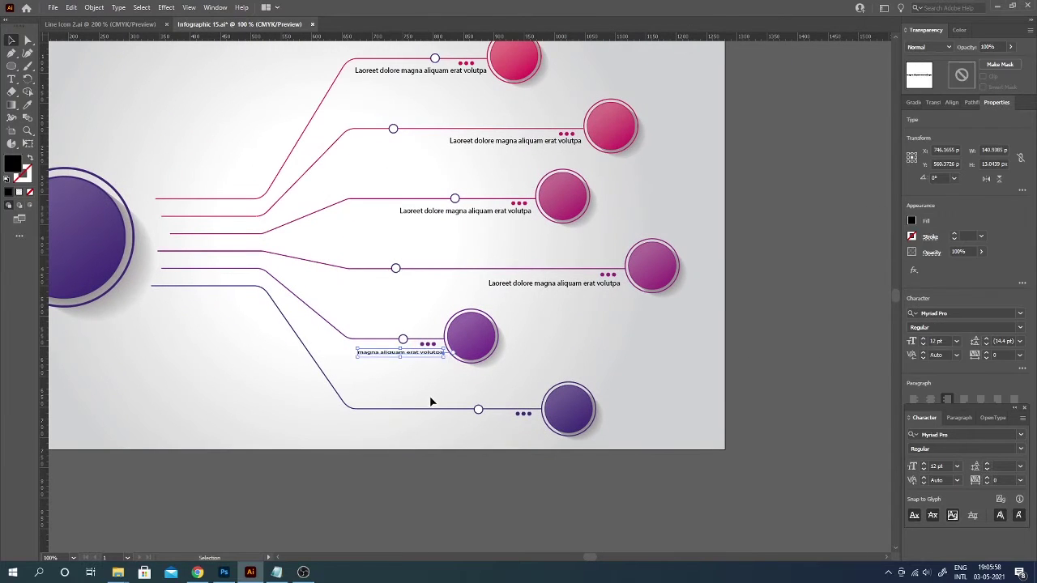
pyautogui.moveTo(406, 360); pyautogui.dragTo(502, 431)
pyautogui.click(620, 378)
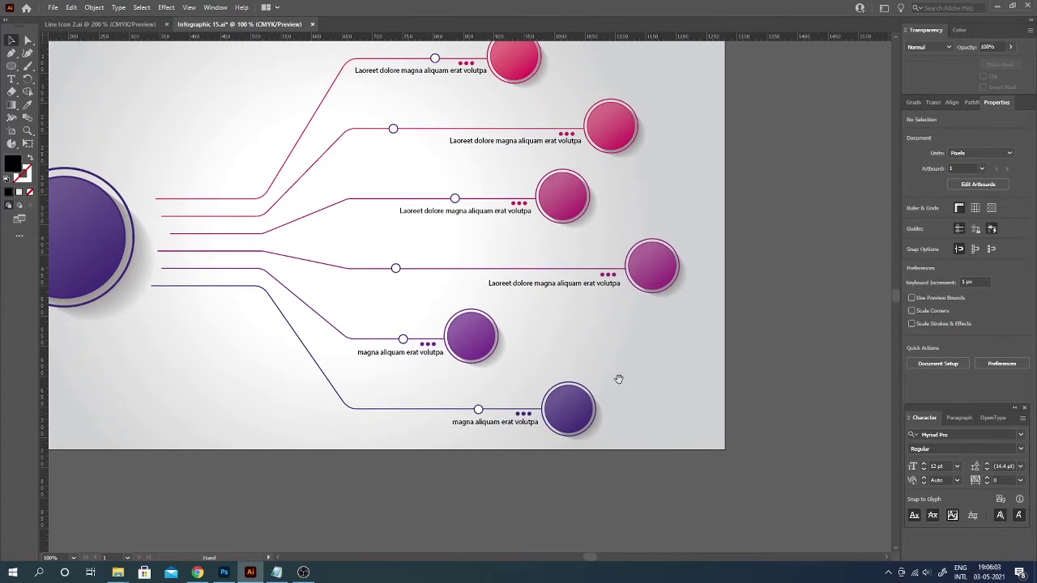
pyautogui.moveTo(341, 325); pyautogui.dragTo(409, 340)
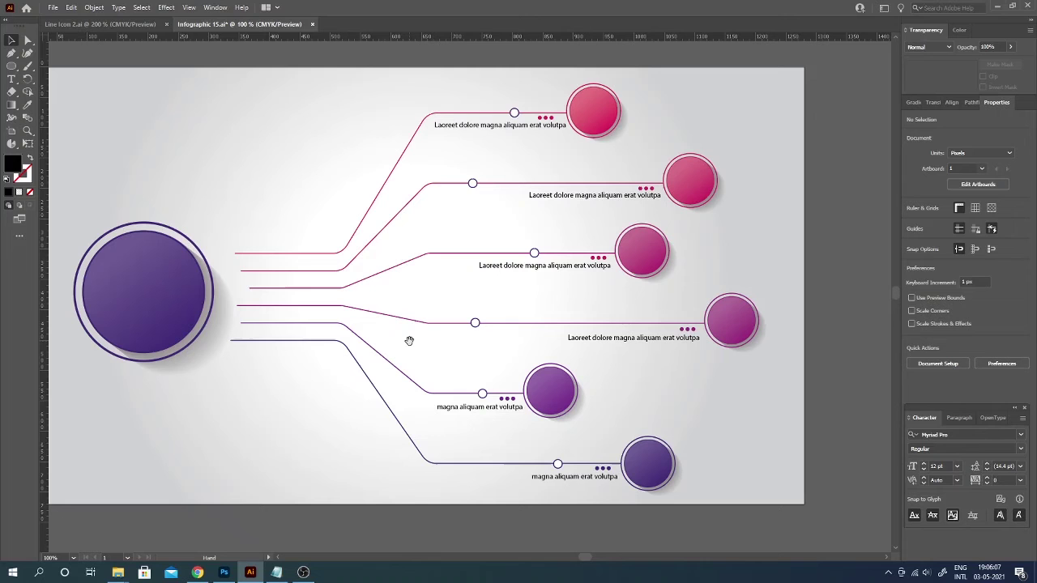
pyautogui.click(474, 184)
# Expand the top line's small ring into fill and stroke shapes, backing out of Rasterize first
pyautogui.scroll(3, 441, 316)
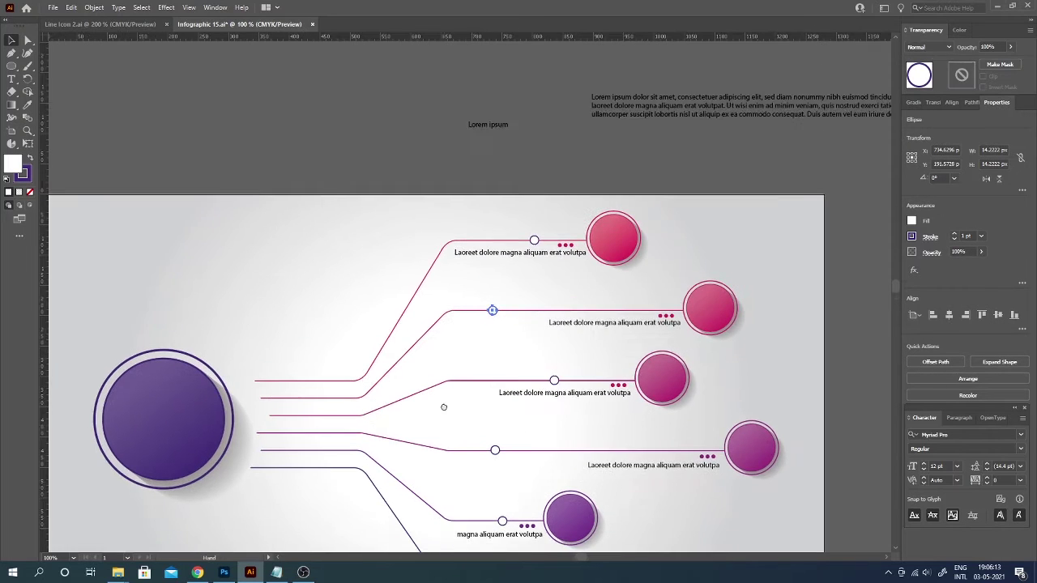
pyautogui.hotkey('ctrl', '+')
pyautogui.hotkey('ctrl', '+')
pyautogui.hotkey('ctrl', '+')
pyautogui.scroll(5, 523, 302)
pyautogui.click(94, 7)
pyautogui.click(106, 162)
pyautogui.click(609, 377)
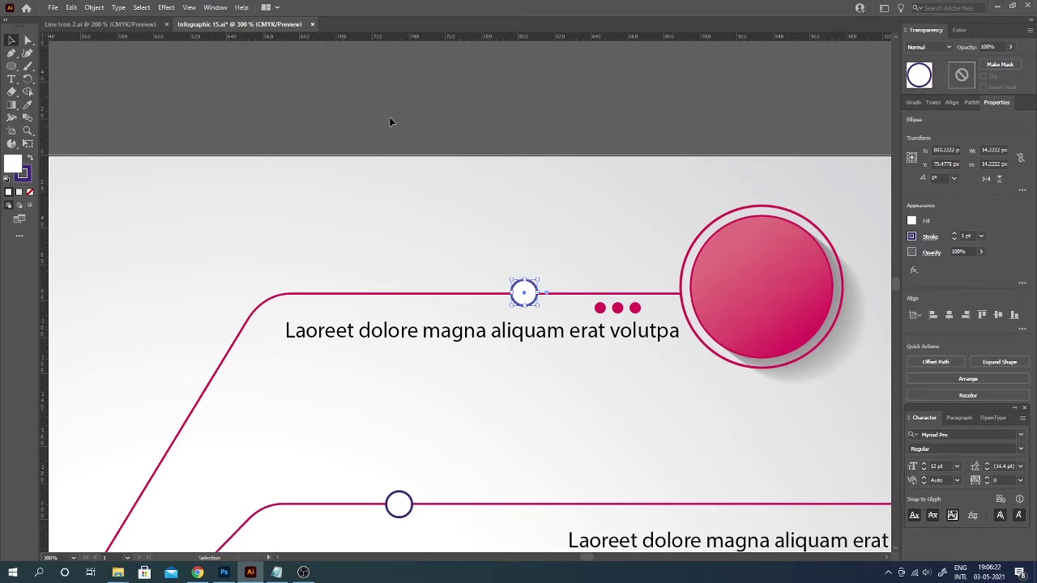
pyautogui.click(94, 7)
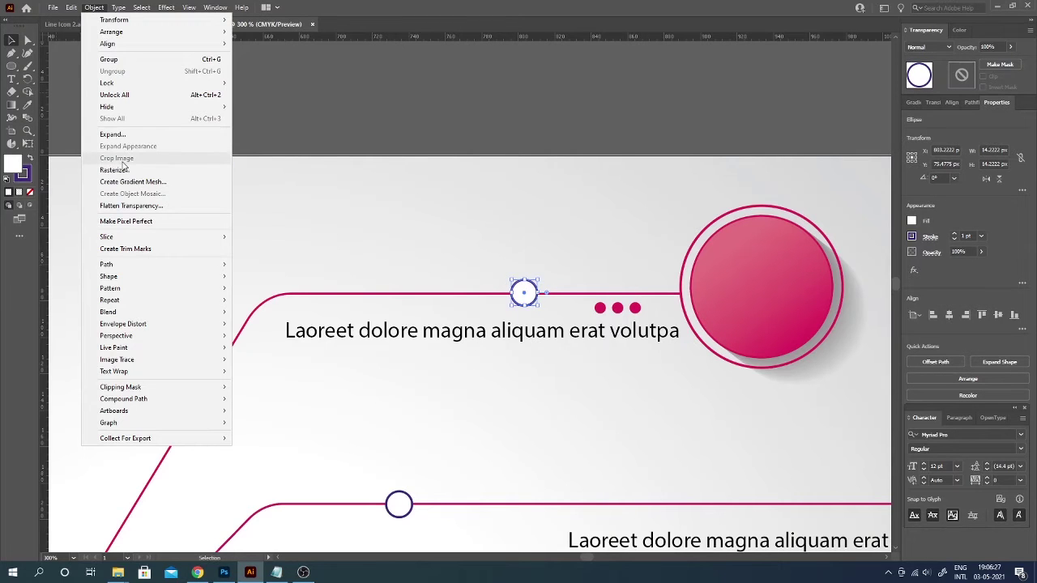
pyautogui.click(126, 134)
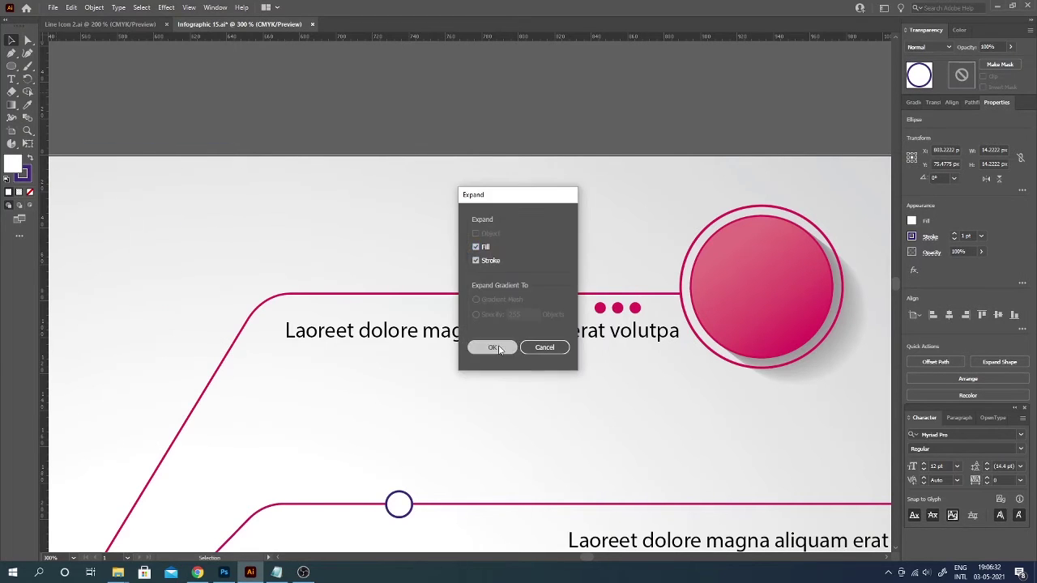
pyautogui.click(498, 349)
pyautogui.click(549, 276)
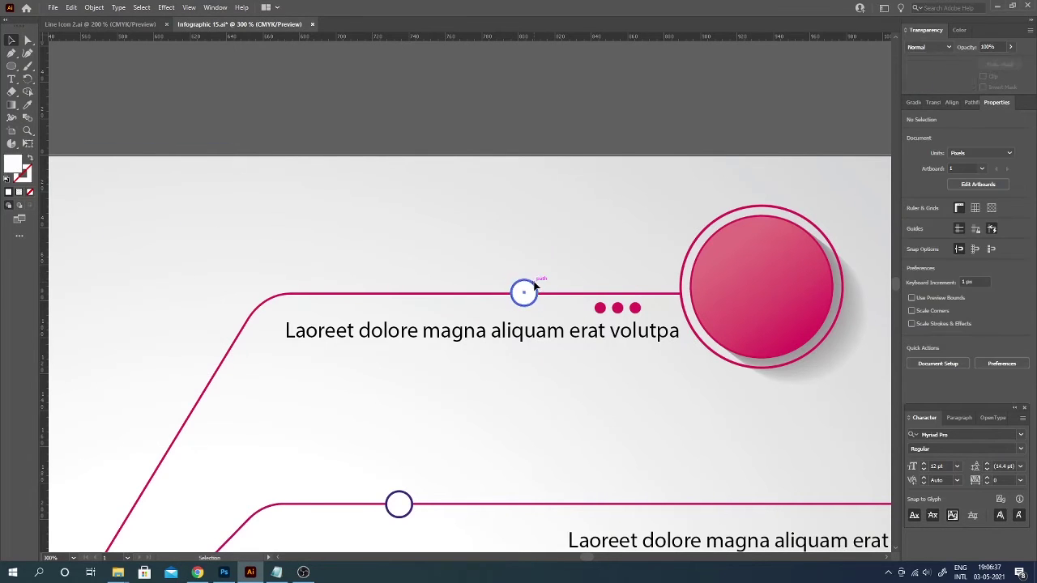
pyautogui.doubleClick(534, 285)
pyautogui.click(11, 40)
pyautogui.press('Escape')
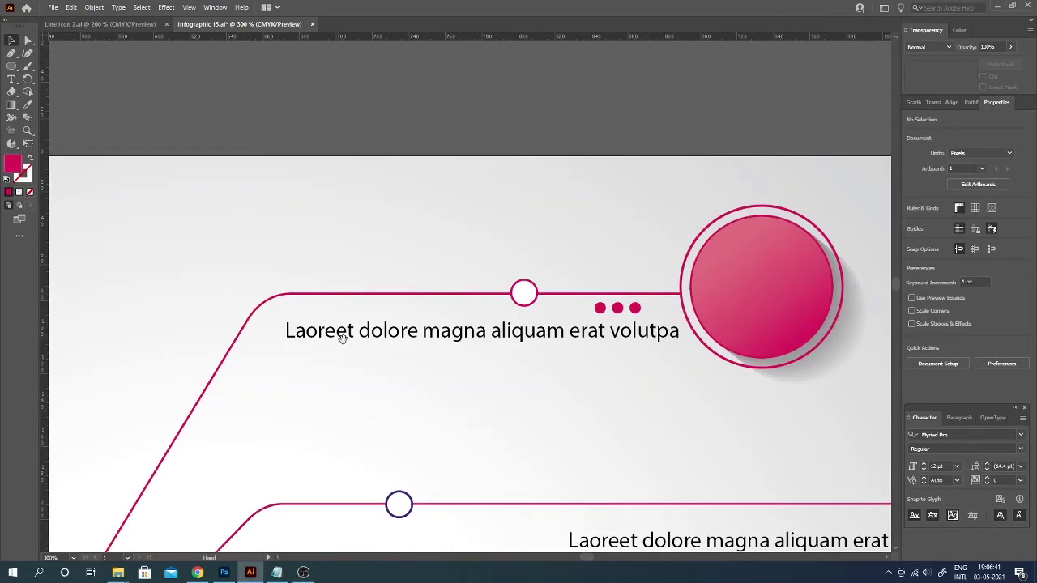
# Expand the next small rings into fill and stroke shapes with Object > Expand
pyautogui.moveTo(398, 504); pyautogui.dragTo(565, 276)
pyautogui.click(564, 276)
pyautogui.click(94, 7)
pyautogui.click(127, 136)
pyautogui.click(490, 349)
pyautogui.doubleClick(578, 277)
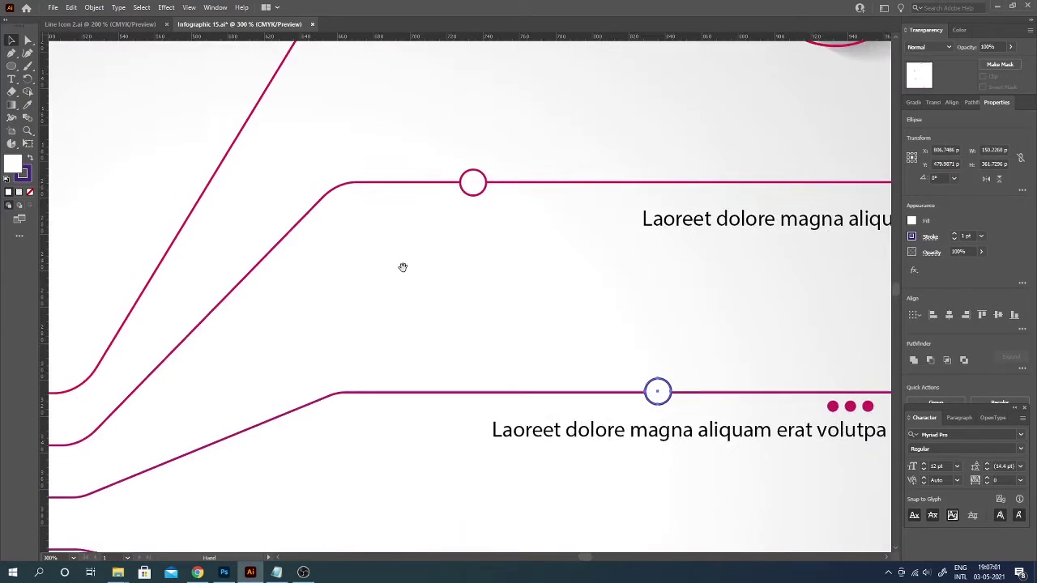
pyautogui.click(94, 7)
pyautogui.click(127, 136)
pyautogui.click(490, 348)
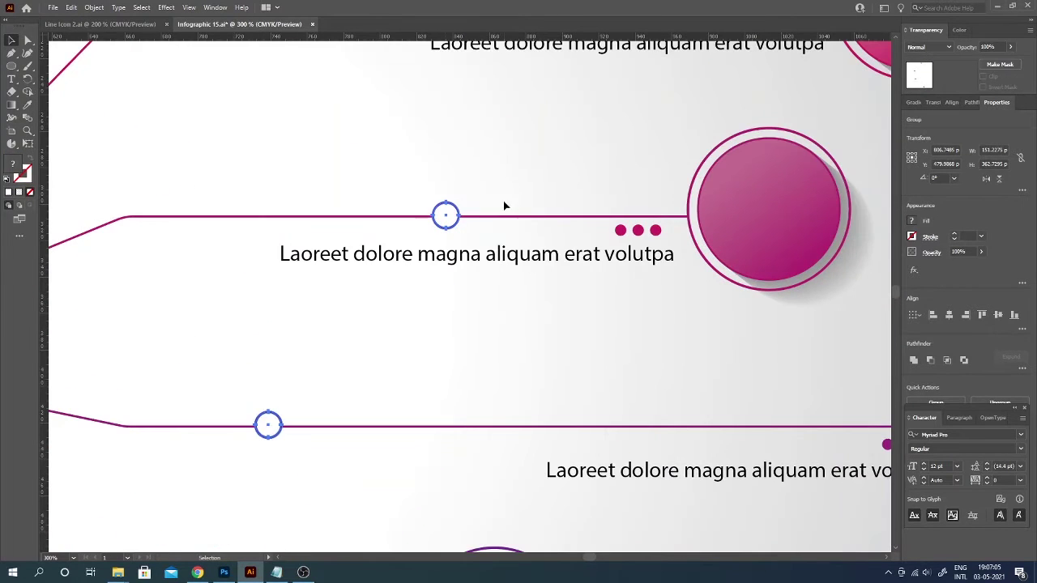
# Eyedropper each isolated ring's outline to its branch line's colour, then fit the artboard in view
pyautogui.doubleClick(455, 209)
pyautogui.click(28, 92)
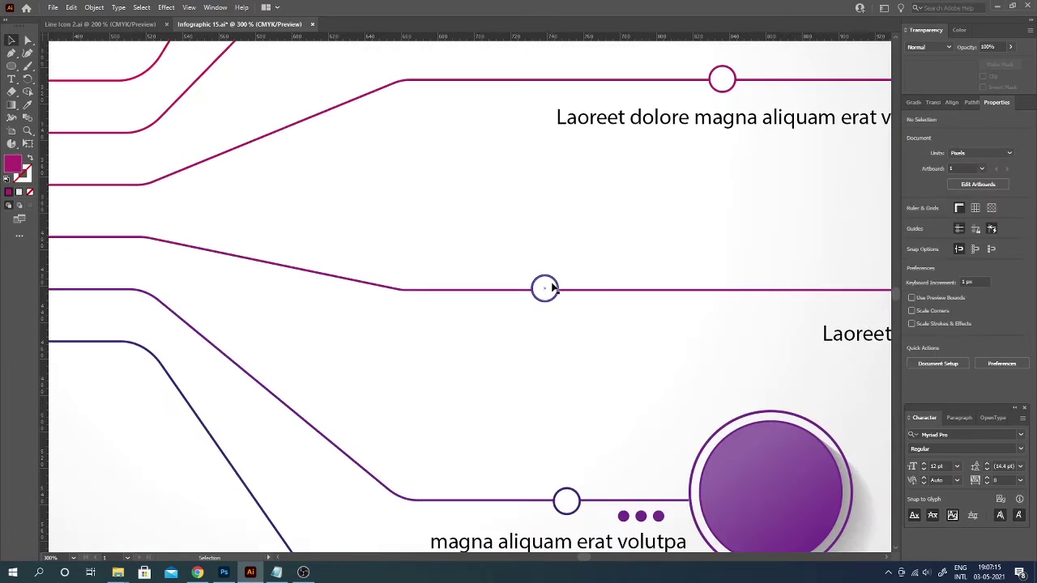
pyautogui.click(554, 285)
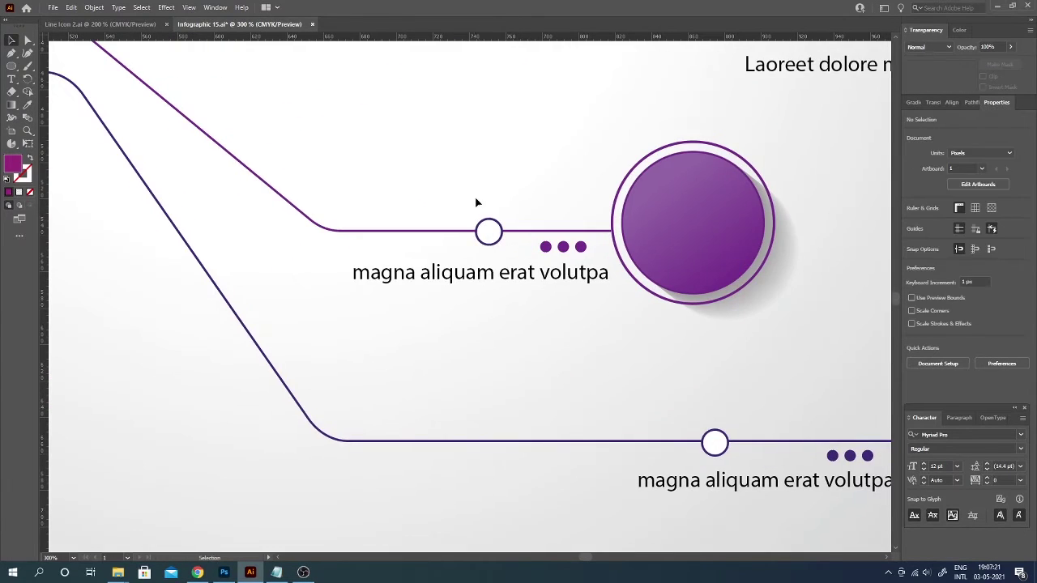
pyautogui.doubleClick(485, 232)
pyautogui.click(27, 104)
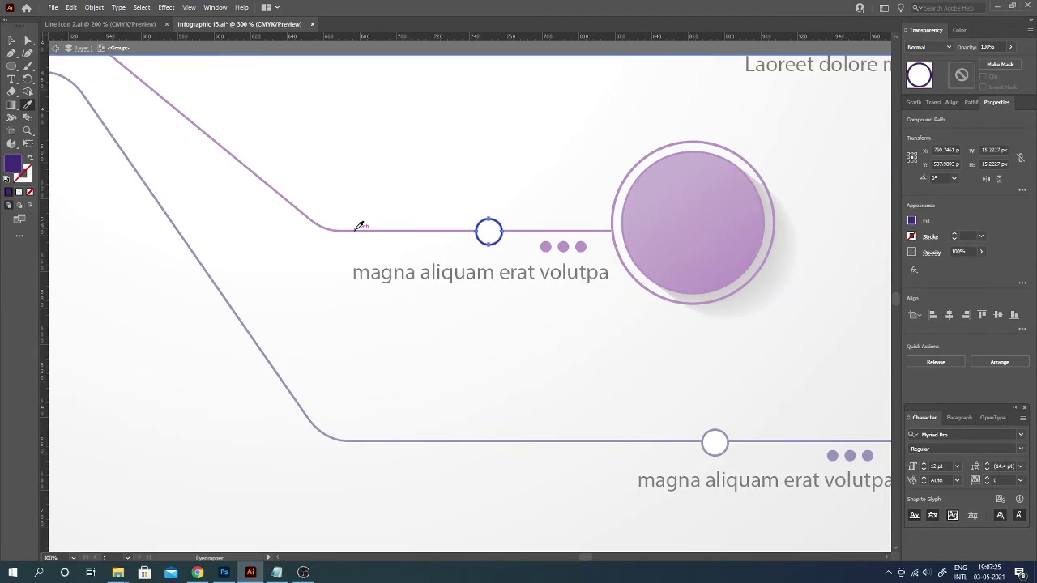
pyautogui.click(10, 41)
pyautogui.click(566, 310)
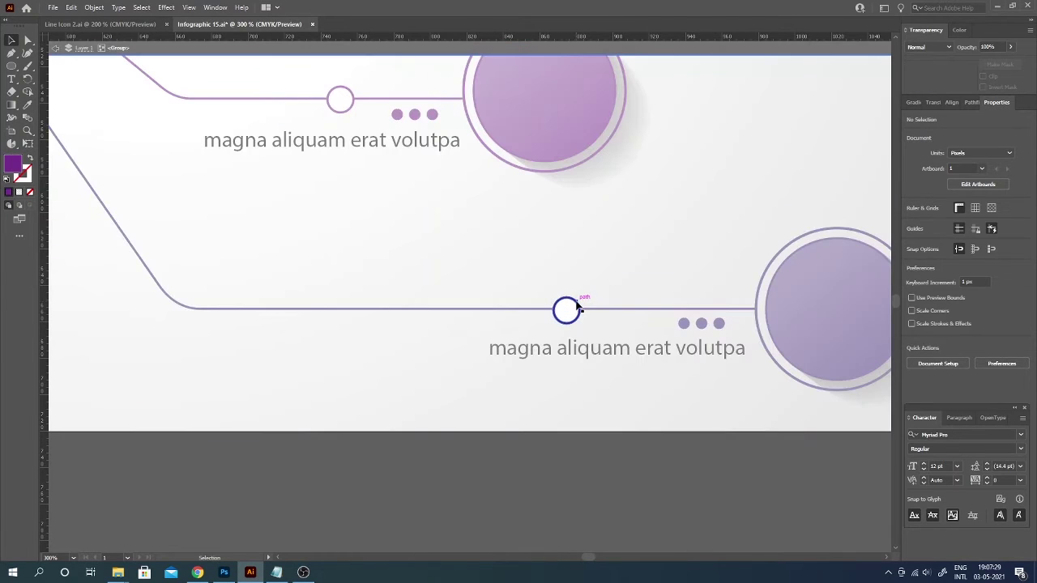
pyautogui.click(11, 40)
pyautogui.doubleClick(226, 236)
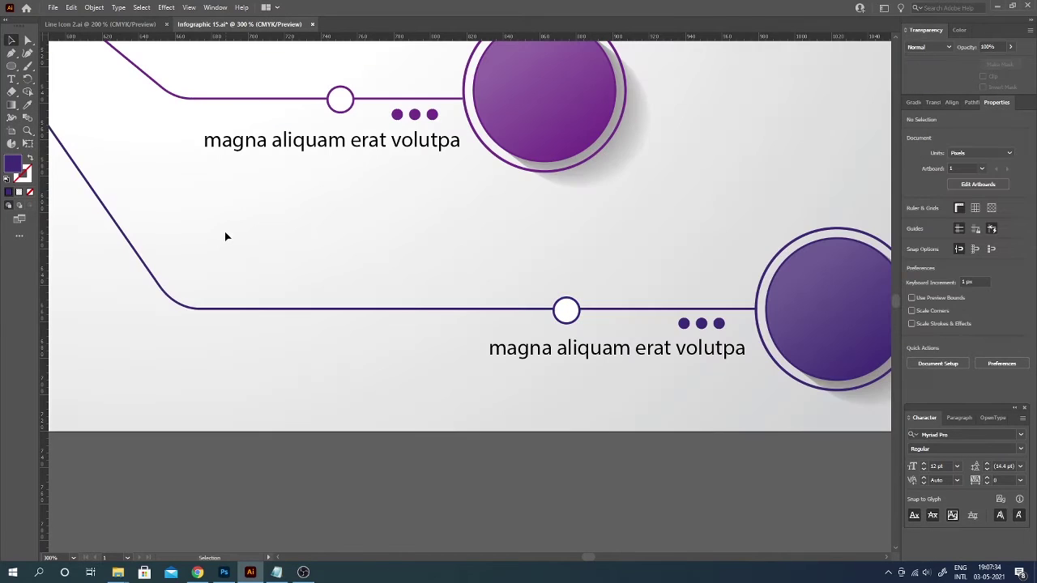
pyautogui.hotkey('ctrl', '0')
# Alt-drag small ring copies to the hub-side start of all six branch lines, then deselect
pyautogui.scroll(1, 560, 404)
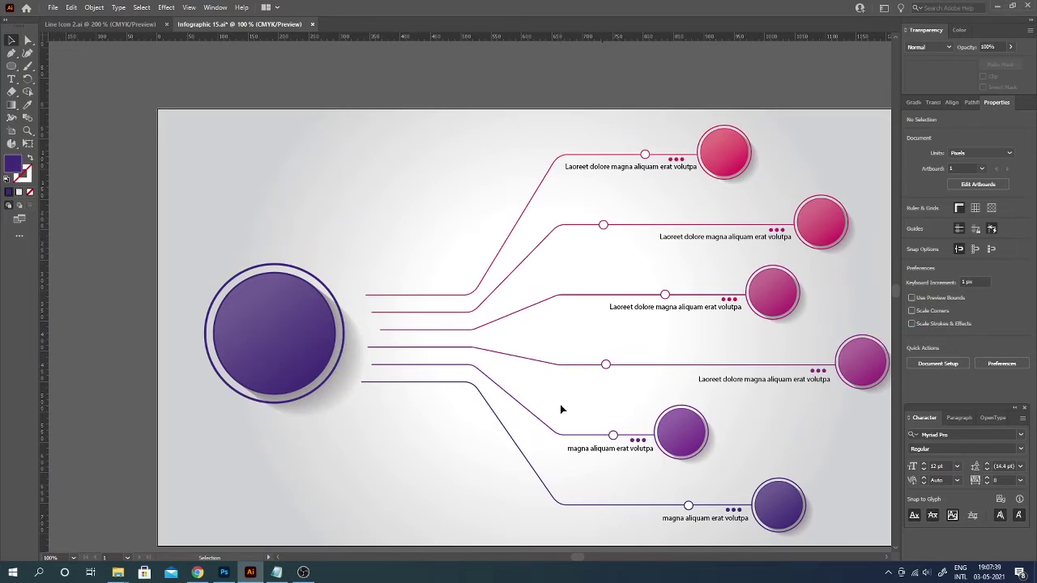
pyautogui.scroll(1, 559, 404)
pyautogui.moveTo(733, 86)
pyautogui.mouseDown()
pyautogui.moveTo(231, 283)
pyautogui.moveTo(311, 297)
pyautogui.mouseUp()
pyautogui.moveTo(674, 192)
pyautogui.mouseDown()
pyautogui.moveTo(318, 322)
pyautogui.moveTo(331, 349)
pyautogui.mouseUp()
pyautogui.moveTo(674, 399); pyautogui.dragTo(311, 374)
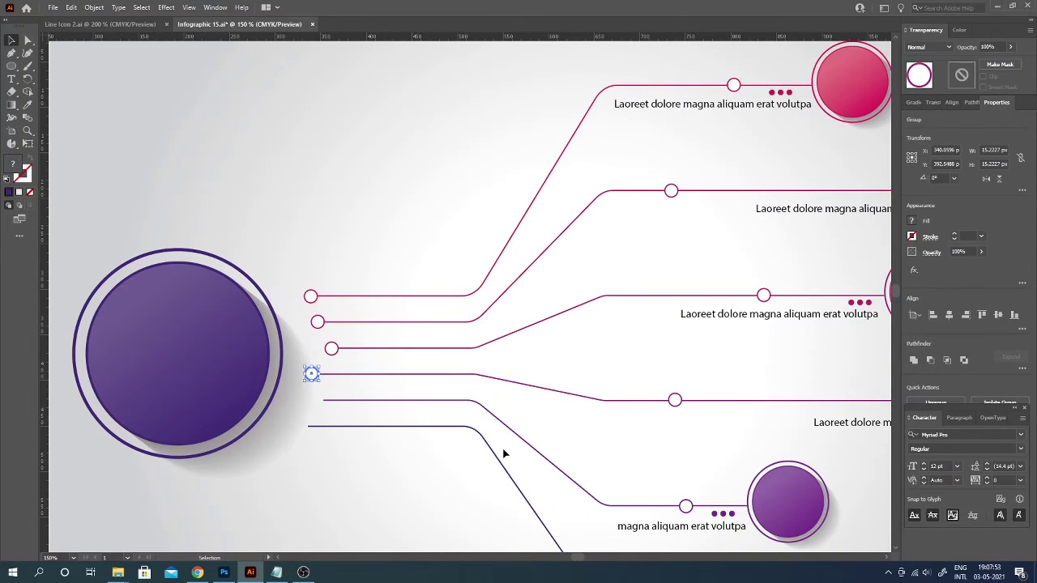
pyautogui.moveTo(685, 506); pyautogui.dragTo(317, 400)
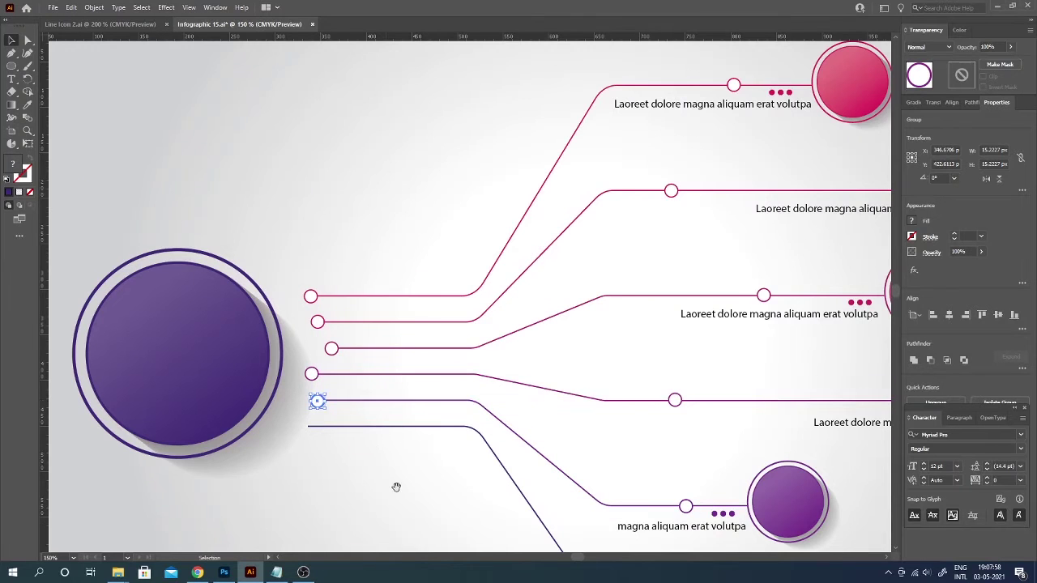
pyautogui.scroll(-3, 781, 504)
pyautogui.moveTo(782, 503); pyautogui.dragTo(288, 317)
pyautogui.click(293, 376)
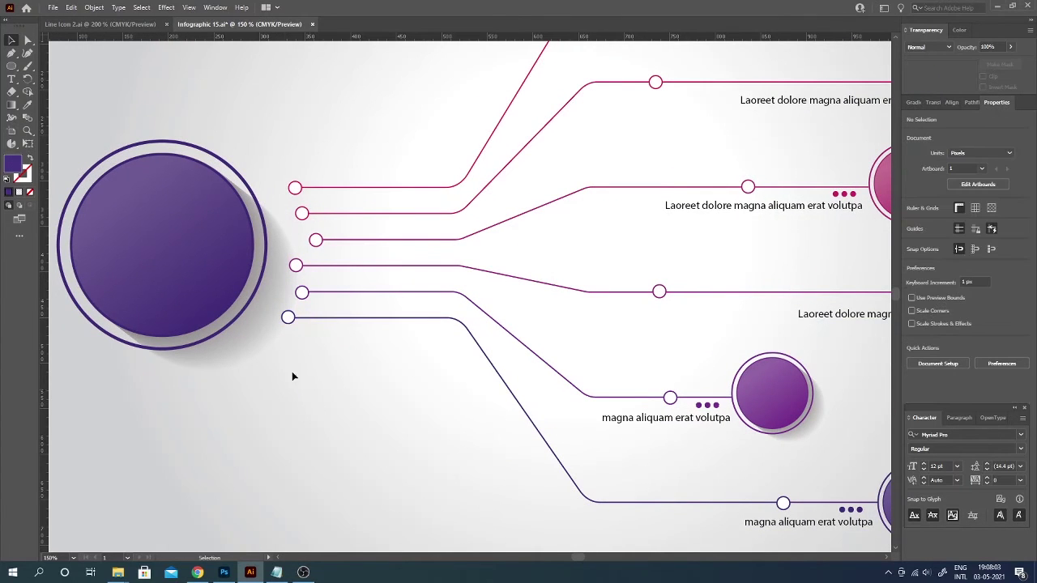
pyautogui.keyDown('alt'); pyautogui.scroll(-2, 416, 499); pyautogui.keyUp('alt')
pyautogui.keyDown('alt'); pyautogui.scroll(-1, 463, 446); pyautogui.keyUp('alt')
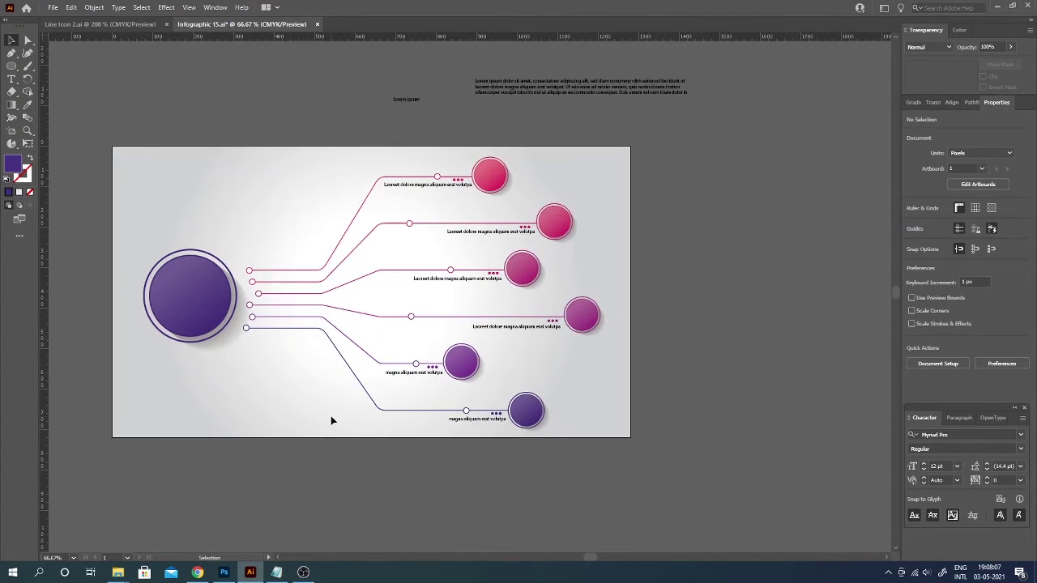
# Enlarge the six outer circles together and move the top two onto their line ends
pyautogui.click(488, 180)
pyautogui.keyDown('shift'); pyautogui.click(554, 222); pyautogui.keyUp('shift')
pyautogui.keyDown('shift'); pyautogui.click(522, 269); pyautogui.keyUp('shift')
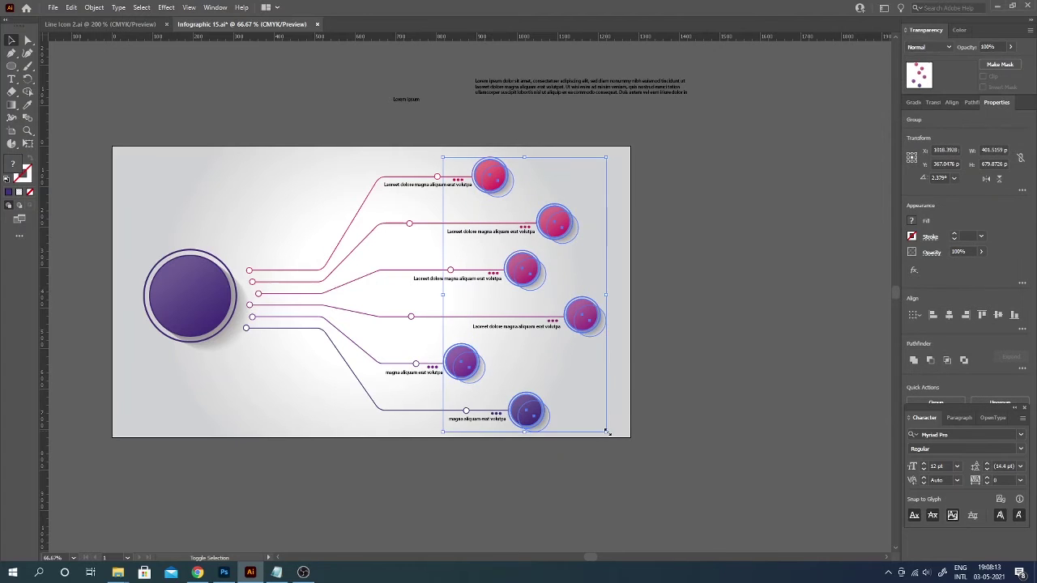
pyautogui.moveTo(608, 433); pyautogui.dragTo(670, 534)
pyautogui.keyDown('alt'); pyautogui.scroll(3, 618, 331); pyautogui.keyUp('alt')
pyautogui.moveTo(499, 264); pyautogui.dragTo(486, 246)
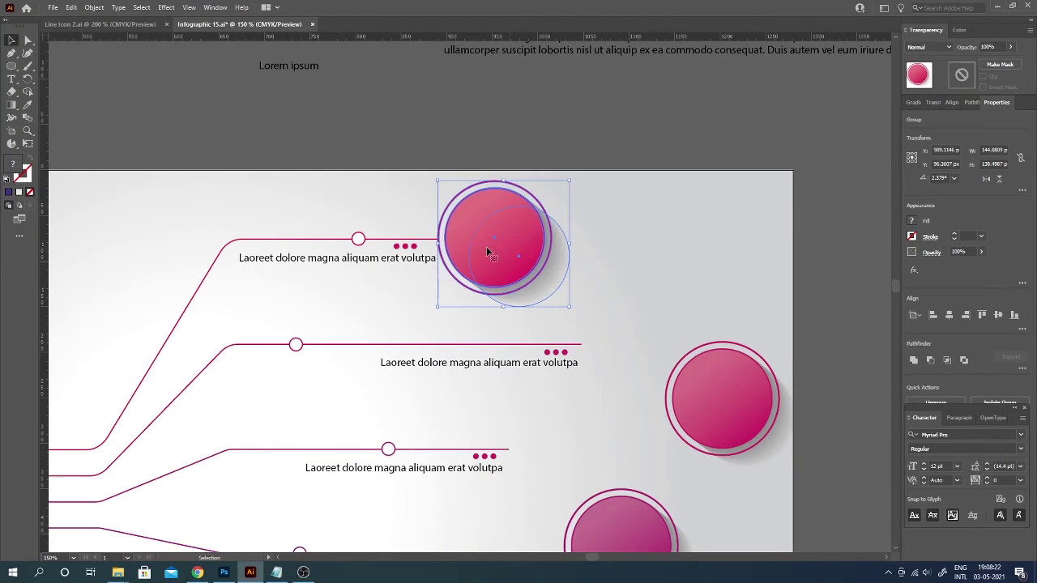
pyautogui.moveTo(679, 364); pyautogui.dragTo(637, 344)
# Drag two more circles up to the ends of their connector lines
pyautogui.scroll(-5, 637, 344)
pyautogui.moveTo(611, 298); pyautogui.dragTo(563, 203)
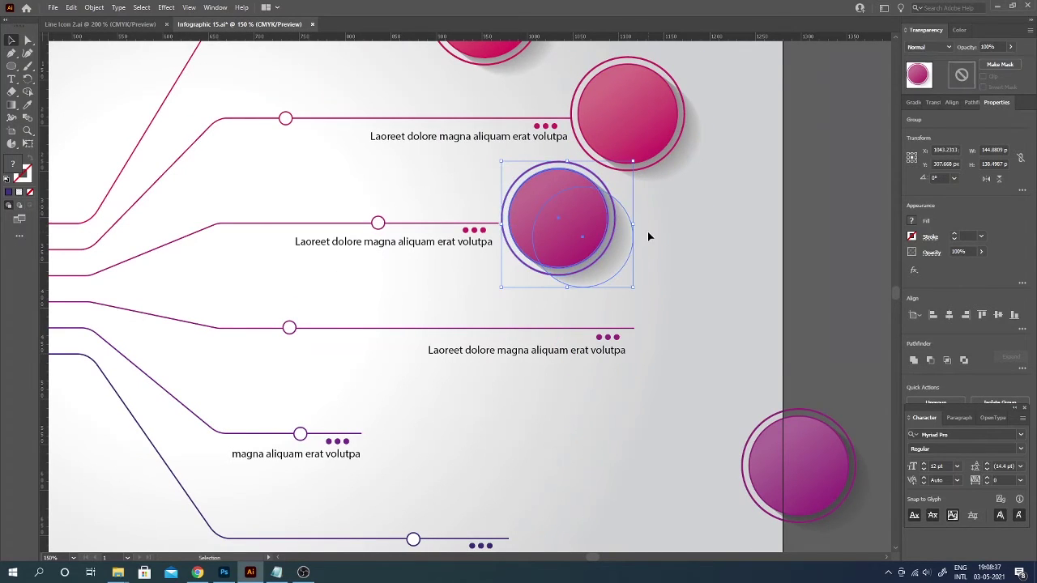
pyautogui.scroll(-4, 810, 337)
pyautogui.hscroll(2, 810, 338)
pyautogui.moveTo(717, 348); pyautogui.dragTo(606, 203)
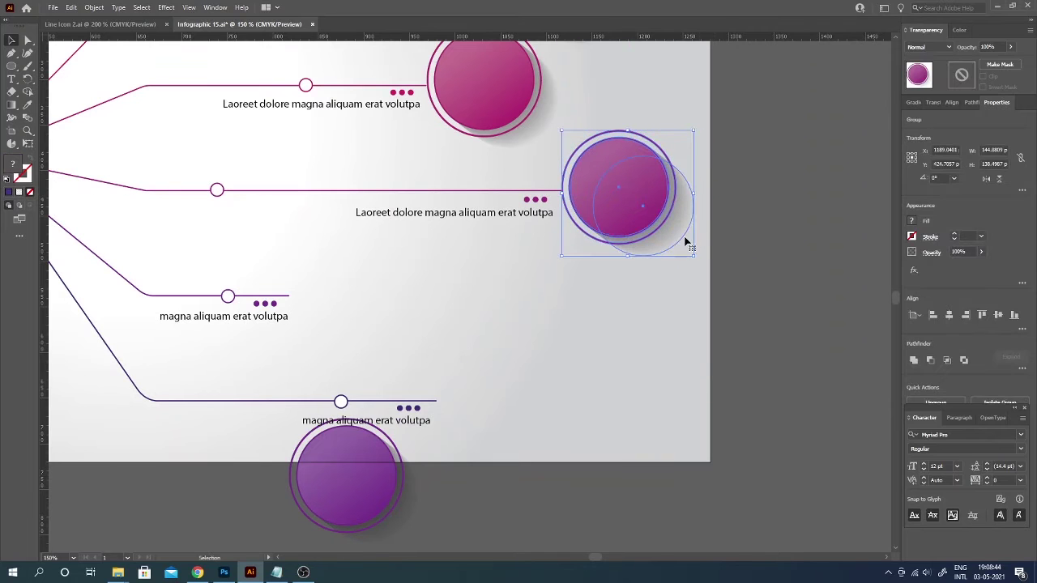
pyautogui.click(750, 237)
pyautogui.hscroll(-2, 750, 237)
pyautogui.scroll(-1, 750, 237)
# Move the bottom purple circle to the lower-middle line's end, undoing a stray copy
pyautogui.moveTo(692, 177); pyautogui.dragTo(419, 282)
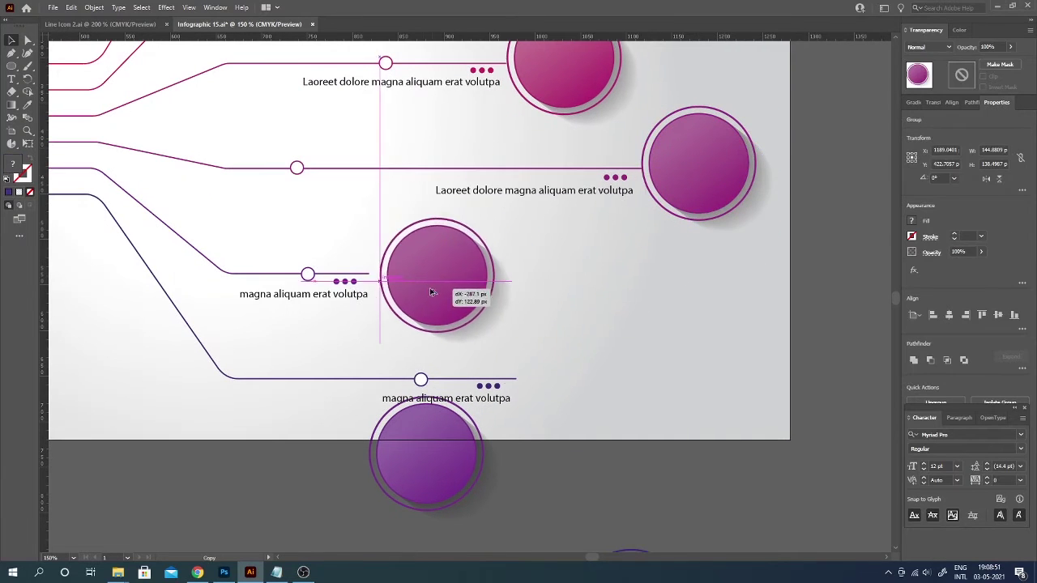
pyautogui.hotkey('ctrl', 'z')
pyautogui.moveTo(427, 450); pyautogui.dragTo(442, 285)
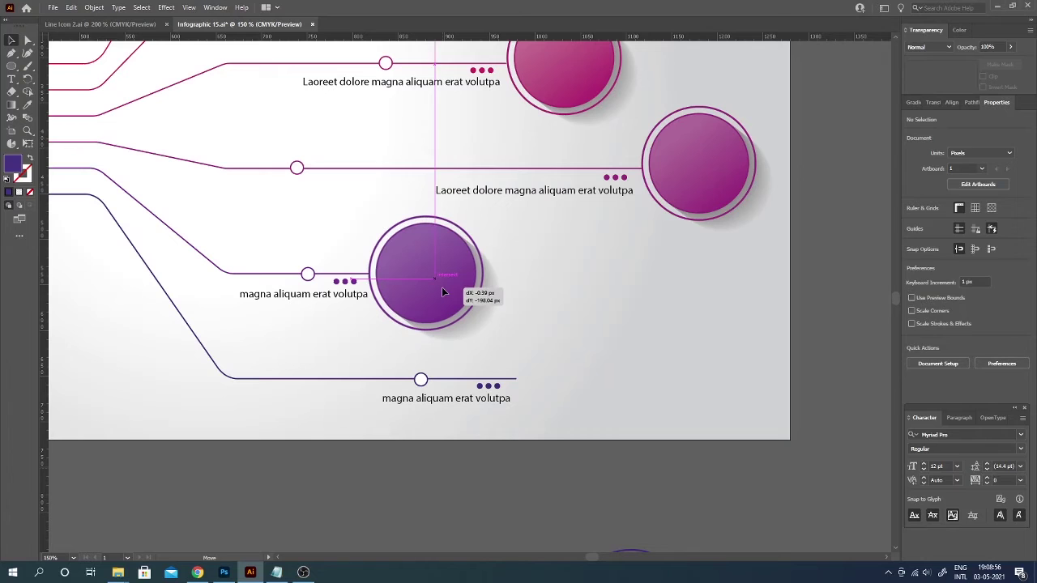
pyautogui.press('Up')
pyautogui.press('Up')
pyautogui.press('Up')
pyautogui.scroll(-3, 815, 327)
pyautogui.hscroll(1, 814, 327)
pyautogui.press('Down')
pyautogui.press('Down')
pyautogui.press('Down')
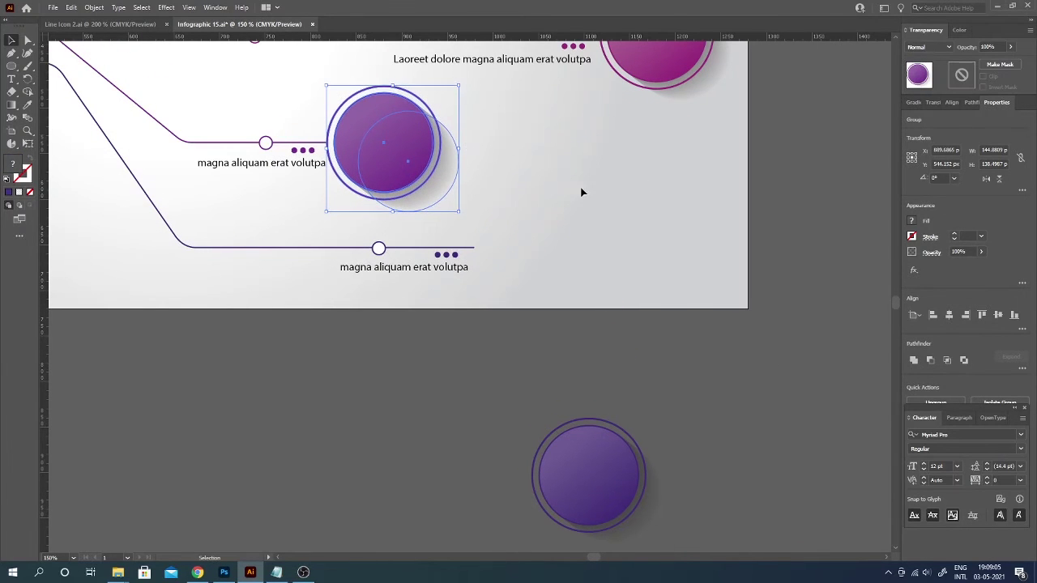
# Check the right and top pink circles' placement by selecting and deselecting them
pyautogui.scroll(3, 599, 210)
pyautogui.click(643, 176)
pyautogui.scroll(2, 765, 200)
pyautogui.click(520, 151)
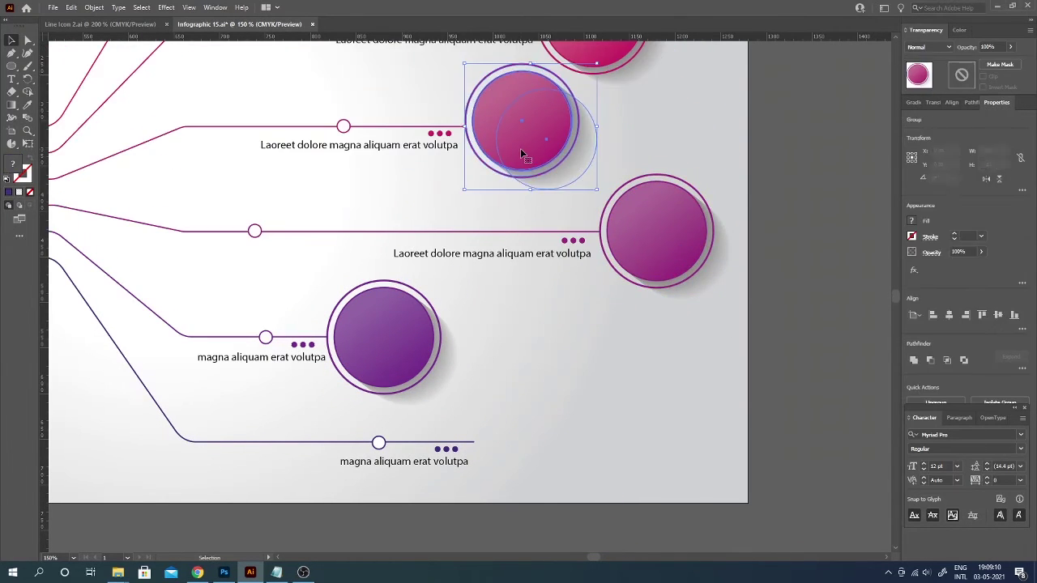
pyautogui.click(760, 179)
pyautogui.scroll(3, 646, 179)
pyautogui.click(645, 180)
pyautogui.click(784, 190)
pyautogui.scroll(3, 784, 190)
pyautogui.click(455, 141)
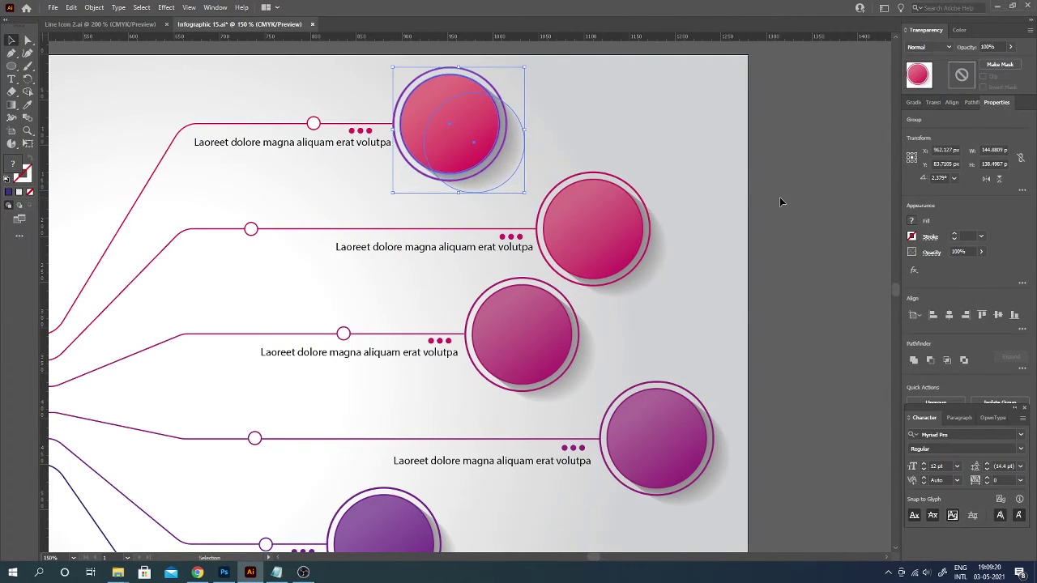
pyautogui.click(779, 197)
pyautogui.scroll(-6, 574, 95)
pyautogui.scroll(-8, 590, 129)
pyautogui.scroll(3, 590, 130)
# Reposition the last purple circle, then zoom out and review the full infographic
pyautogui.moveTo(535, 441); pyautogui.dragTo(474, 232)
pyautogui.click(694, 241)
pyautogui.hotkey('ctrl', '-')
pyautogui.hotkey('ctrl', '-')
pyautogui.hotkey('ctrl', '-')
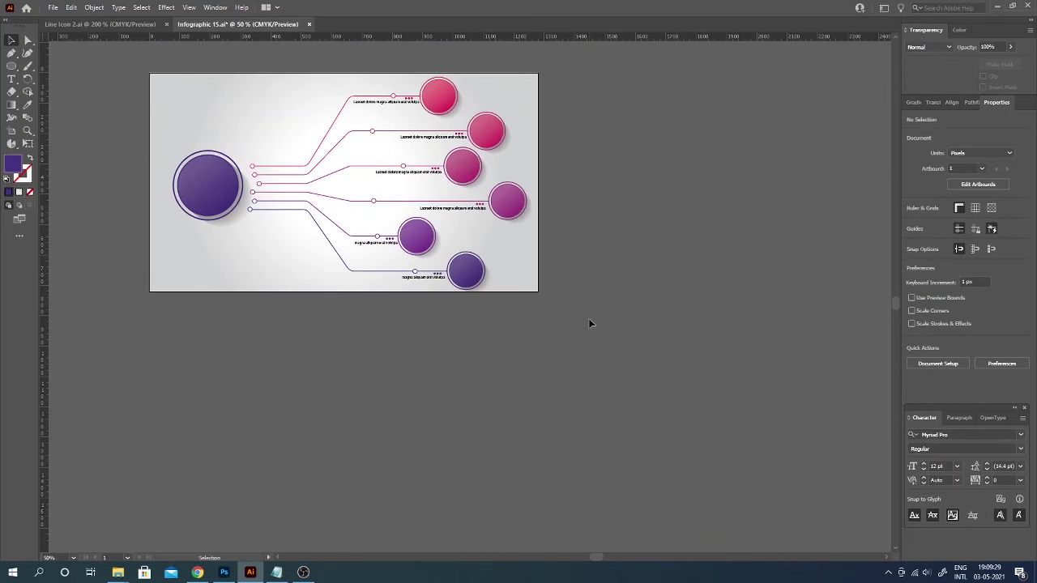
pyautogui.moveTo(171, 66); pyautogui.dragTo(171, 68)
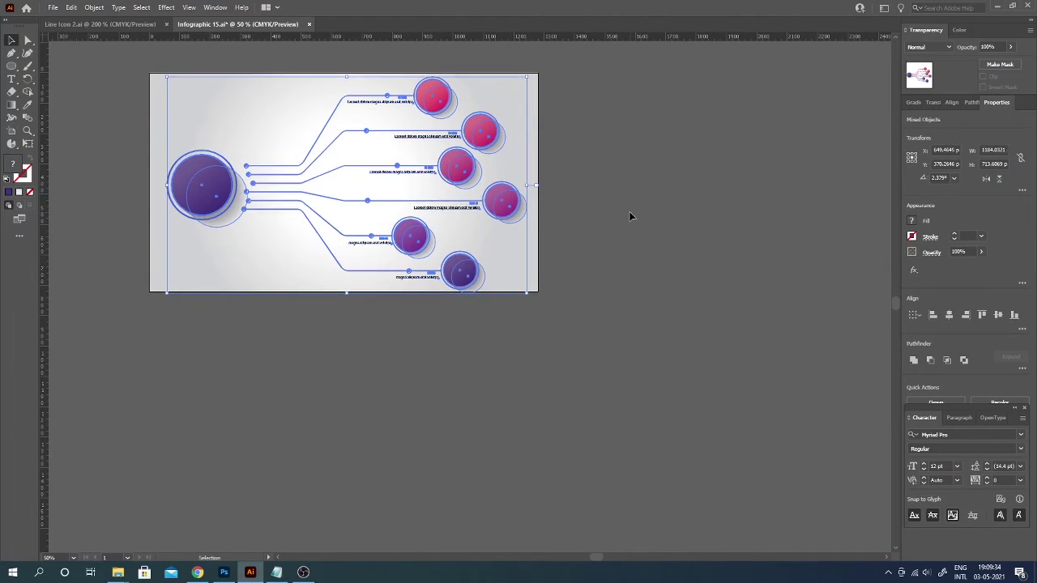
pyautogui.click(567, 295)
pyautogui.hotkey('ctrl', '1')
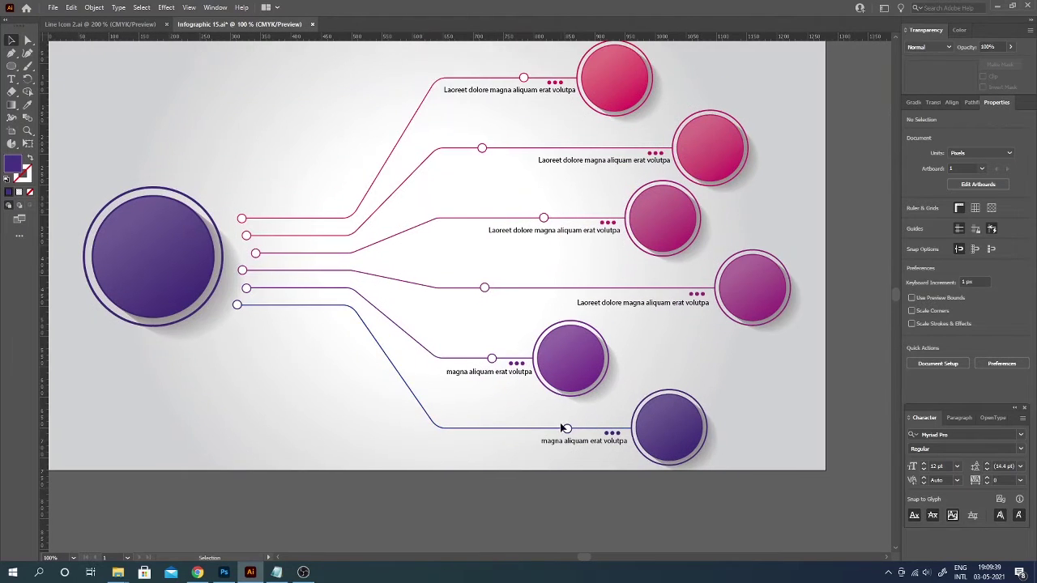
# Group the whole infographic and centre it horizontally and vertically on the artboard
pyautogui.hotkey('ctrl', '-')
pyautogui.moveTo(210, 124); pyautogui.dragTo(654, 392)
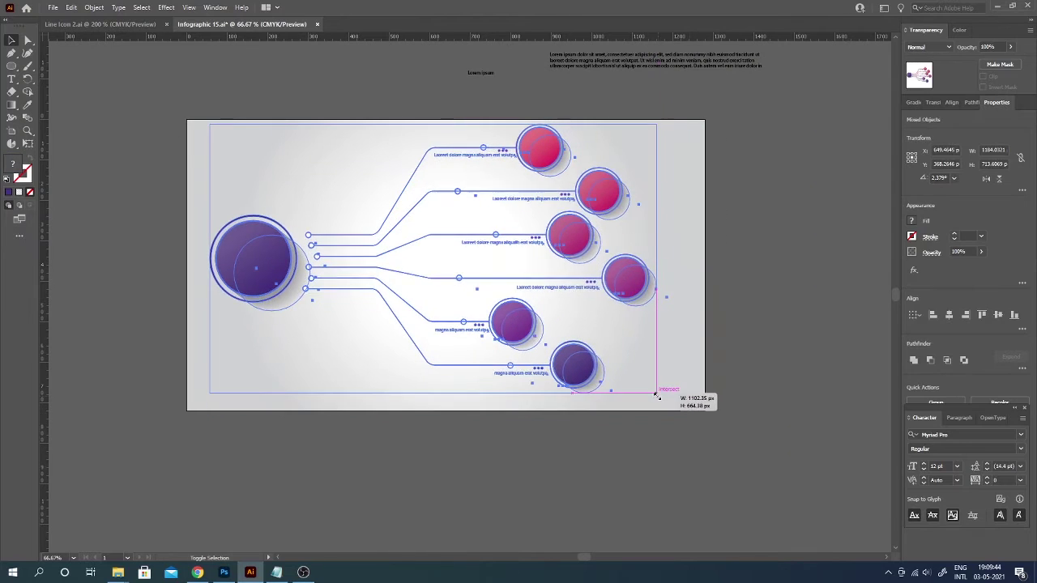
pyautogui.hotkey('ctrl', 'g')
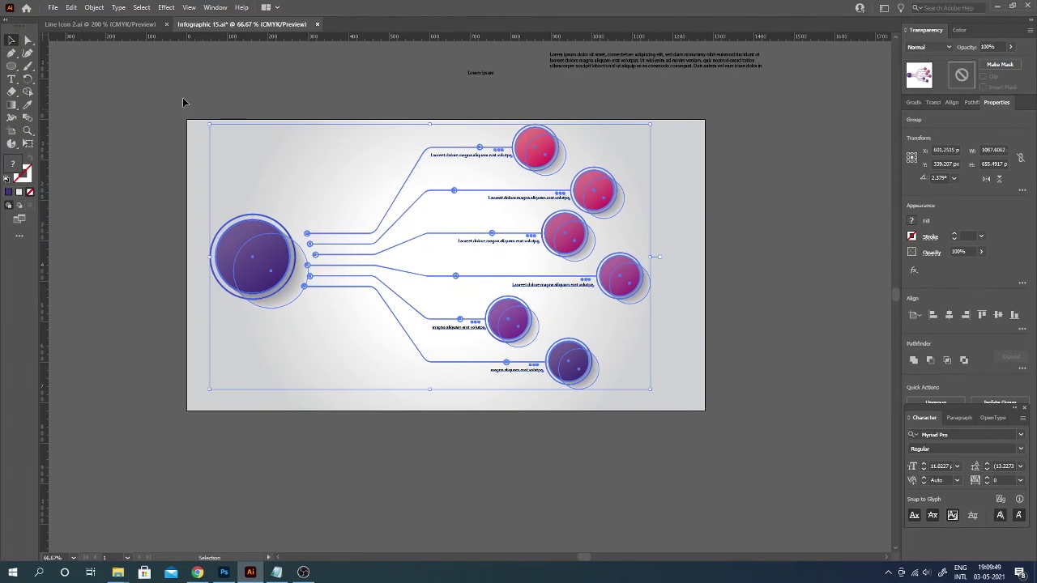
pyautogui.click(933, 314)
pyautogui.click(981, 314)
pyautogui.click(755, 323)
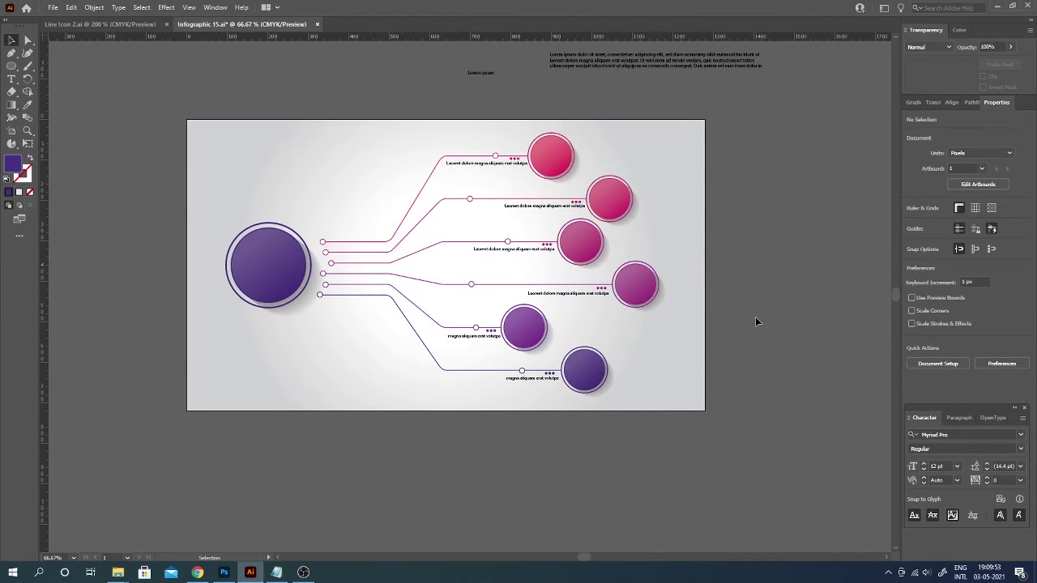
# Set the top branch caption's text size to 11 pt
pyautogui.hotkey('ctrl', '+')
pyautogui.hotkey('ctrl', '+')
pyautogui.scroll(3, 606, 418)
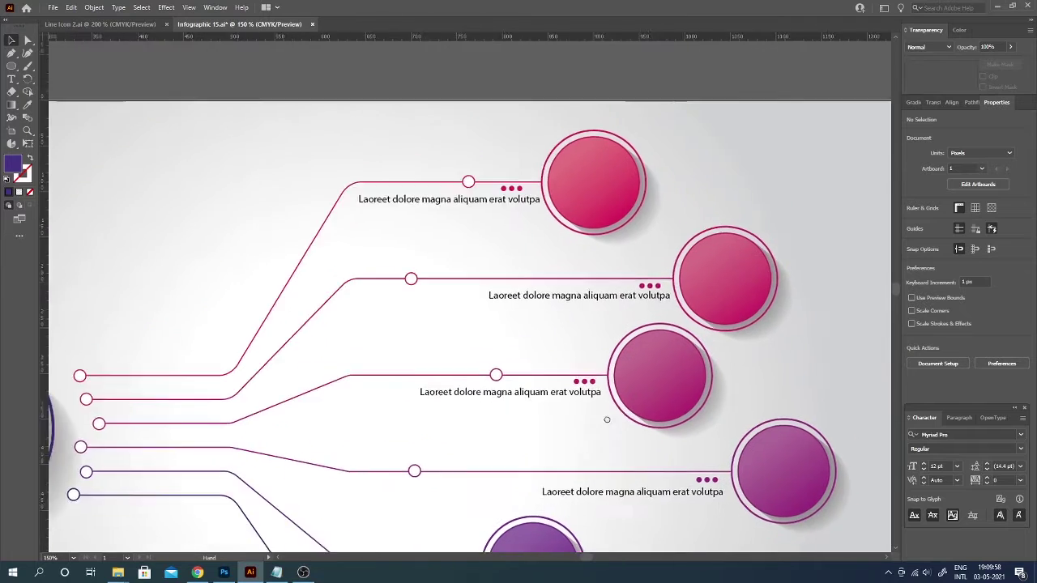
pyautogui.click(421, 156)
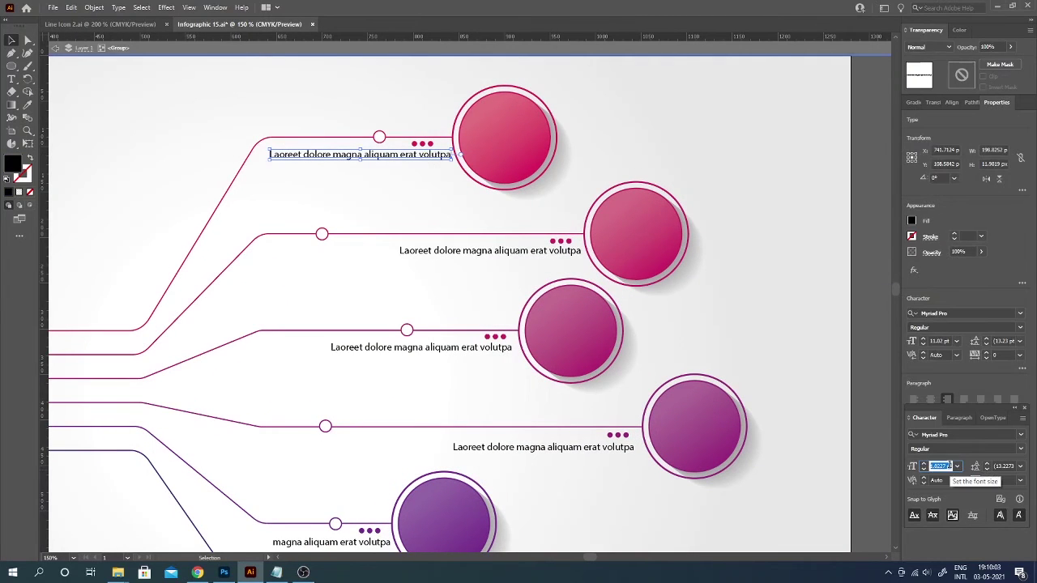
pyautogui.write('12')
pyautogui.press('Return')
pyautogui.write('1')
pyautogui.press('Return')
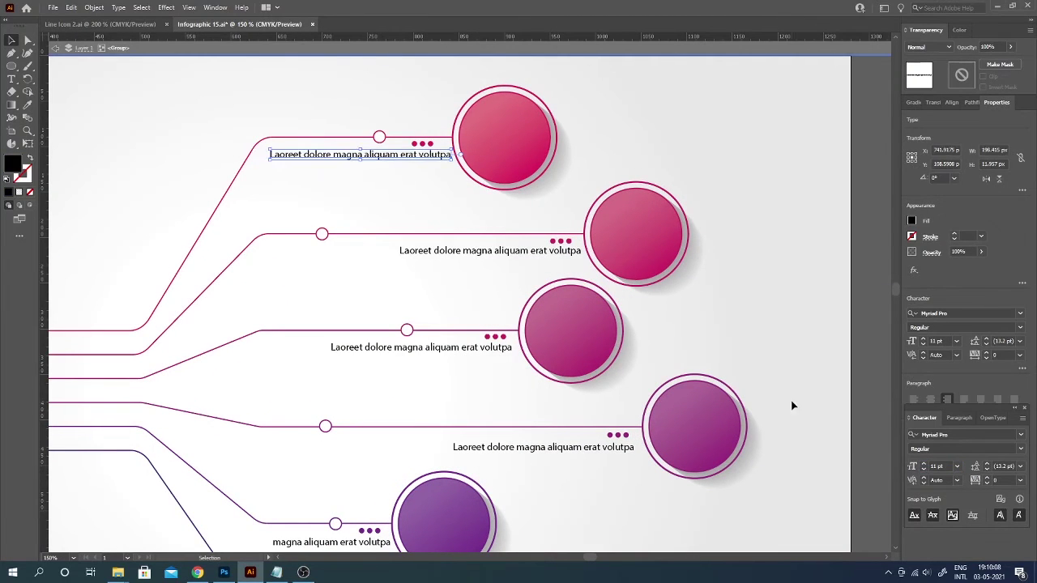
# Match the second and third captions to the top caption's style with the Eyedropper
pyautogui.doubleClick(495, 250)
pyautogui.click(434, 290)
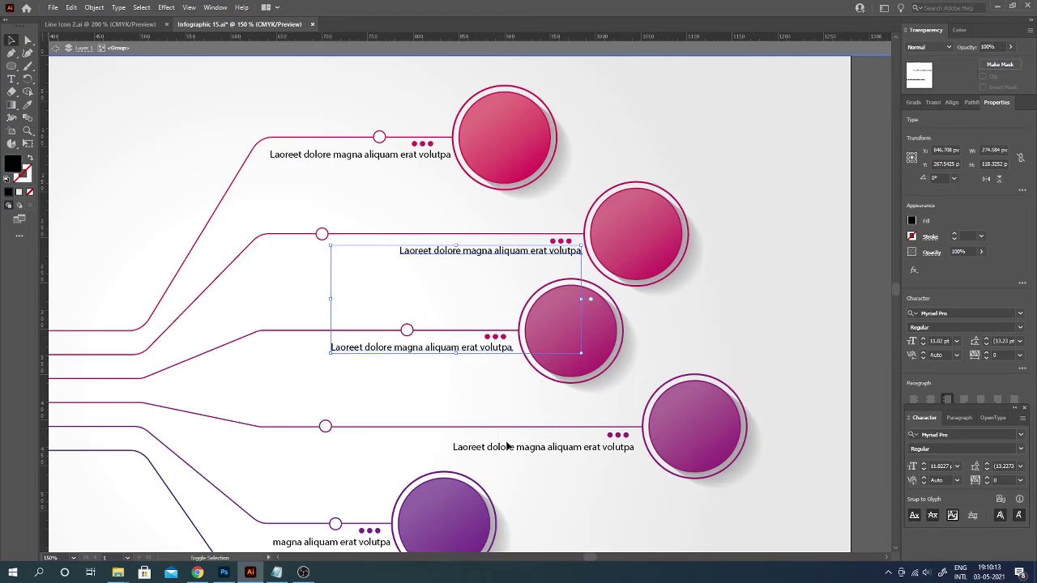
pyautogui.click(481, 421)
pyautogui.moveTo(393, 423); pyautogui.dragTo(436, 501)
pyautogui.press('i')
pyautogui.click(344, 231)
pyautogui.click(505, 117)
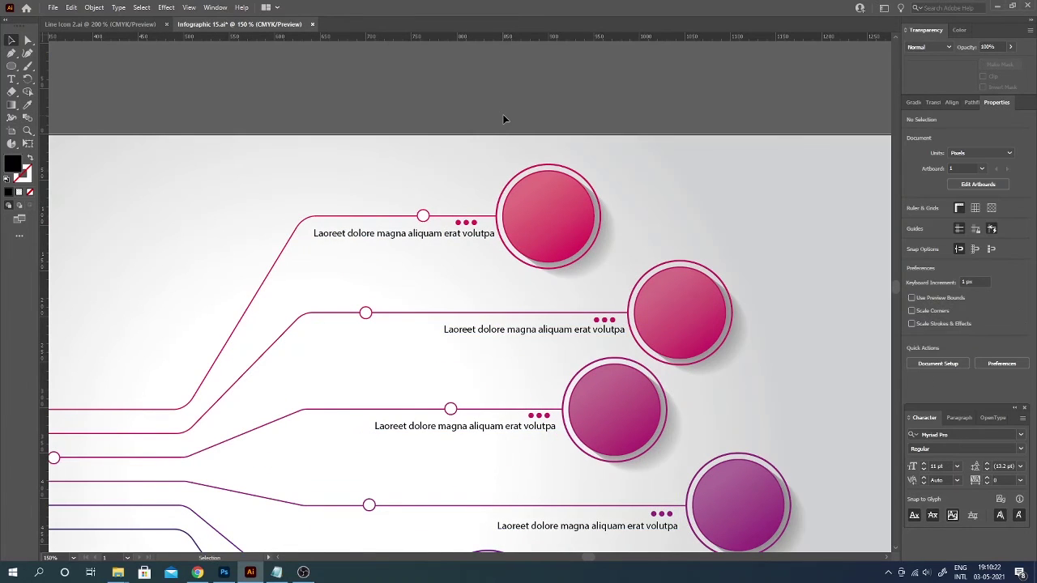
pyautogui.hotkey('ctrl', '-')
pyautogui.hotkey('ctrl', '-')
# Set the heading beside the top circle to 14 pt Acumin Variable Concept ExtraCondensed Semibold
pyautogui.moveTo(442, 177); pyautogui.dragTo(442, 179)
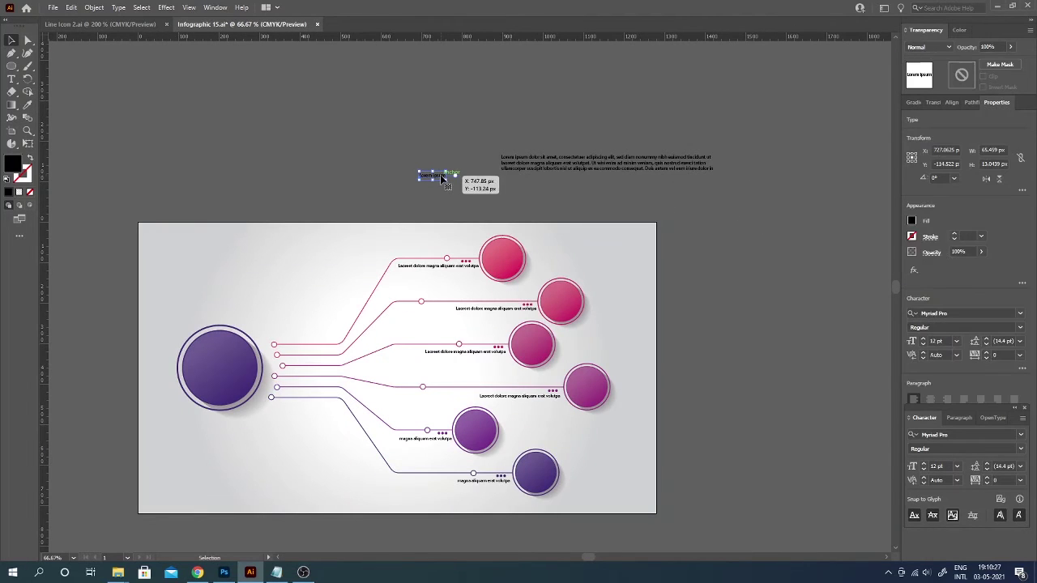
pyautogui.hotkey('ctrl', '+')
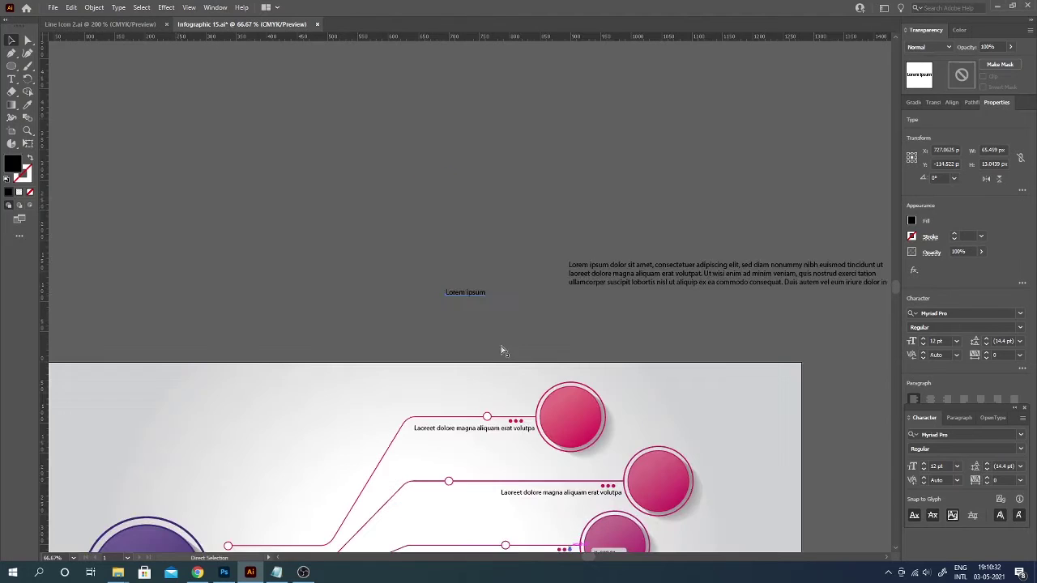
pyautogui.hotkey('ctrl', '+')
pyautogui.scroll(-3, 405, 188)
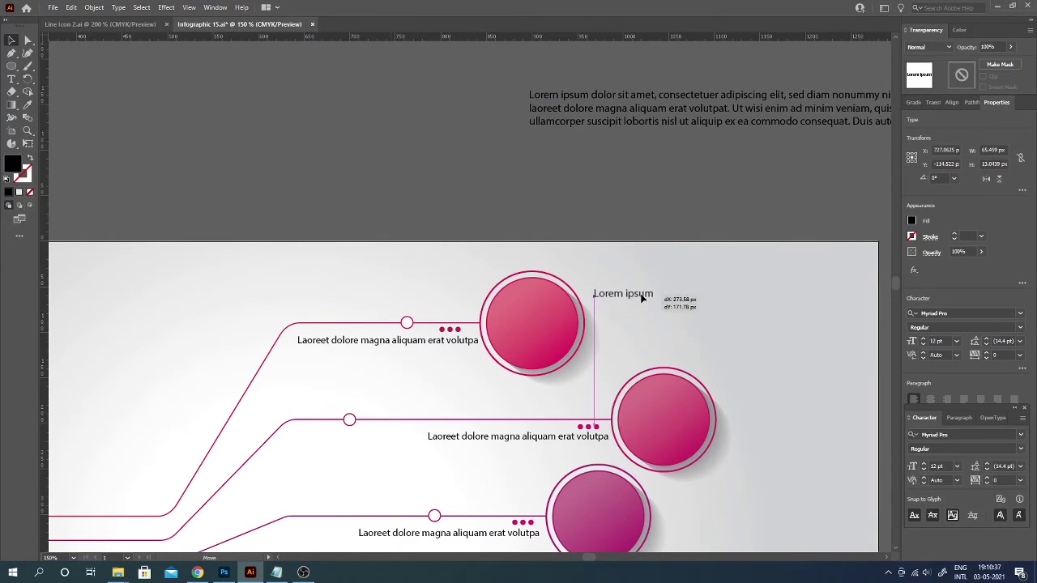
pyautogui.click(956, 468)
pyautogui.click(972, 373)
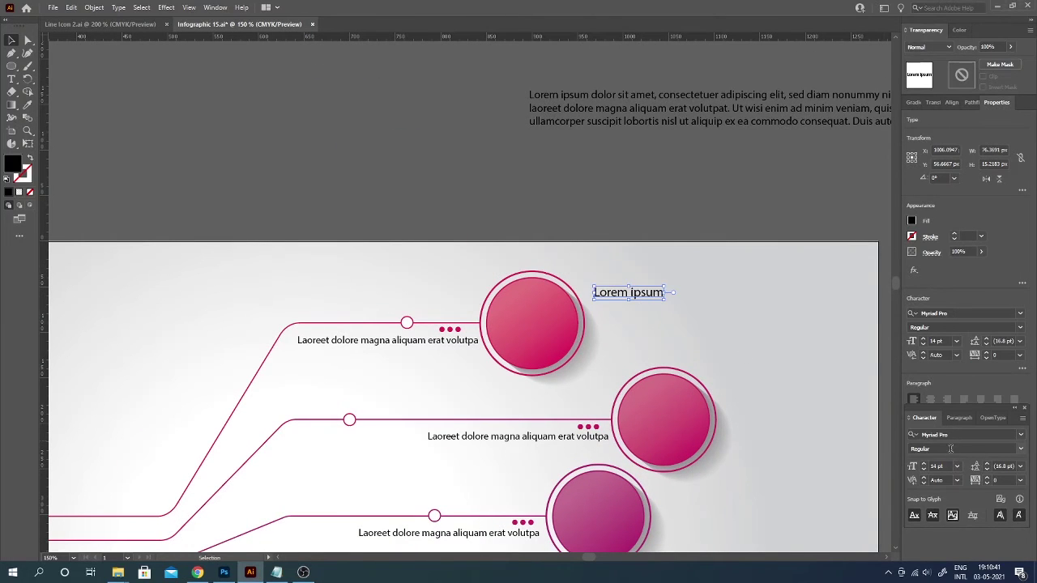
pyautogui.click(959, 435)
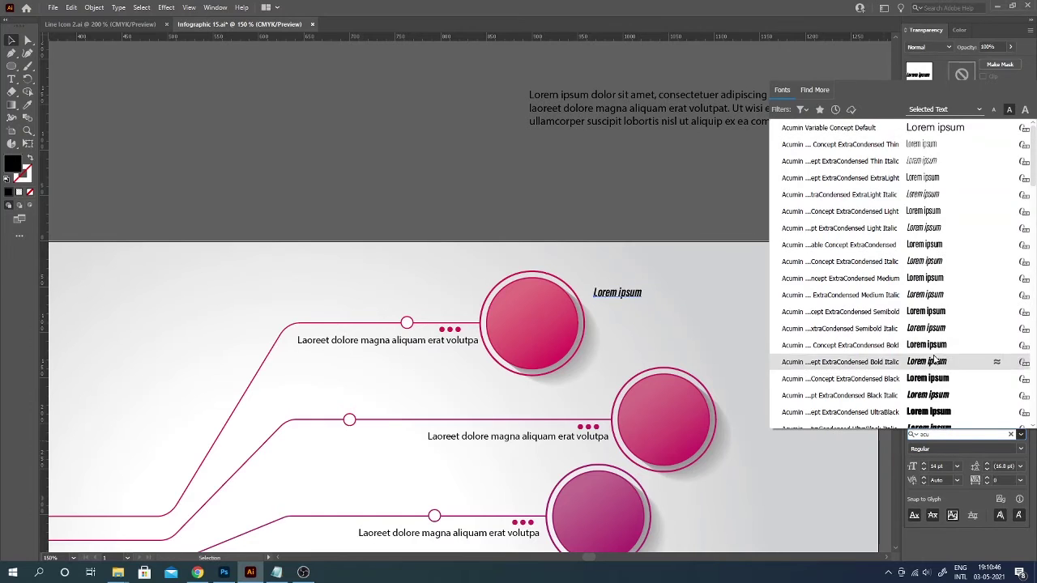
pyautogui.click(913, 313)
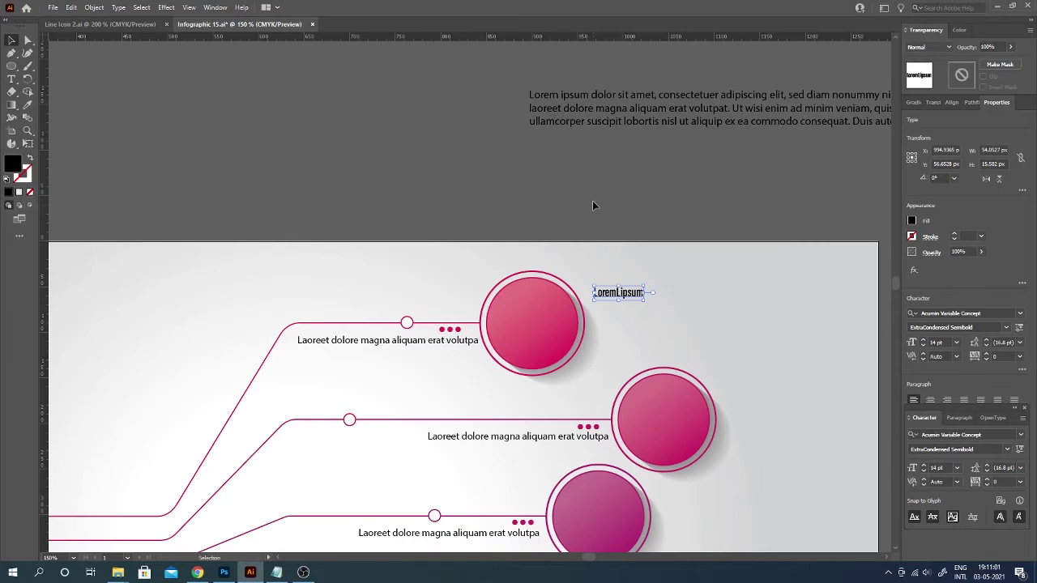
# Highlight and copy lines from the body paragraph text
pyautogui.scroll(-2, 586, 305)
pyautogui.hscroll(3, 586, 305)
pyautogui.click(476, 291)
pyautogui.click(488, 78)
pyautogui.doubleClick(491, 75)
pyautogui.moveTo(493, 75); pyautogui.dragTo(761, 72)
pyautogui.moveTo(907, 81); pyautogui.dragTo(358, 75)
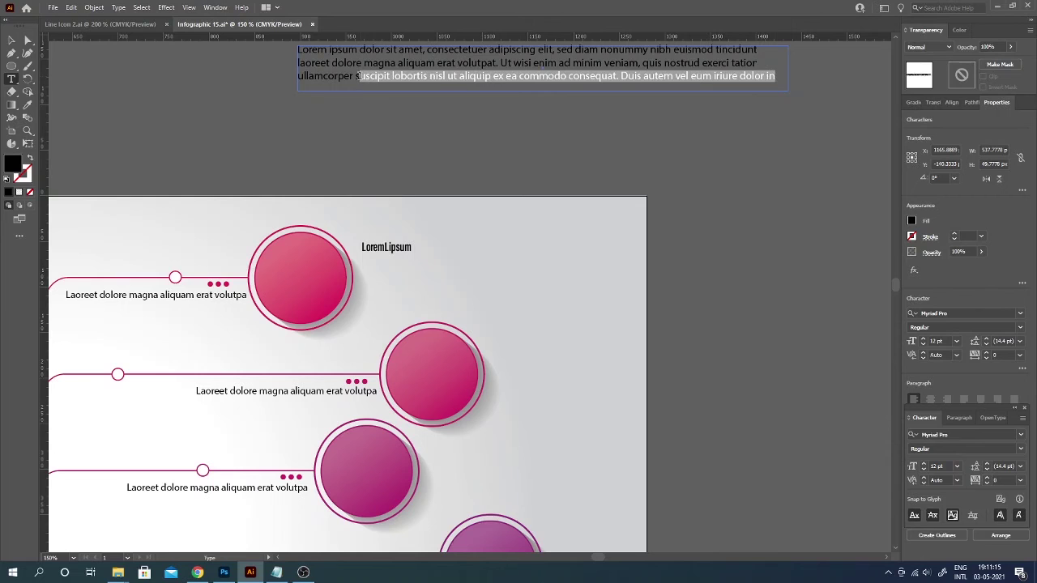
pyautogui.click(11, 41)
# Paste the paragraph into a text box under the heading at 11 pt size and 11 pt leading
pyautogui.scroll(-2, 710, 301)
pyautogui.click(417, 182)
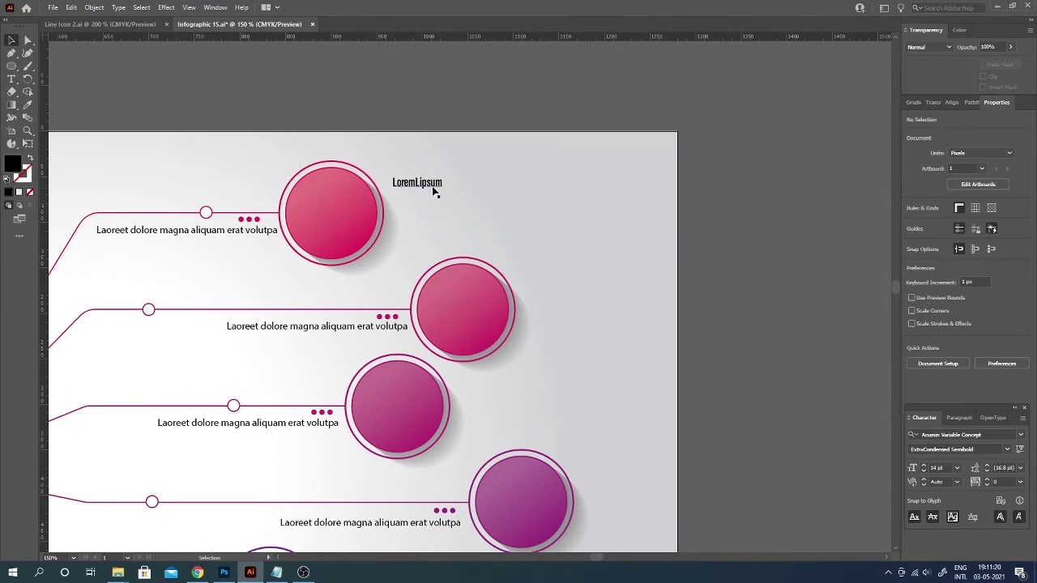
pyautogui.moveTo(529, 251); pyautogui.dragTo(528, 249)
pyautogui.write('uscipit lobortis nisl ut aliquip ex ea commodo consequat. Duis autem vel eum iriure dolor in')
pyautogui.hotkey('ctrl', 'a')
pyautogui.click(957, 465)
pyautogui.click(976, 349)
pyautogui.click(1020, 466)
pyautogui.click(1009, 349)
pyautogui.click(12, 40)
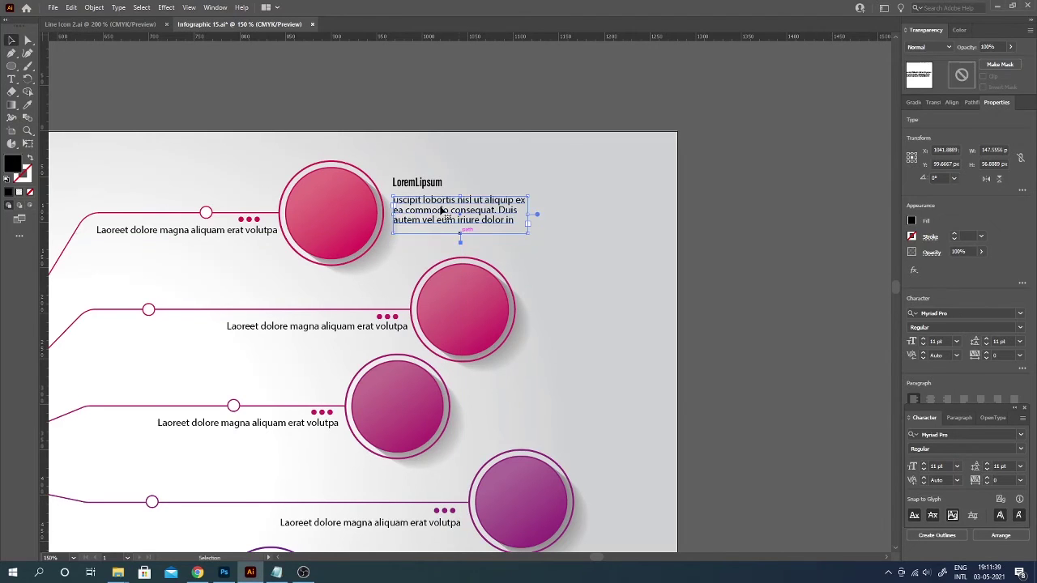
# Enlarge the heading to 18 pt, position it with the paragraph, and duplicate the block toward the second circle
pyautogui.click(417, 183)
pyautogui.click(956, 467)
pyautogui.click(968, 386)
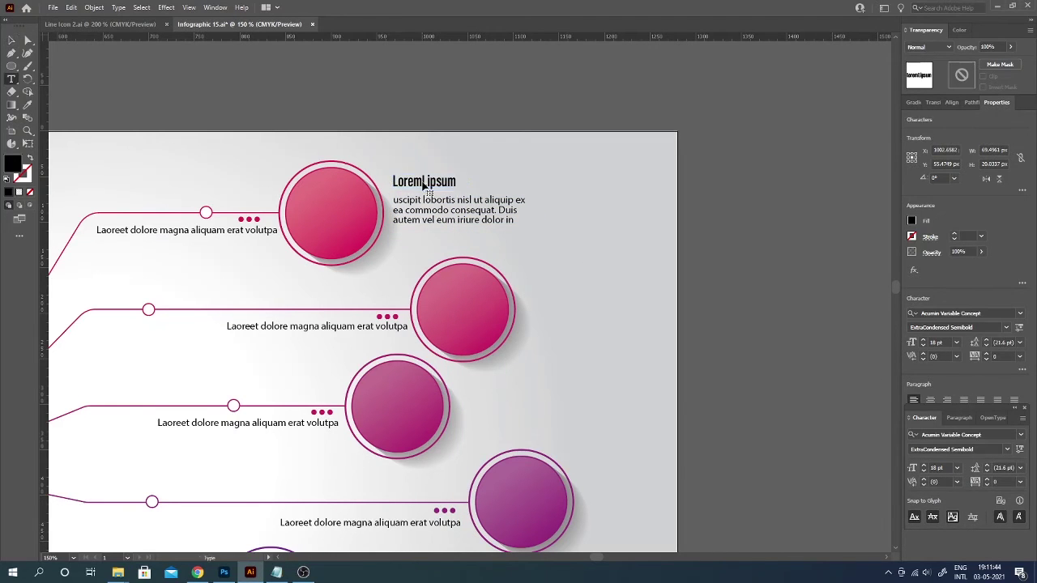
pyautogui.keyDown('shift'); pyautogui.click(486, 212); pyautogui.keyUp('shift')
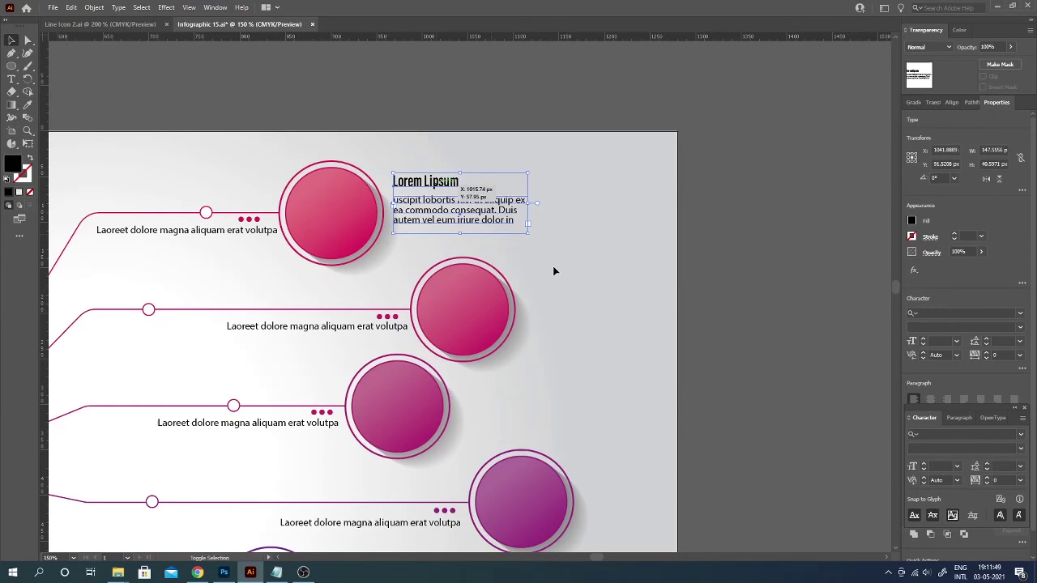
pyautogui.click(951, 102)
pyautogui.click(567, 243)
pyautogui.click(425, 185)
pyautogui.keyDown('shift'); pyautogui.click(478, 212); pyautogui.keyUp('shift')
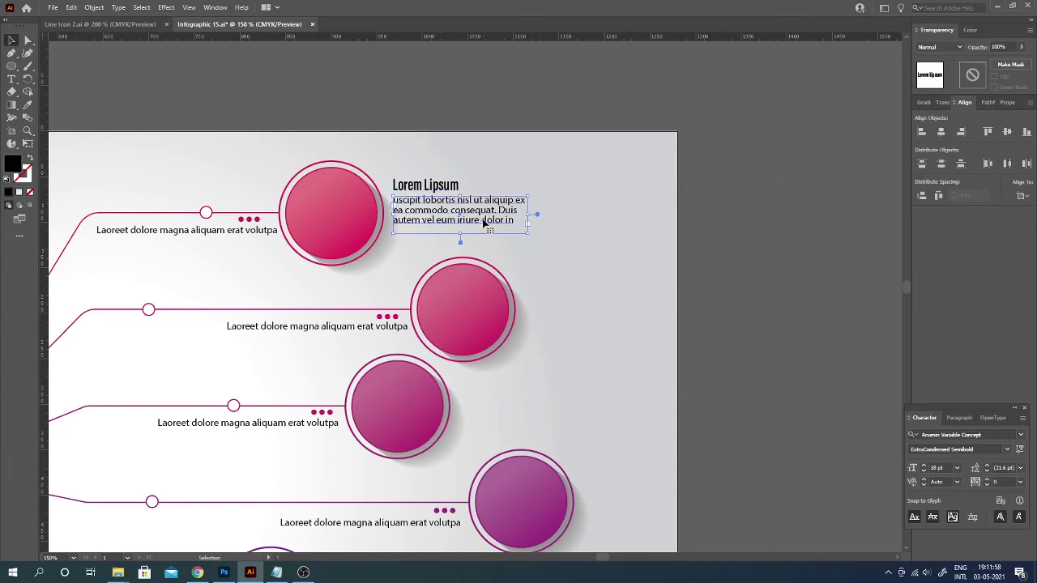
pyautogui.moveTo(449, 192); pyautogui.dragTo(456, 201)
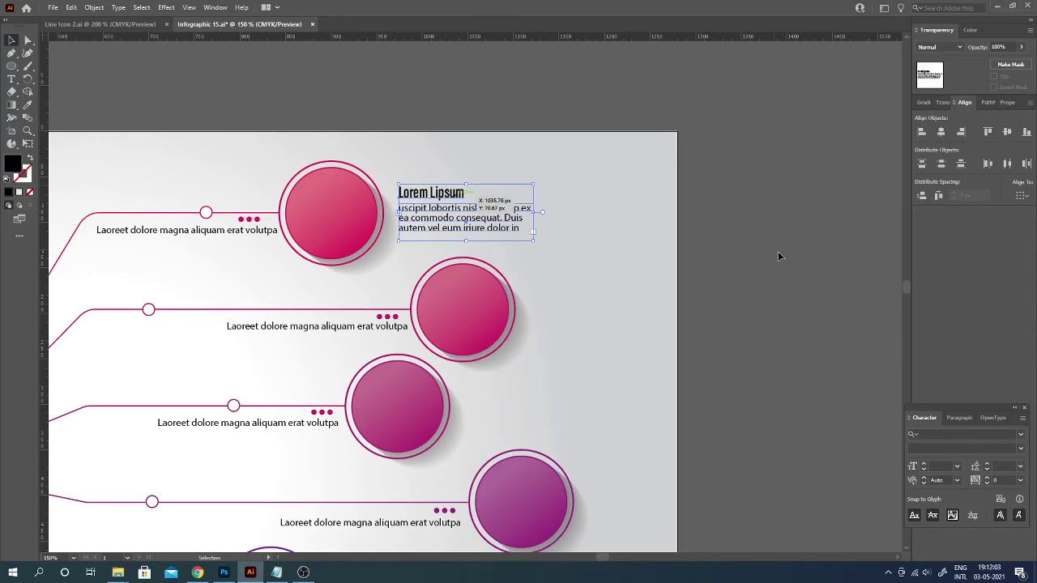
pyautogui.scroll(-1, 777, 251)
pyautogui.moveTo(379, 176); pyautogui.dragTo(514, 277)
# Duplicate the heading-and-paragraph block beside each lower circle, including the fourth
pyautogui.scroll(-2, 745, 261)
pyautogui.moveTo(589, 200)
pyautogui.mouseDown()
pyautogui.moveTo(553, 273)
pyautogui.moveTo(529, 291)
pyautogui.mouseUp()
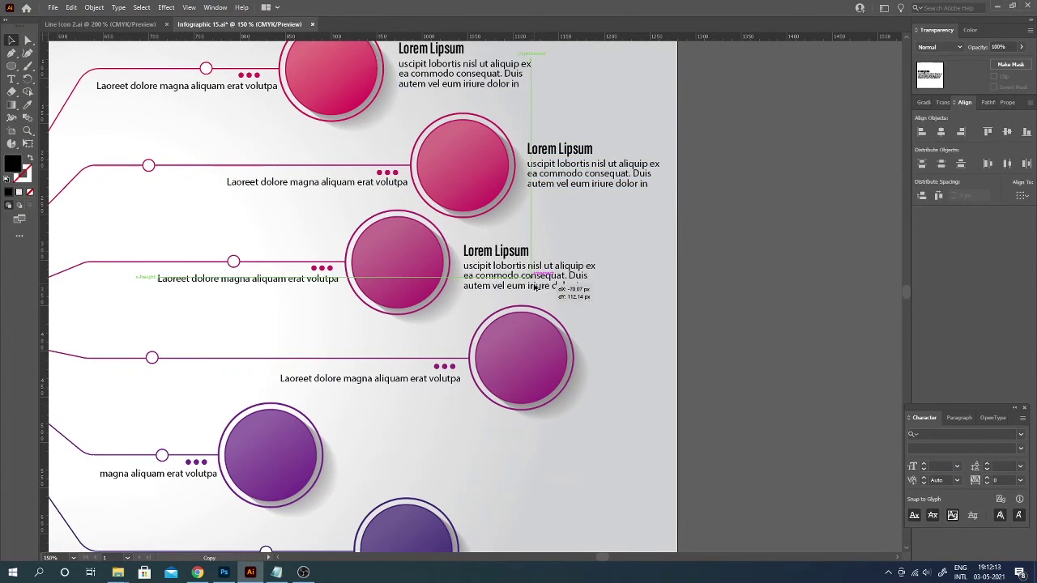
pyautogui.scroll(-3, 529, 291)
pyautogui.hscroll(-2, 529, 290)
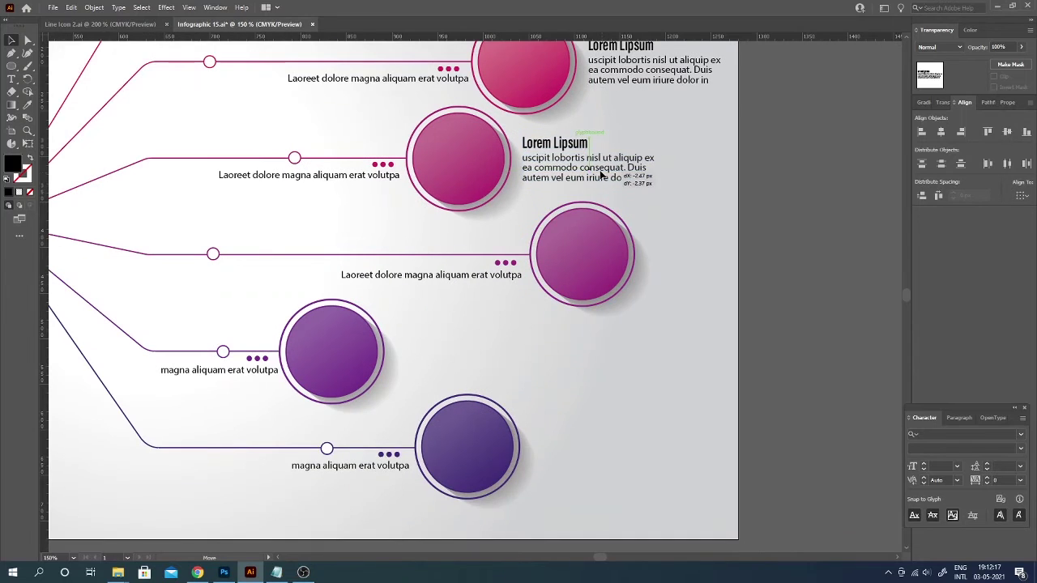
pyautogui.moveTo(604, 178); pyautogui.dragTo(481, 371)
pyautogui.scroll(-3, 569, 217)
pyautogui.hscroll(-1, 568, 217)
pyautogui.moveTo(568, 216); pyautogui.dragTo(702, 308)
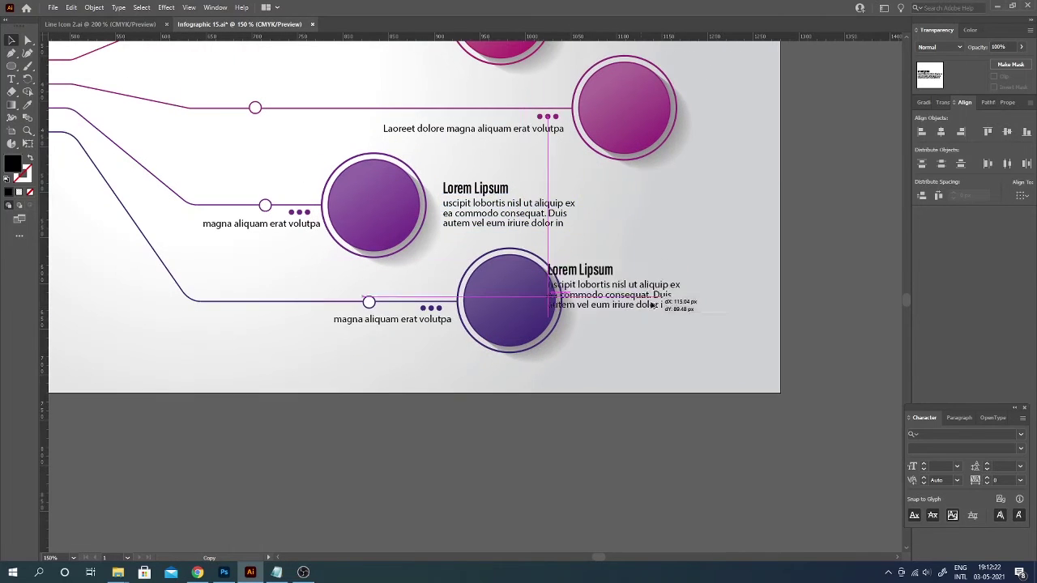
pyautogui.scroll(3, 664, 401)
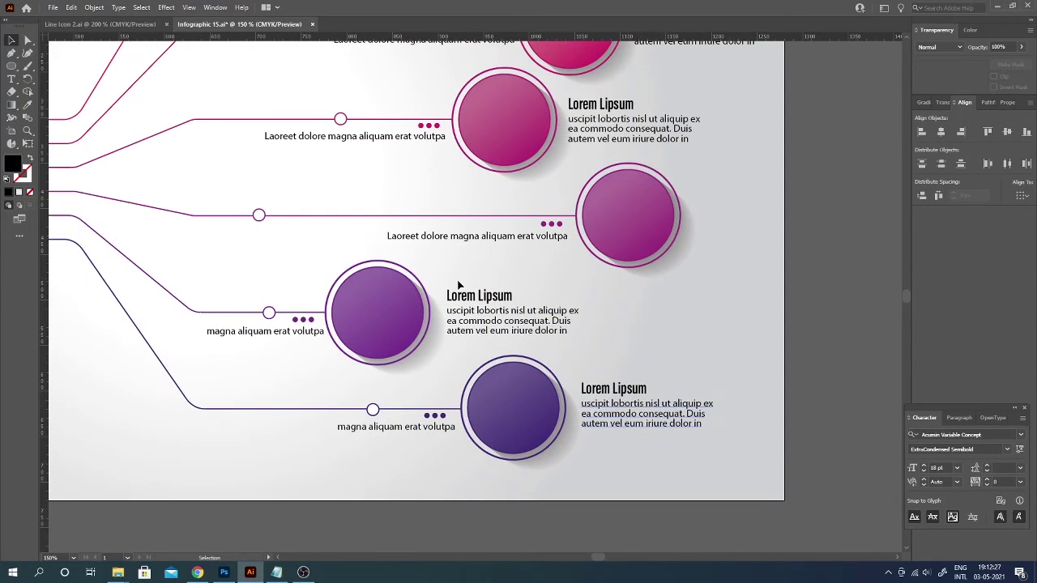
pyautogui.moveTo(458, 283); pyautogui.dragTo(502, 177)
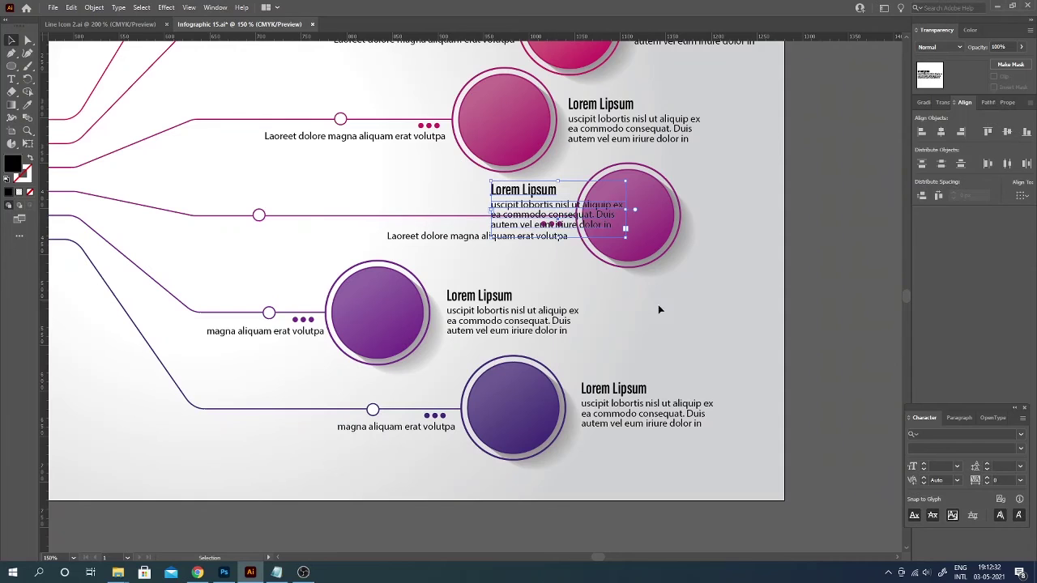
# Right-align the fourth circle's block, move it left, and stretch its body text onto one line
pyautogui.click(958, 417)
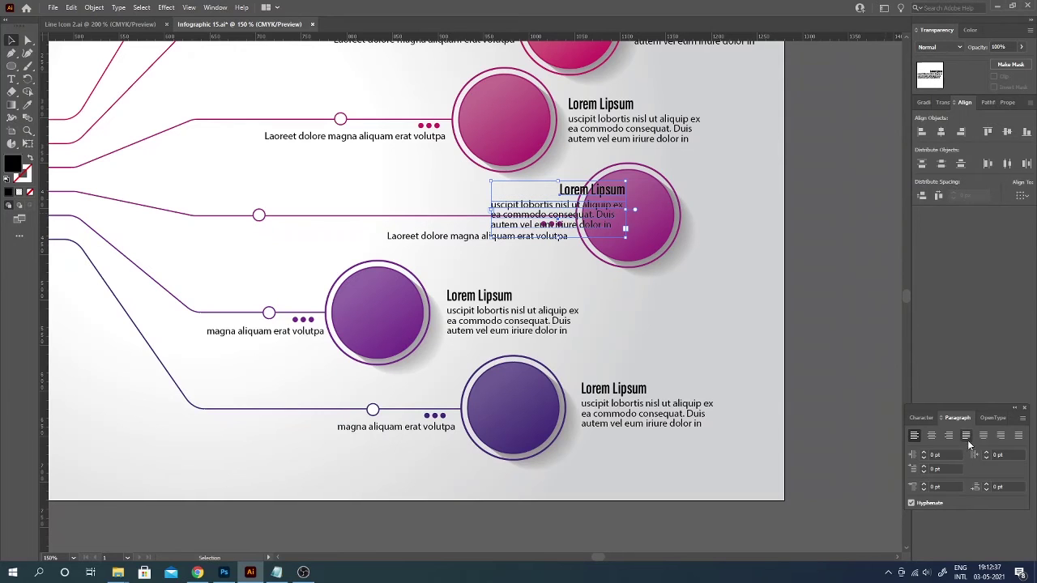
pyautogui.click(949, 436)
pyautogui.moveTo(565, 221); pyautogui.dragTo(511, 213)
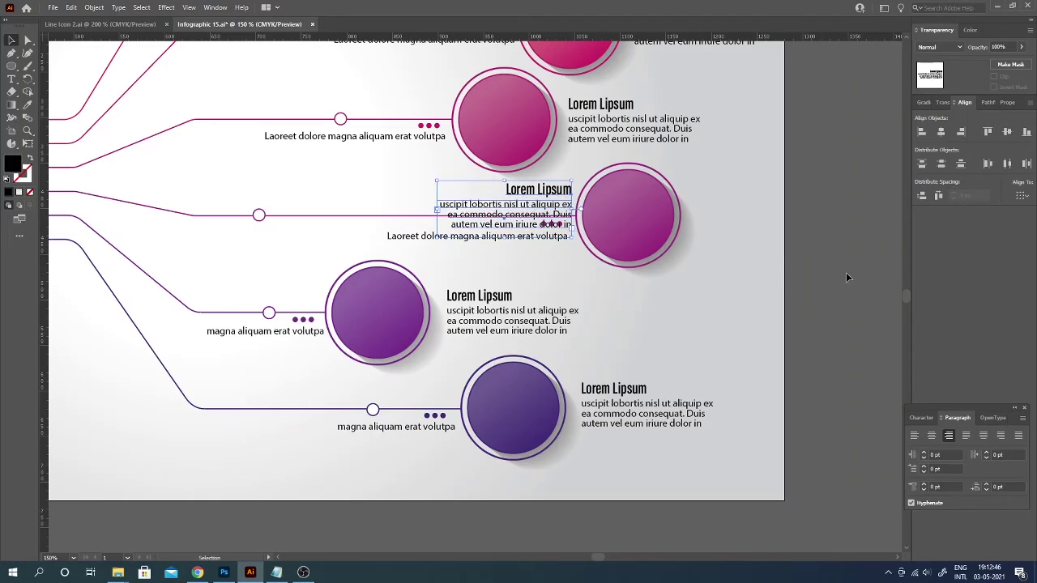
pyautogui.moveTo(438, 207)
pyautogui.mouseDown()
pyautogui.moveTo(192, 213)
pyautogui.moveTo(230, 217)
pyautogui.mouseUp()
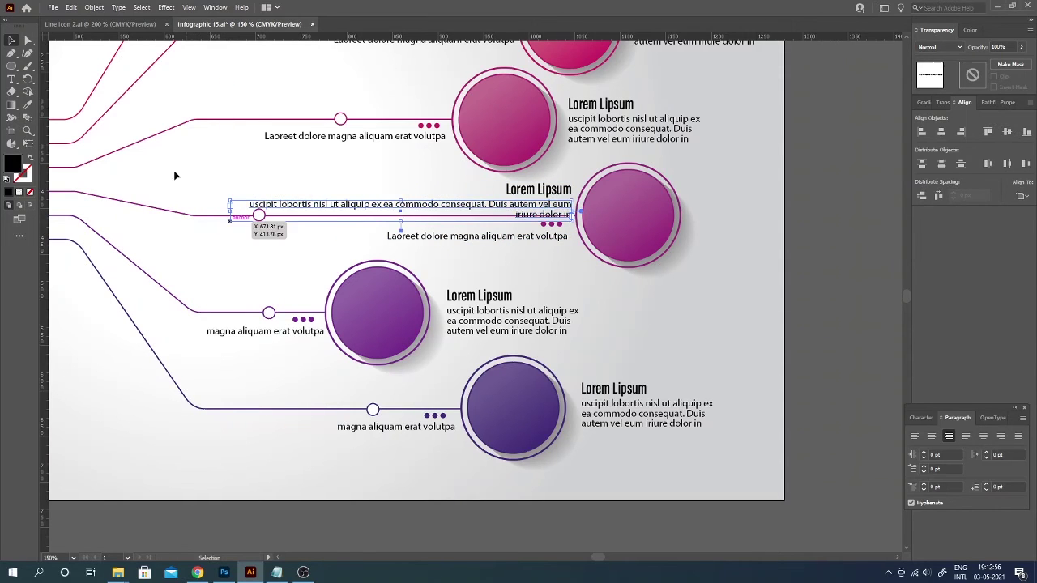
pyautogui.click(560, 220)
pyautogui.press('Up')
pyautogui.press('Up')
pyautogui.press('Up')
pyautogui.click(232, 202)
pyautogui.moveTo(231, 209); pyautogui.dragTo(186, 207)
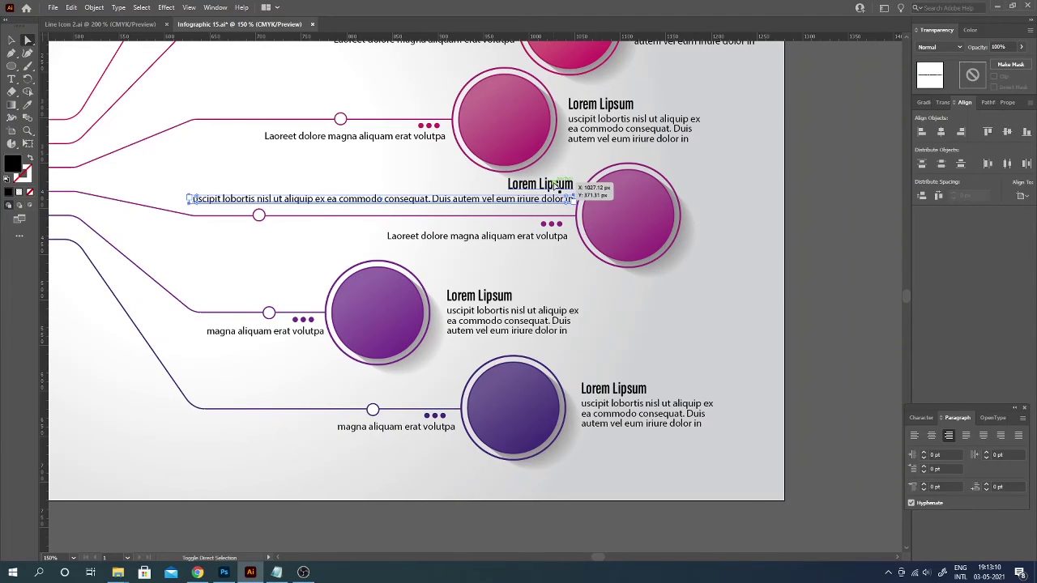
pyautogui.click(11, 38)
pyautogui.press('Down')
pyautogui.press('Down')
pyautogui.press('Down')
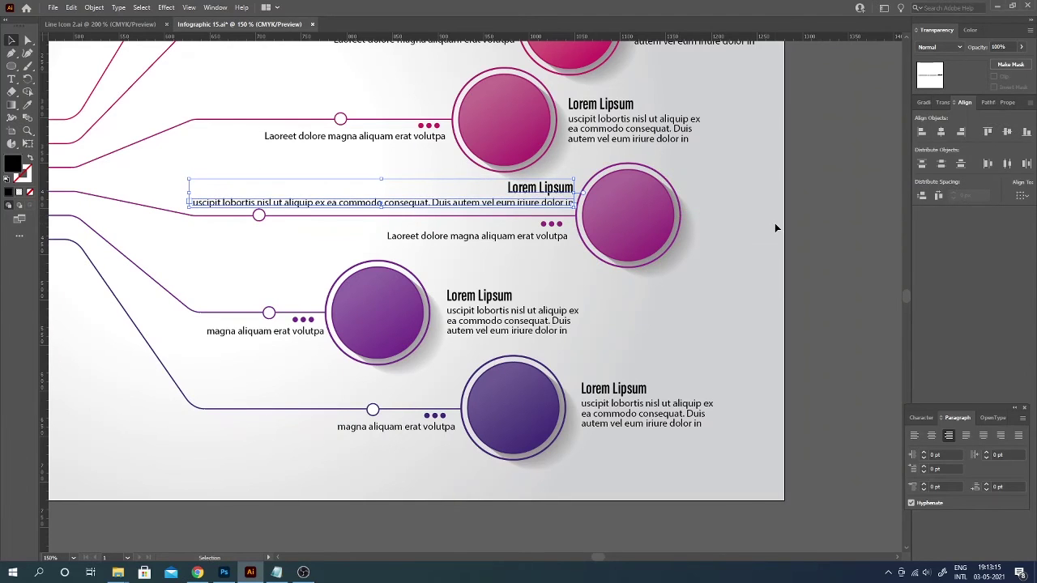
pyautogui.click(776, 223)
# Eyedropper the connector-line colours onto the upper Lorem Lipsum headings
pyautogui.scroll(5, 473, 300)
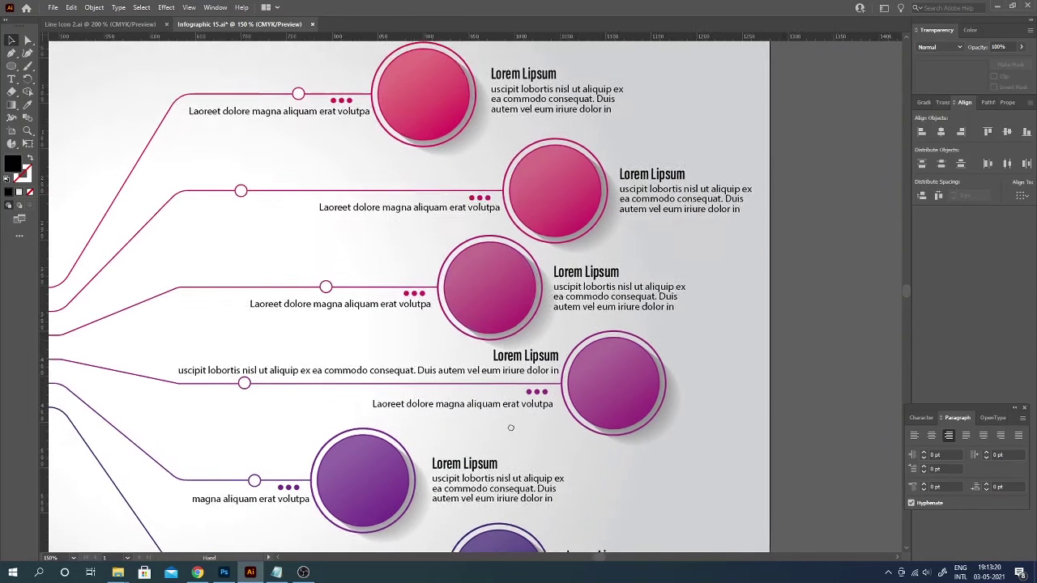
pyautogui.click(551, 146)
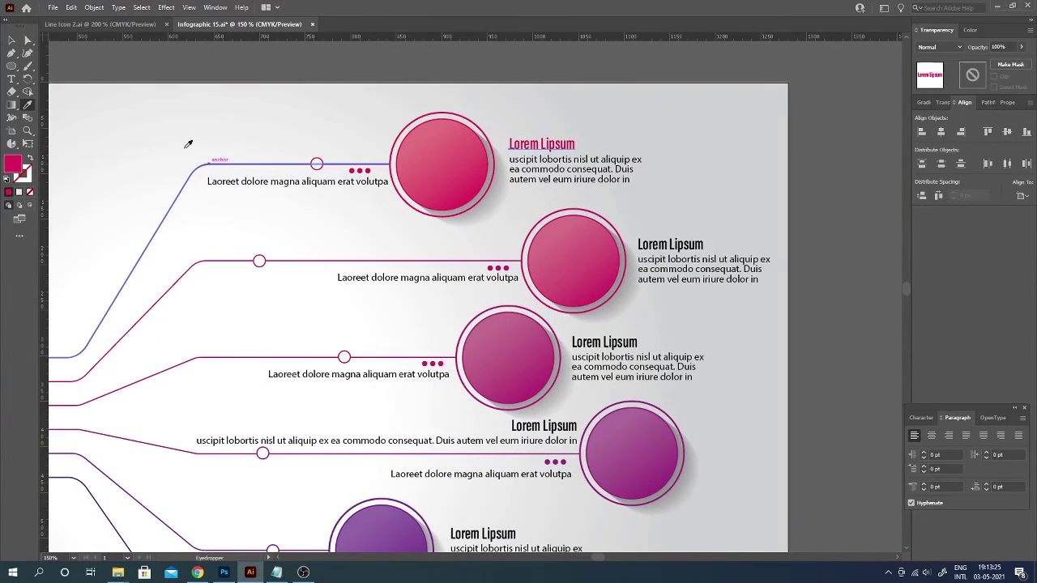
pyautogui.click(207, 256)
pyautogui.keyDown('ctrl'); pyautogui.click(575, 341); pyautogui.keyUp('ctrl')
pyautogui.keyDown('ctrl'); pyautogui.keyDown('shift'); pyautogui.click(268, 356); pyautogui.keyUp('shift'); pyautogui.keyUp('ctrl')
pyautogui.click(268, 353)
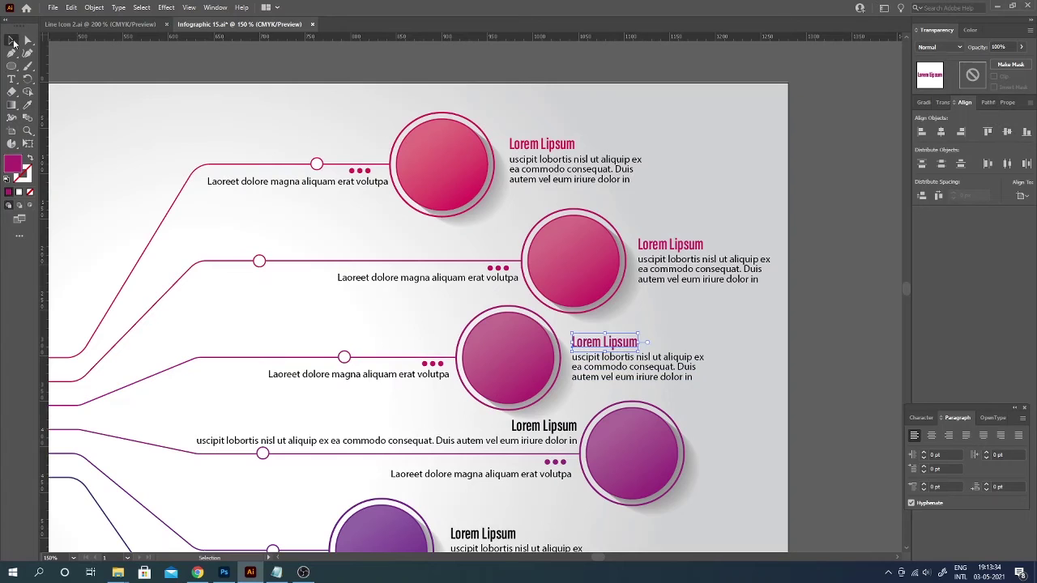
pyautogui.keyDown('ctrl'); pyautogui.click(543, 426); pyautogui.keyUp('ctrl')
pyautogui.keyDown('ctrl'); pyautogui.keyDown('shift'); pyautogui.click(182, 444); pyautogui.keyUp('shift'); pyautogui.keyUp('ctrl')
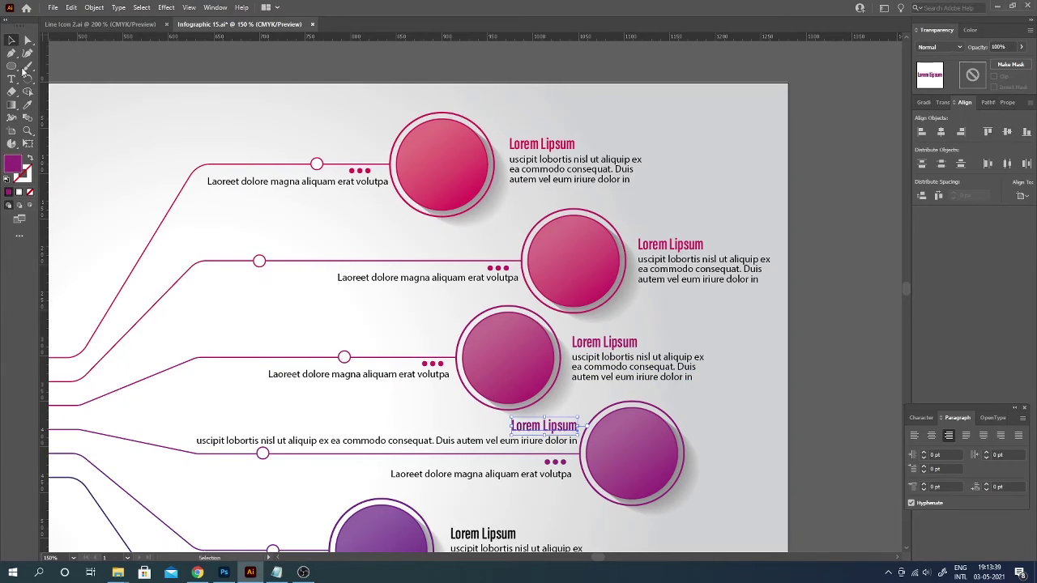
# Give the fifth and sixth headings their lines' purple and dark purple
pyautogui.scroll(-1, 182, 454)
pyautogui.keyDown('ctrl'); pyautogui.click(481, 481); pyautogui.keyUp('ctrl')
pyautogui.keyDown('ctrl'); pyautogui.keyDown('shift'); pyautogui.click(184, 482); pyautogui.keyUp('shift'); pyautogui.keyUp('ctrl')
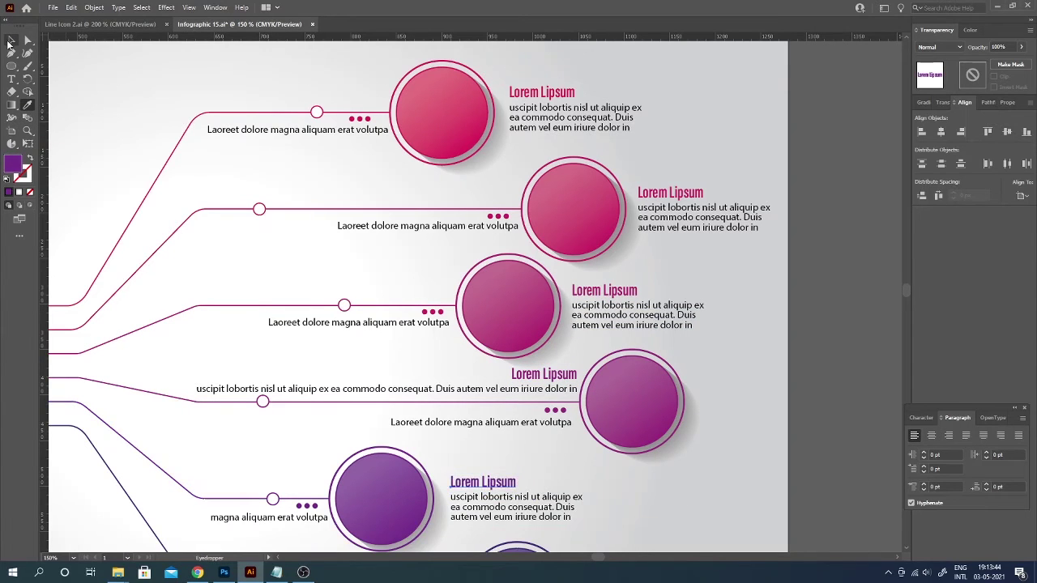
pyautogui.scroll(-2, 405, 388)
pyautogui.keyDown('ctrl'); pyautogui.click(617, 458); pyautogui.keyUp('ctrl')
pyautogui.click(220, 476)
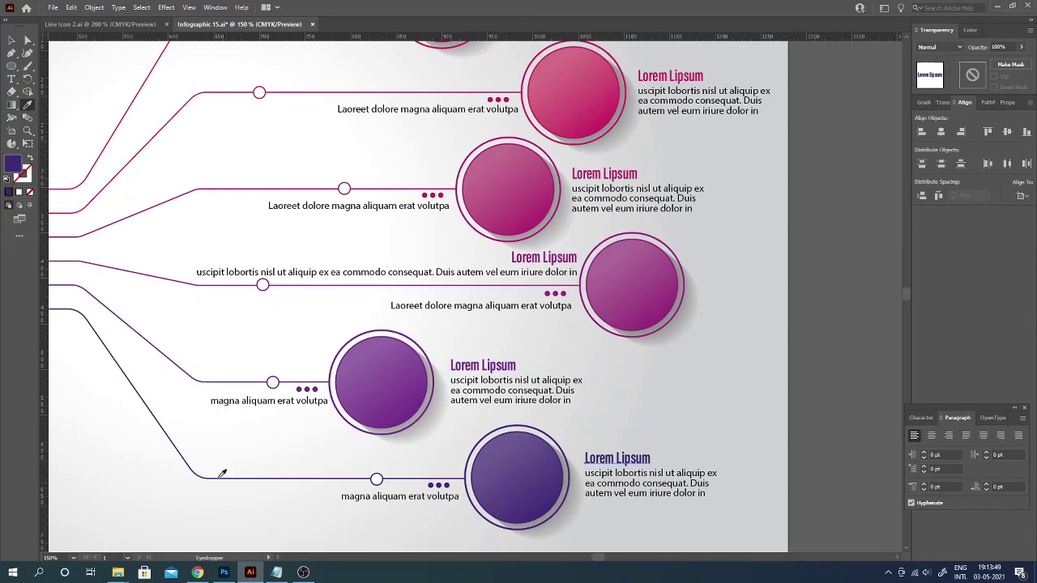
pyautogui.click(780, 408)
pyautogui.scroll(-1, 780, 407)
pyautogui.scroll(-1, 567, 389)
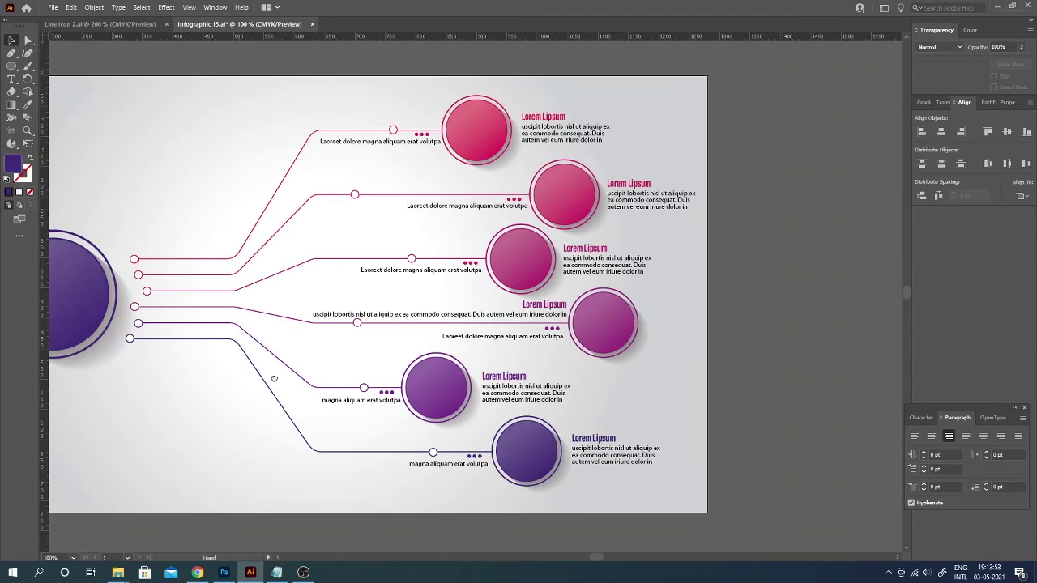
pyautogui.scroll(-1, 421, 395)
# Place the piggy-bank icon from Line Icon 2.ai on the top pink circle with a white stroke
pyautogui.click(99, 24)
pyautogui.click(409, 298)
pyautogui.hotkey('ctrl', 'Tab')
pyautogui.click(636, 170)
pyautogui.doubleClick(639, 172)
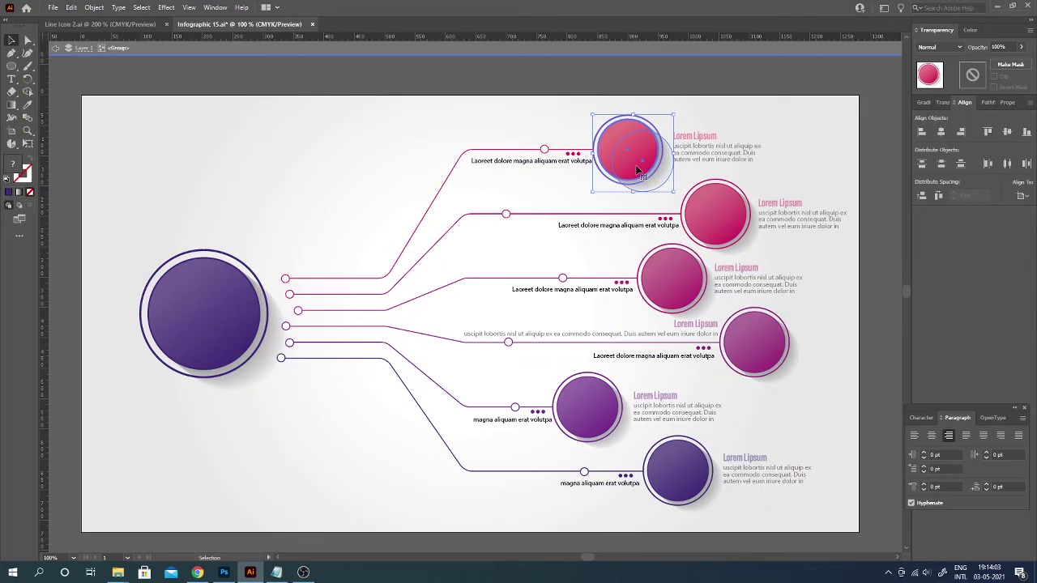
pyautogui.hotkey('ctrl', 'v')
pyautogui.moveTo(487, 301); pyautogui.dragTo(642, 154)
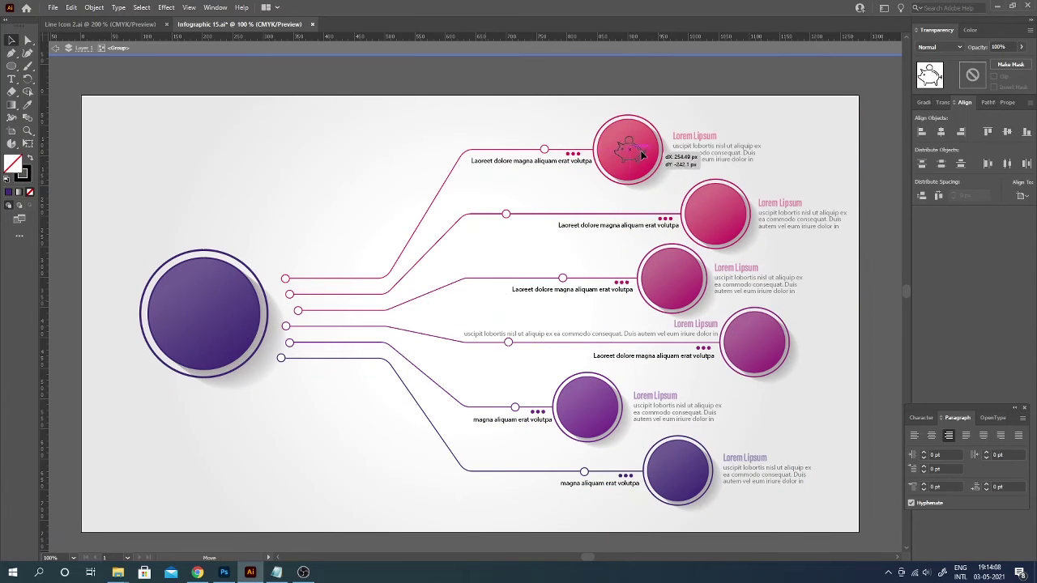
pyautogui.doubleClick(22, 175)
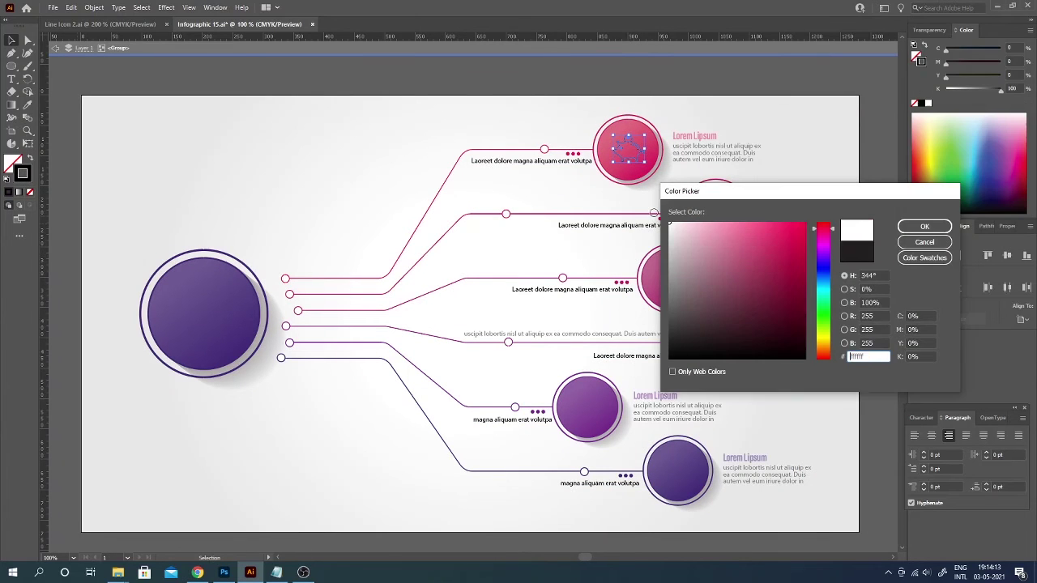
pyautogui.click(859, 202)
# Copy the credit-card icon from the line-icon document back into the infographic
pyautogui.scroll(2, 751, 156)
pyautogui.hscroll(2, 751, 156)
pyautogui.click(100, 23)
pyautogui.click(474, 301)
pyautogui.click(239, 24)
# Paste the credit-card icon onto the second circle and set its stroke to white
pyautogui.click(647, 293)
pyautogui.hotkey('ctrl', 'v')
pyautogui.moveTo(485, 310); pyautogui.dragTo(652, 296)
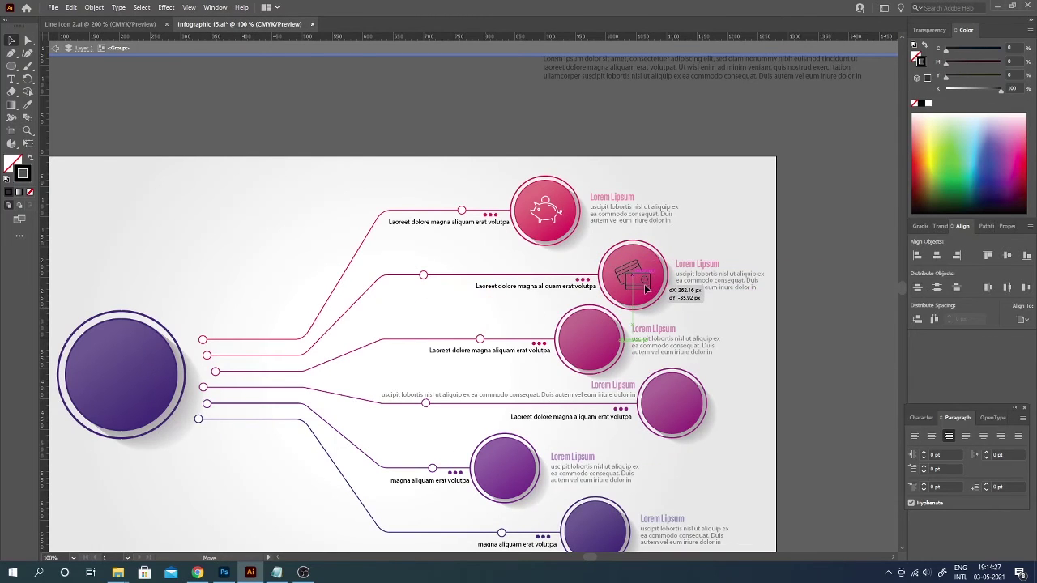
pyautogui.moveTo(652, 296); pyautogui.dragTo(653, 293)
pyautogui.doubleClick(22, 174)
pyautogui.click(859, 228)
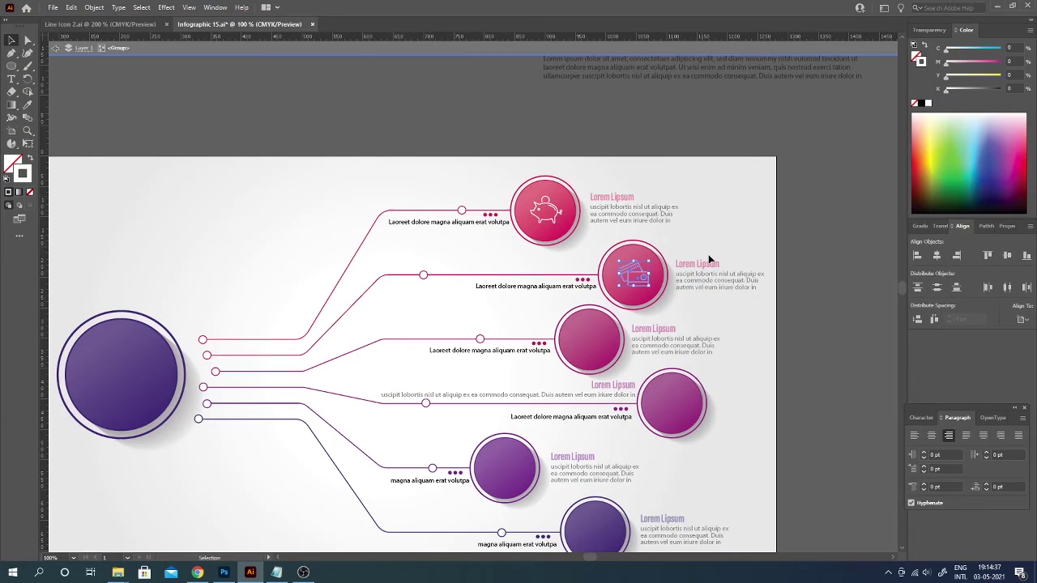
pyautogui.scroll(-3, 710, 262)
pyautogui.scroll(1, 677, 269)
# Place the wallet icon on the third circle with the same white stroke
pyautogui.click(102, 24)
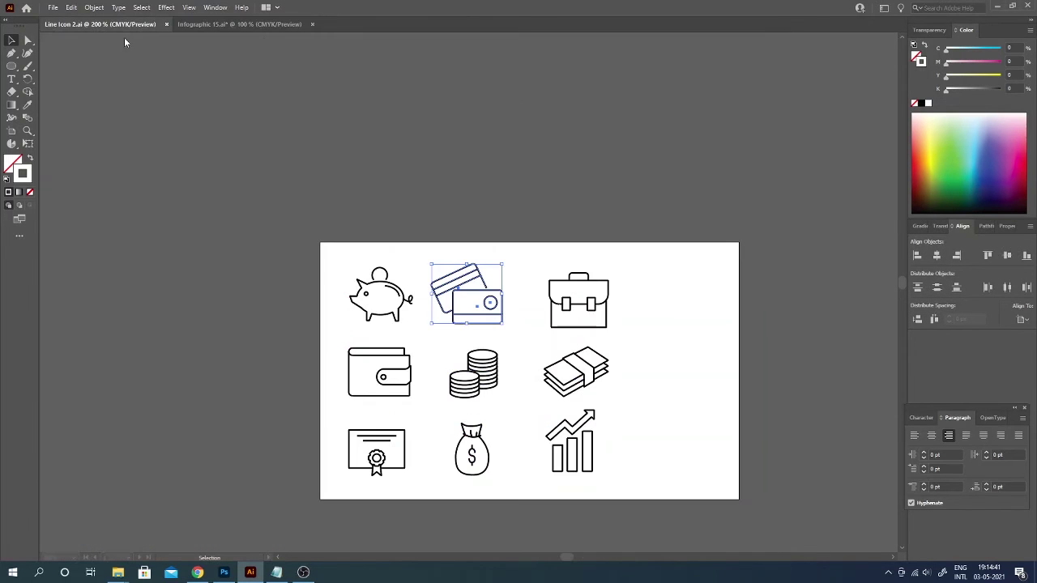
pyautogui.click(379, 371)
pyautogui.click(235, 24)
pyautogui.hotkey('ctrl', 'v')
pyautogui.moveTo(437, 298); pyautogui.dragTo(605, 294)
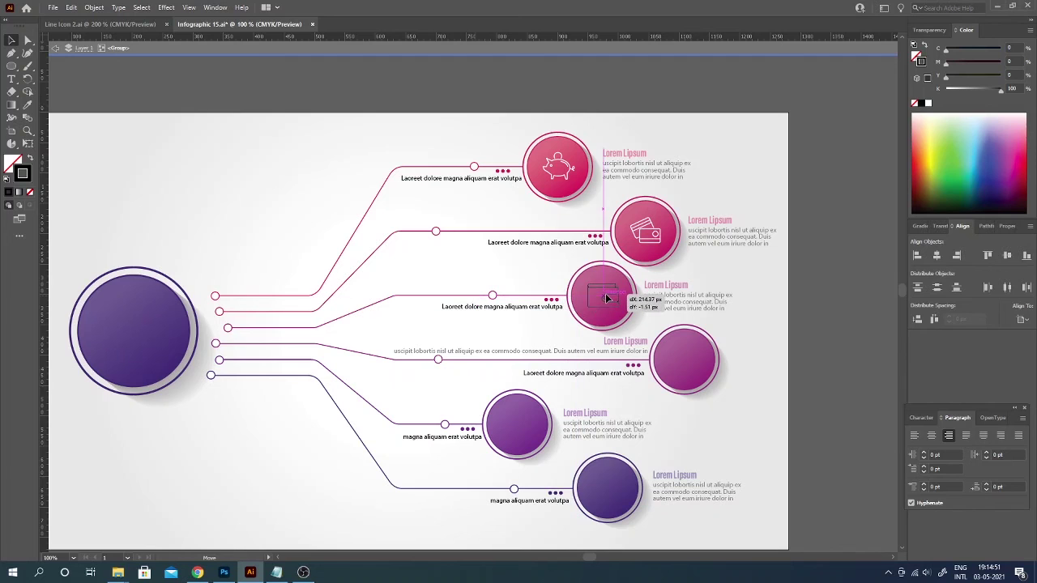
pyautogui.click(638, 232)
pyautogui.click(23, 38)
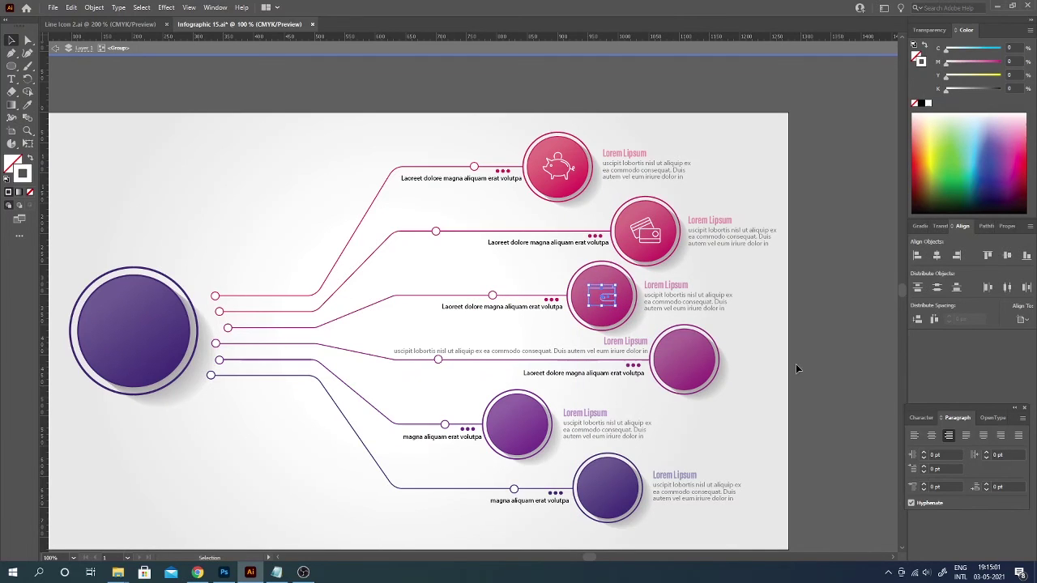
# Bring the coins icon onto the fourth circle with a white stroke
pyautogui.hotkey('ctrl', 'Tab')
pyautogui.moveTo(470, 395)
pyautogui.mouseDown()
pyautogui.moveTo(472, 306)
pyautogui.moveTo(682, 366)
pyautogui.mouseUp()
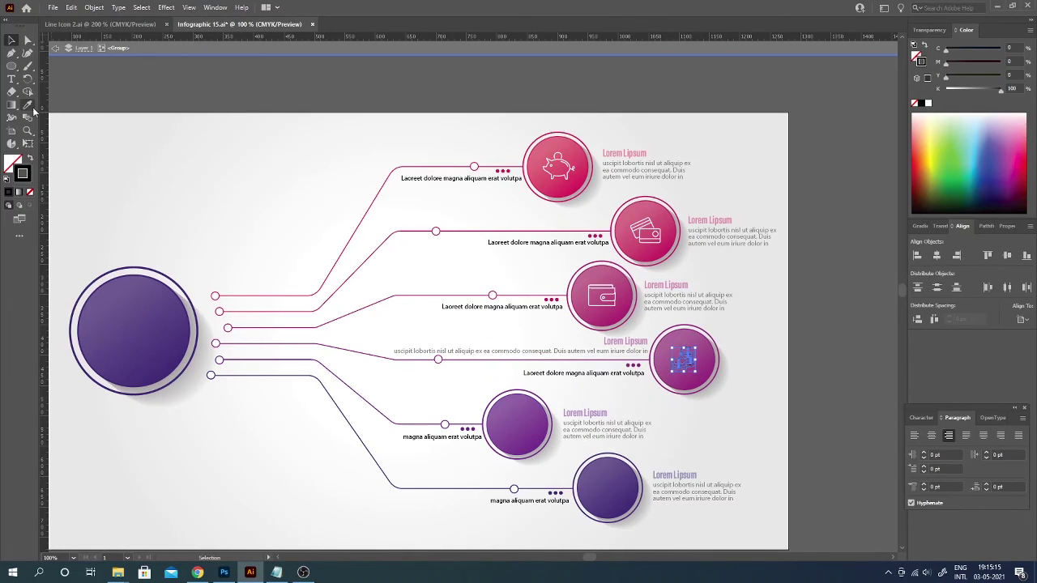
pyautogui.click(660, 229)
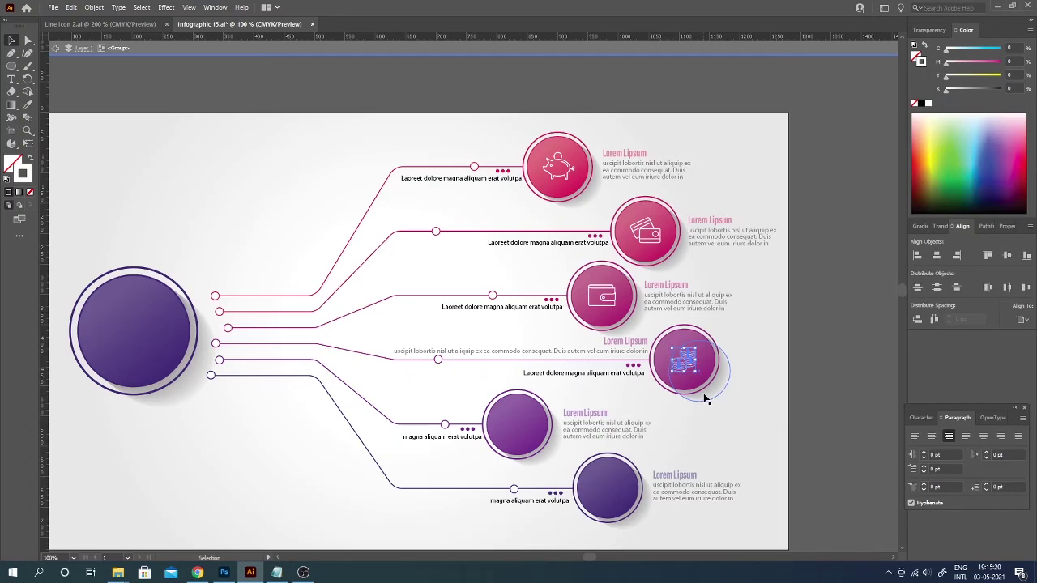
# Place the briefcase icon on the fifth circle with the coins icon's white stroke
pyautogui.click(83, 27)
pyautogui.moveTo(573, 296); pyautogui.dragTo(532, 449)
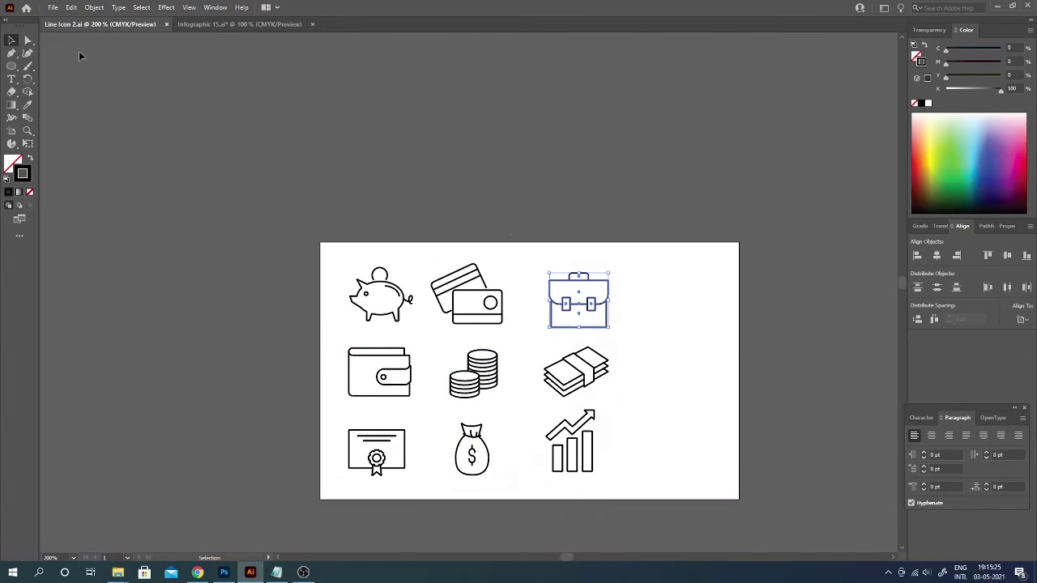
pyautogui.hotkey('ctrl', 'v')
pyautogui.moveTo(477, 300); pyautogui.dragTo(519, 421)
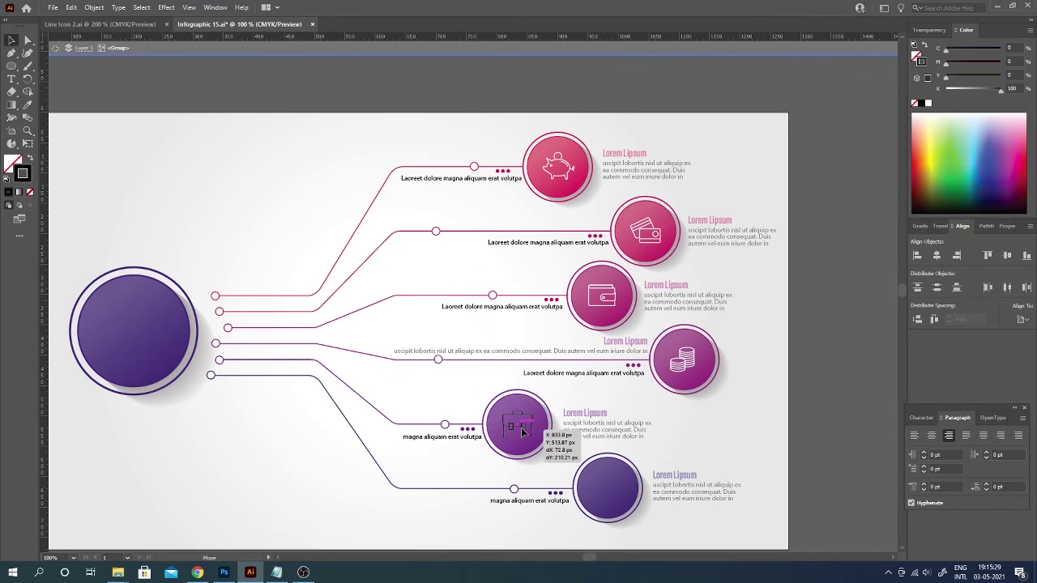
pyautogui.press('i')
pyautogui.click(684, 351)
pyautogui.press('v')
pyautogui.click(239, 242)
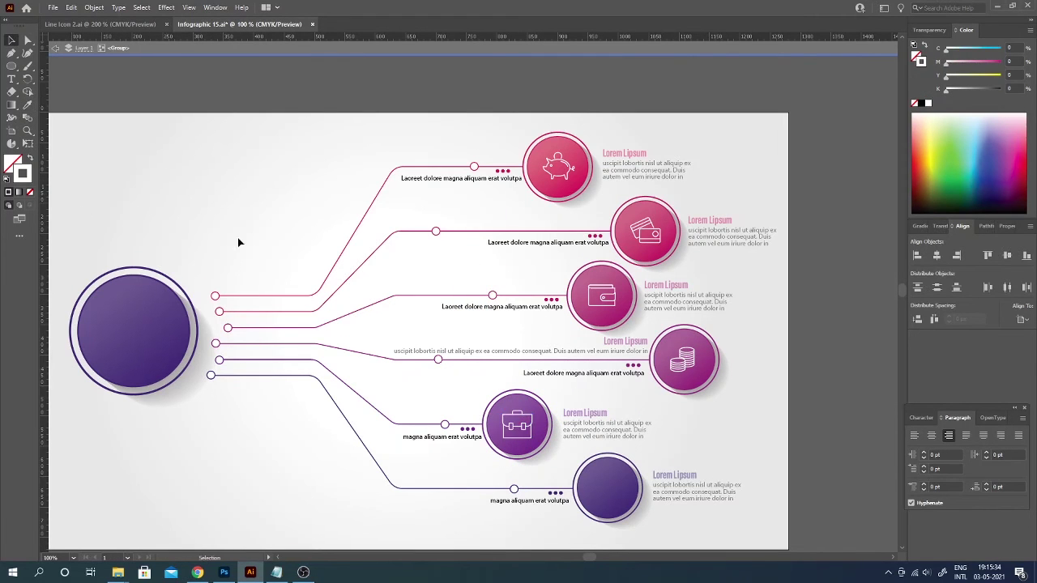
pyautogui.moveTo(532, 444); pyautogui.dragTo(531, 442)
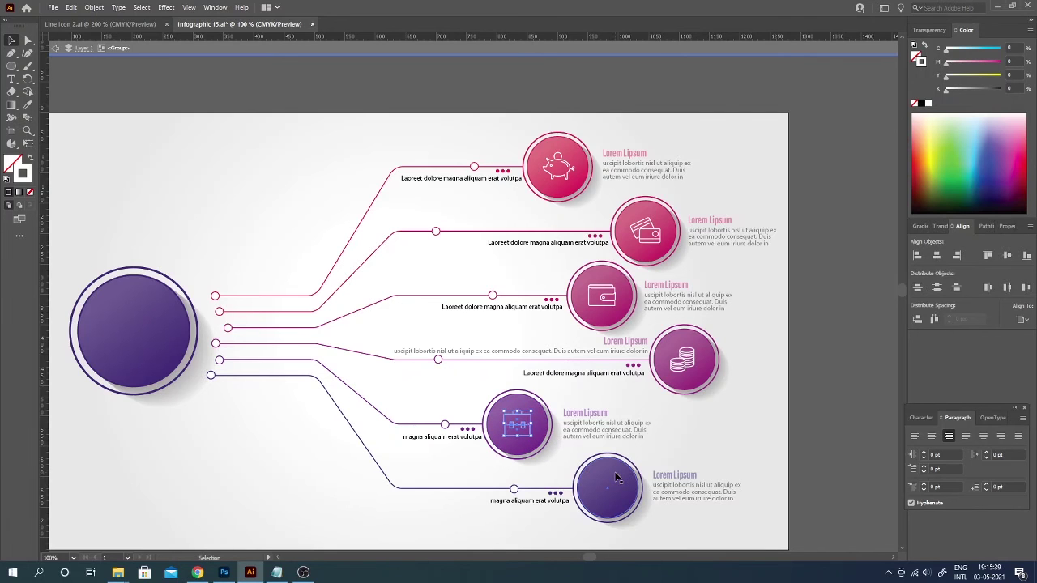
pyautogui.click(714, 479)
# Paste the certificate icon onto the sixth circle and give it a white stroke
pyautogui.click(100, 23)
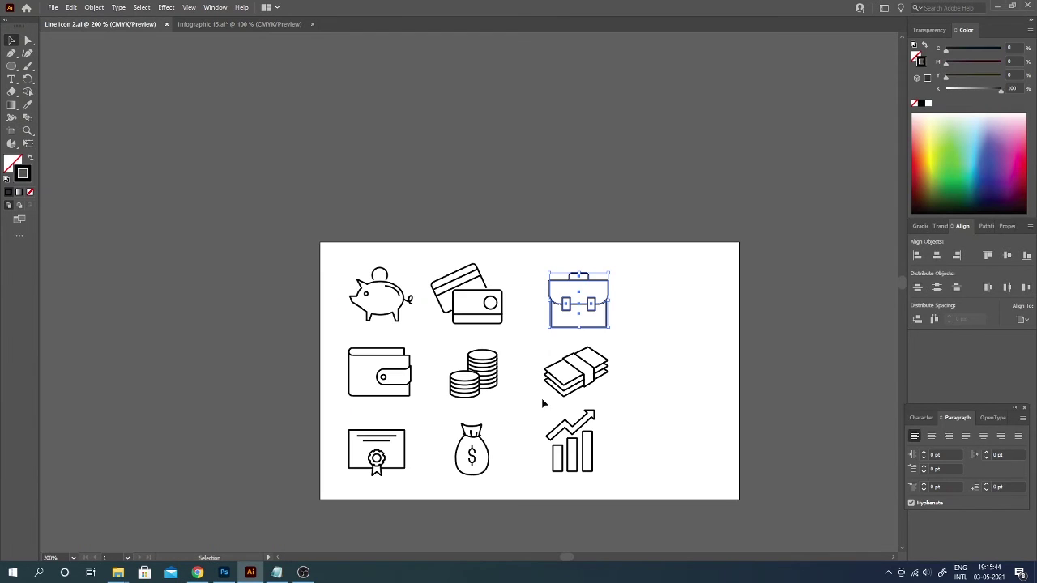
pyautogui.click(224, 24)
pyautogui.hotkey('ctrl', 'v')
pyautogui.moveTo(476, 300); pyautogui.dragTo(609, 496)
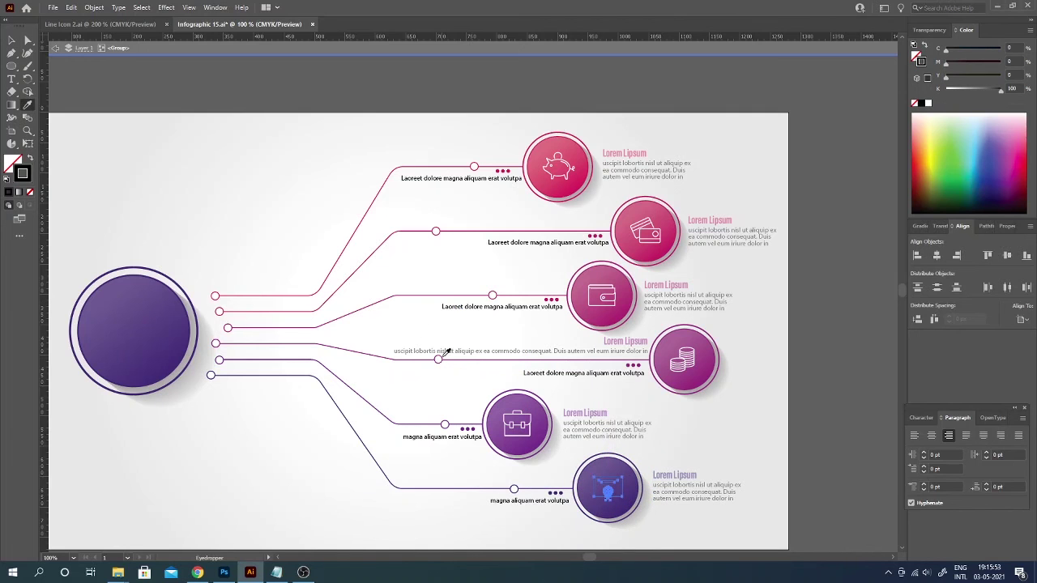
pyautogui.click(374, 274)
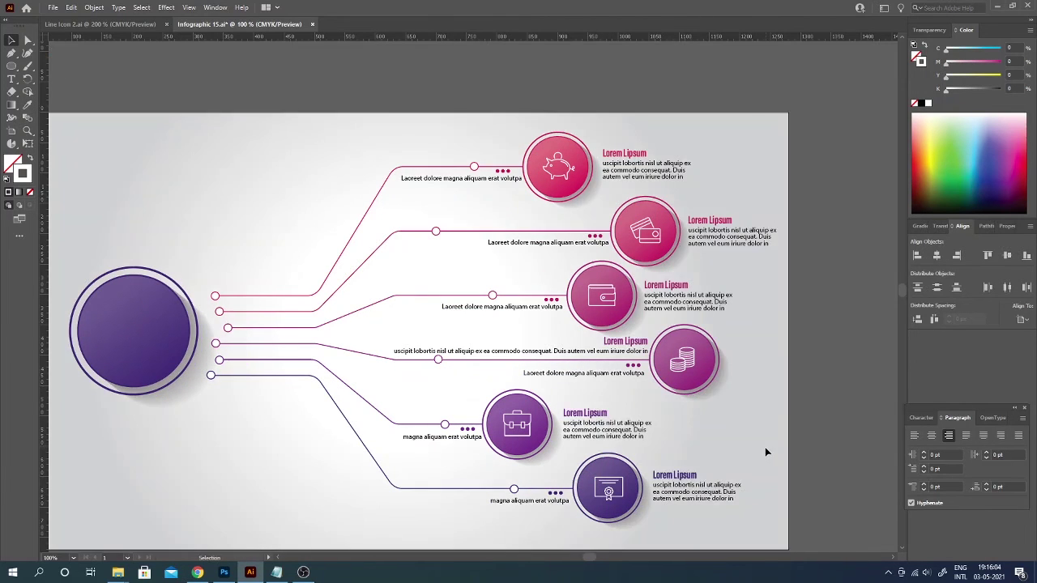
pyautogui.hotkey('ctrl', '-')
# Add an 'Infographics' text line above the purple hub circle
pyautogui.moveTo(118, 197); pyautogui.dragTo(311, 492)
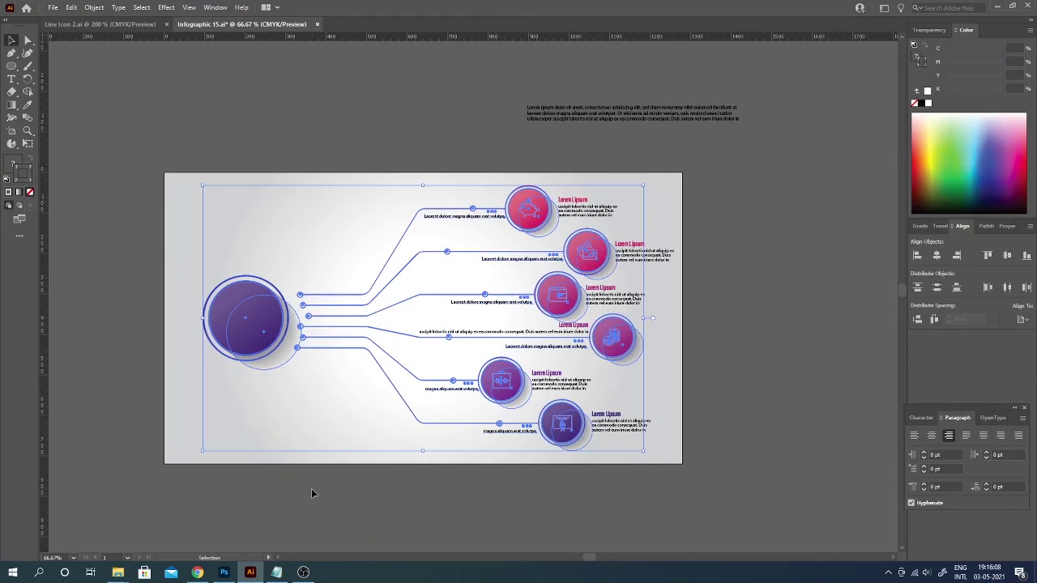
pyautogui.click(311, 492)
pyautogui.scroll(-2, 429, 463)
pyautogui.scroll(3, 423, 451)
pyautogui.scroll(2, 423, 451)
pyautogui.press('t')
pyautogui.click(381, 155)
pyautogui.press('BackSpace')
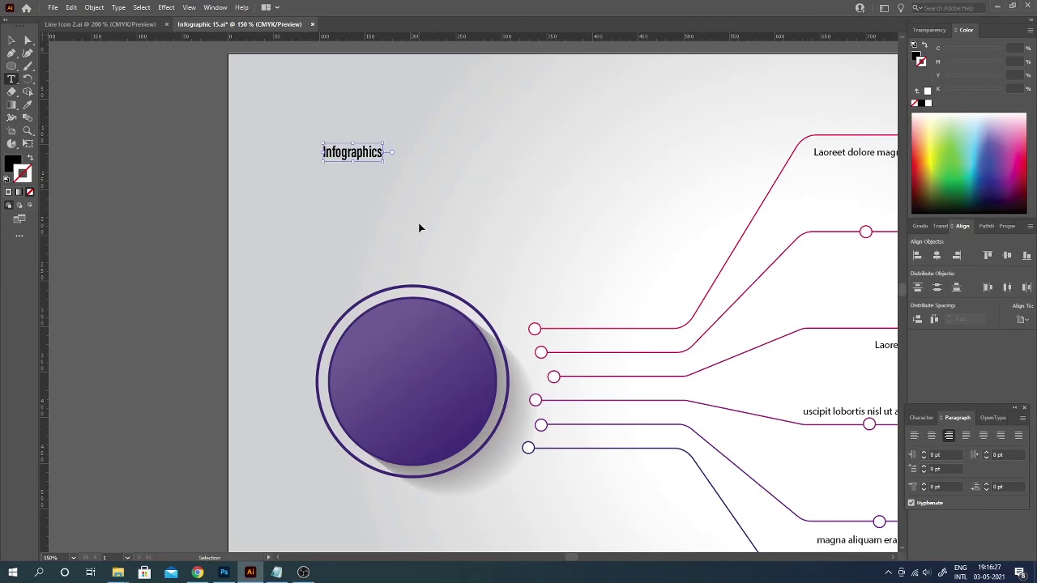
pyautogui.press('Return')
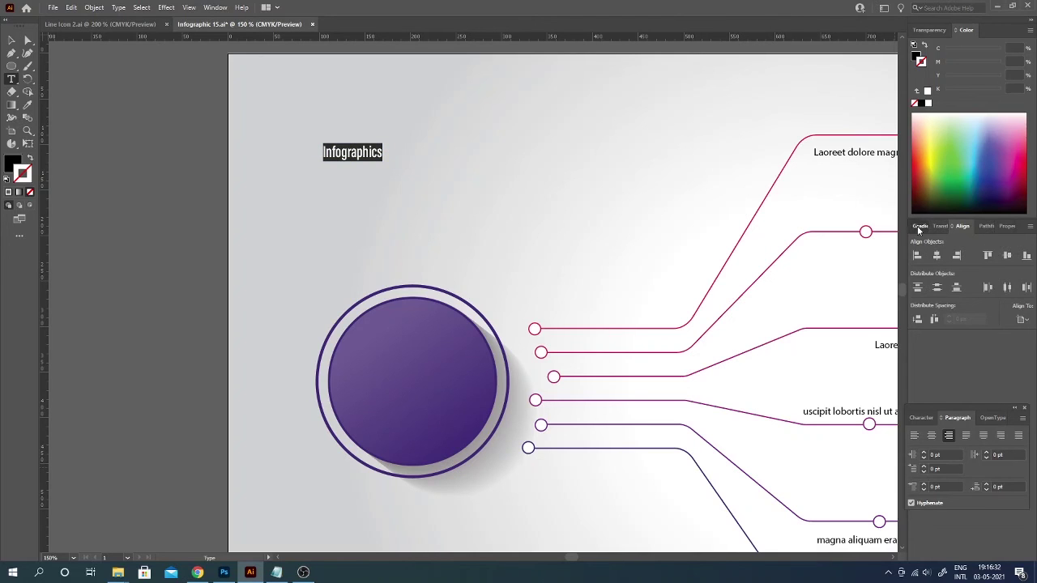
# Set INFOGRAPHICS to All Caps with tracking 100 using a floating Character panel
pyautogui.click(919, 227)
pyautogui.click(923, 418)
pyautogui.moveTo(972, 403); pyautogui.dragTo(823, 257)
pyautogui.click(979, 226)
pyautogui.click(956, 226)
pyautogui.click(1006, 226)
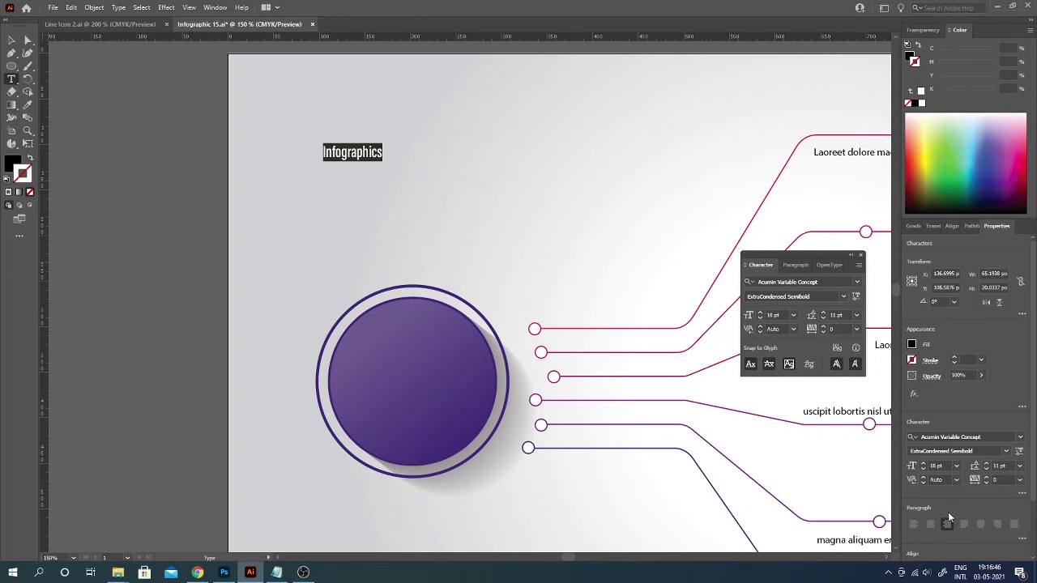
pyautogui.click(1023, 493)
pyautogui.click(914, 429)
pyautogui.moveTo(749, 258); pyautogui.dragTo(112, 229)
pyautogui.click(1020, 480)
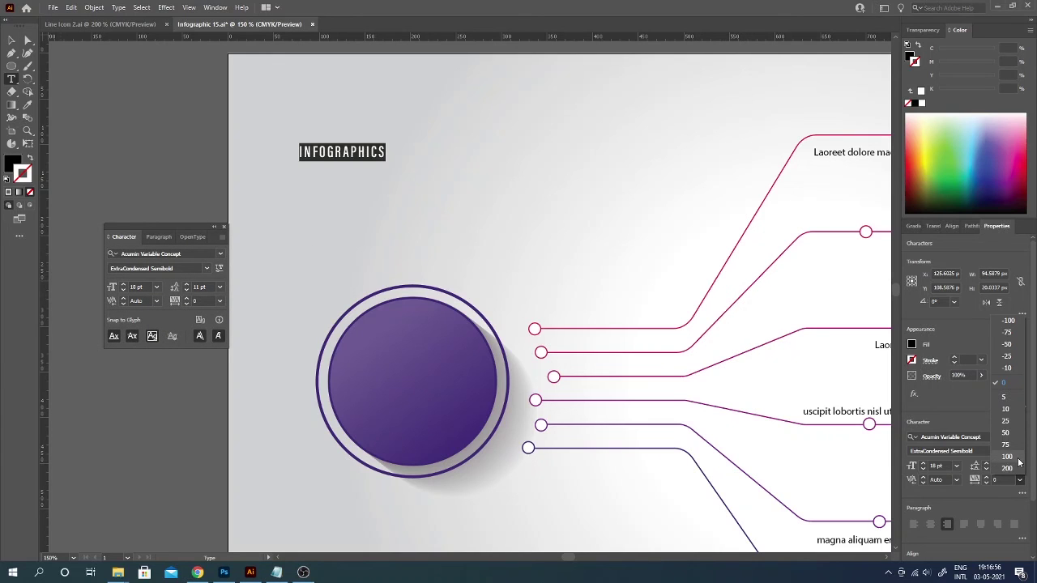
pyautogui.click(12, 40)
# Add a 'STYLE' line below with tracking 700 and move INFOGRAPHICS closer to it
pyautogui.click(11, 79)
pyautogui.click(374, 212)
pyautogui.write('STYLE')
pyautogui.hotkey('ctrl', 'a')
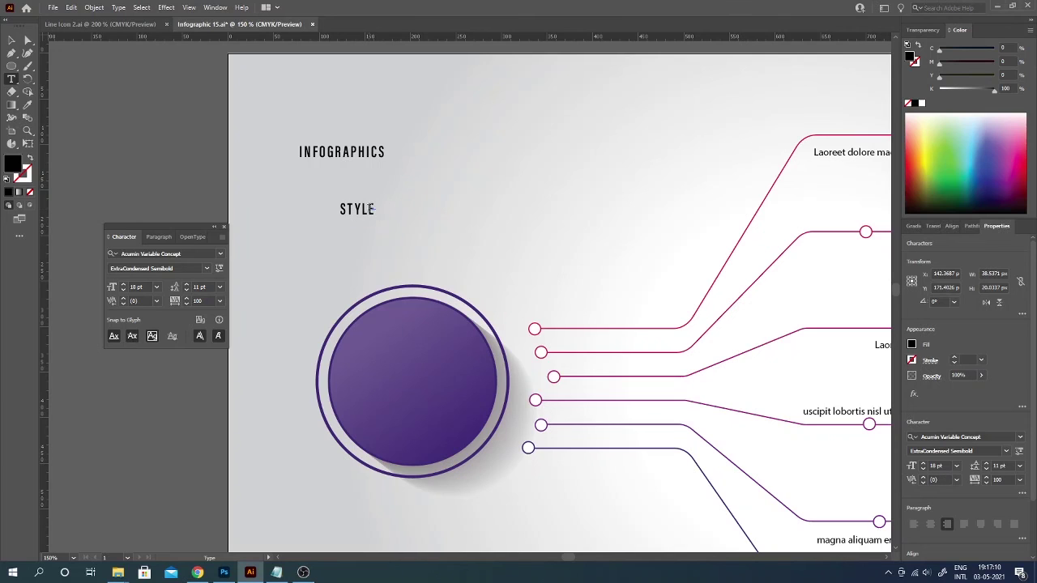
pyautogui.press('t')
pyautogui.write('700')
pyautogui.press('Return')
pyautogui.press('Escape')
pyautogui.moveTo(346, 151); pyautogui.dragTo(356, 193)
# Set STYLE to 14 pt with tracking 1200 and centre it under INFOGRAPHICS
pyautogui.click(364, 209)
pyautogui.click(956, 466)
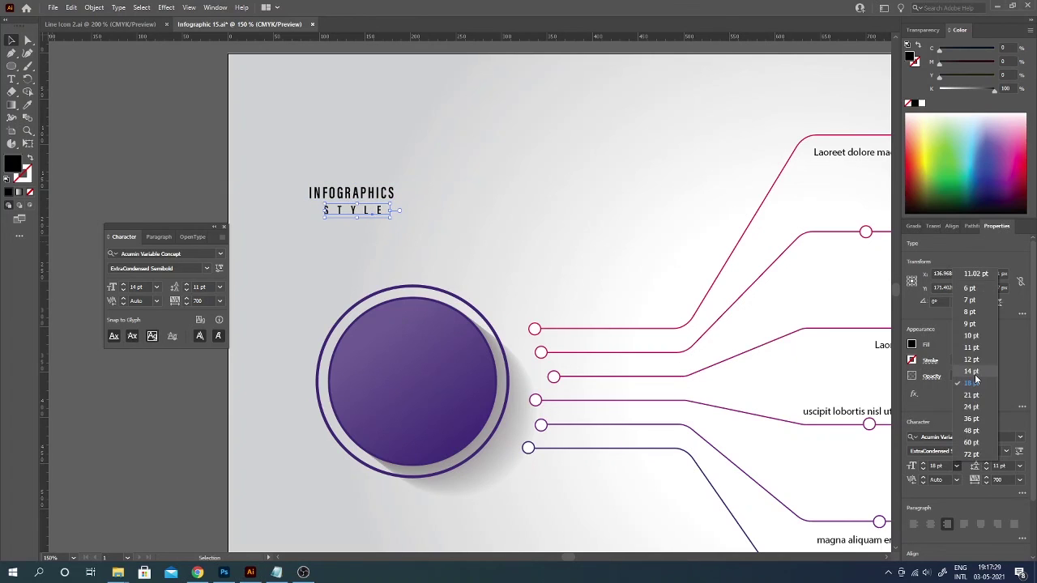
pyautogui.click(974, 372)
pyautogui.click(997, 480)
pyautogui.write('0')
pyautogui.press('Return')
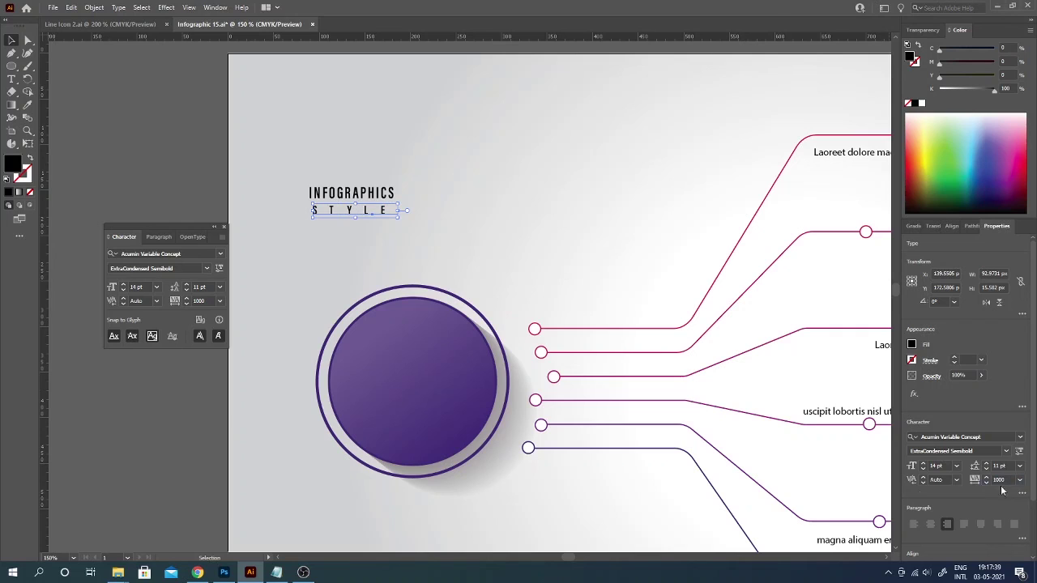
pyautogui.click(999, 480)
pyautogui.write('1500')
pyautogui.press('Return')
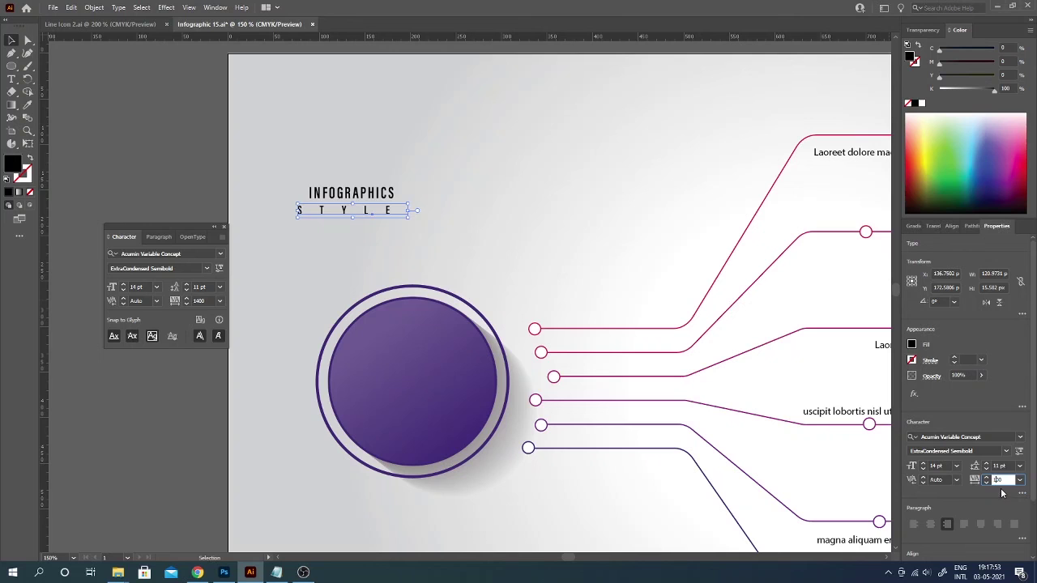
pyautogui.press('Return')
pyautogui.moveTo(333, 219)
pyautogui.mouseDown()
pyautogui.moveTo(345, 215)
pyautogui.moveTo(438, 375)
pyautogui.mouseUp()
pyautogui.click(462, 224)
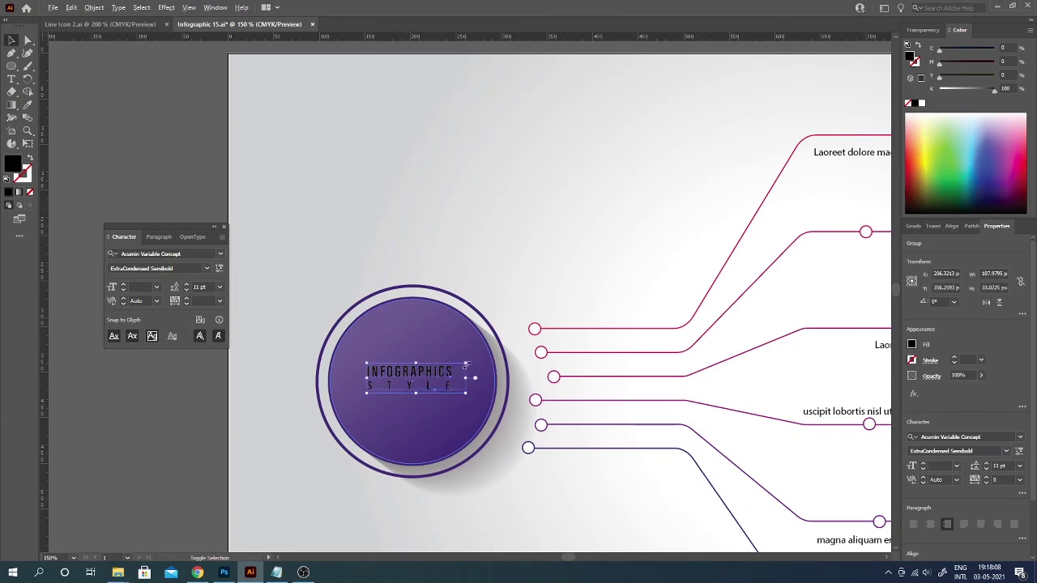
# Scale the title down, fill it white and centre it in the hub circle
pyautogui.moveTo(484, 398); pyautogui.dragTo(466, 393)
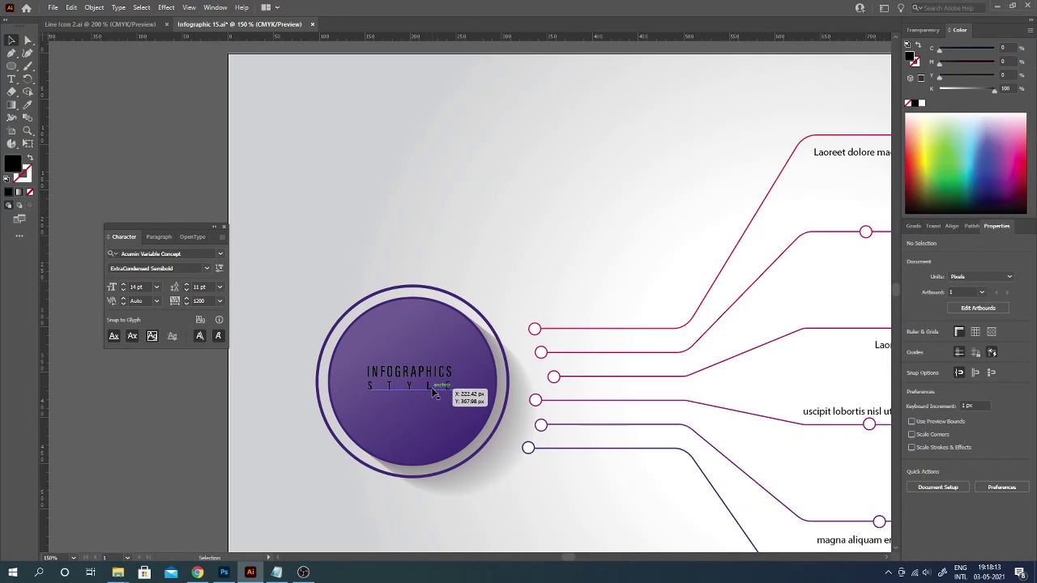
pyautogui.doubleClick(12, 166)
pyautogui.click(926, 183)
pyautogui.click(591, 350)
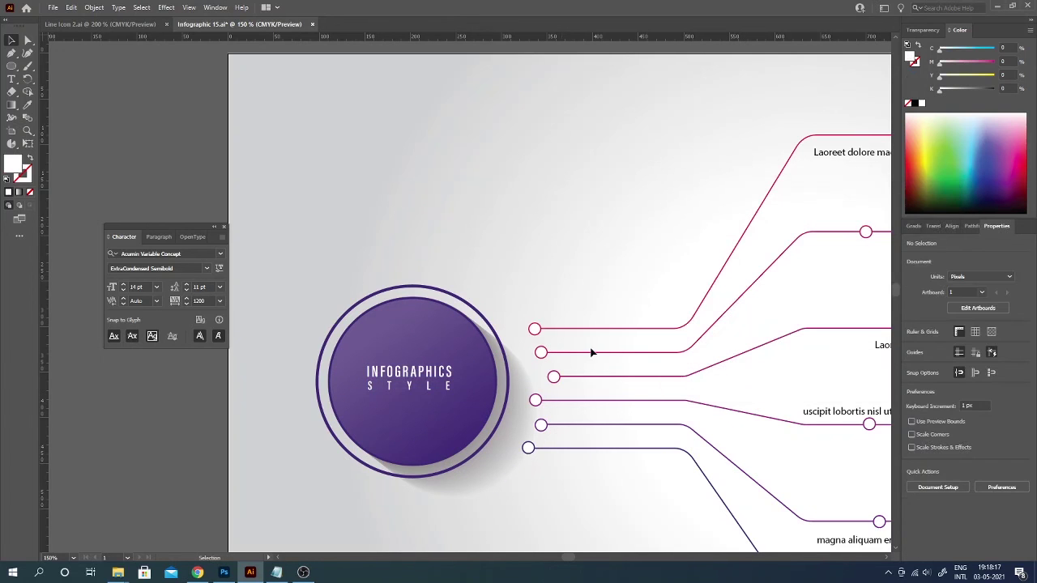
pyautogui.moveTo(430, 394); pyautogui.dragTo(407, 383)
pyautogui.click(435, 553)
pyautogui.click(508, 442)
# Copy the three dots above and below the hub title and fill them #ffffff
pyautogui.hscroll(3, 797, 163)
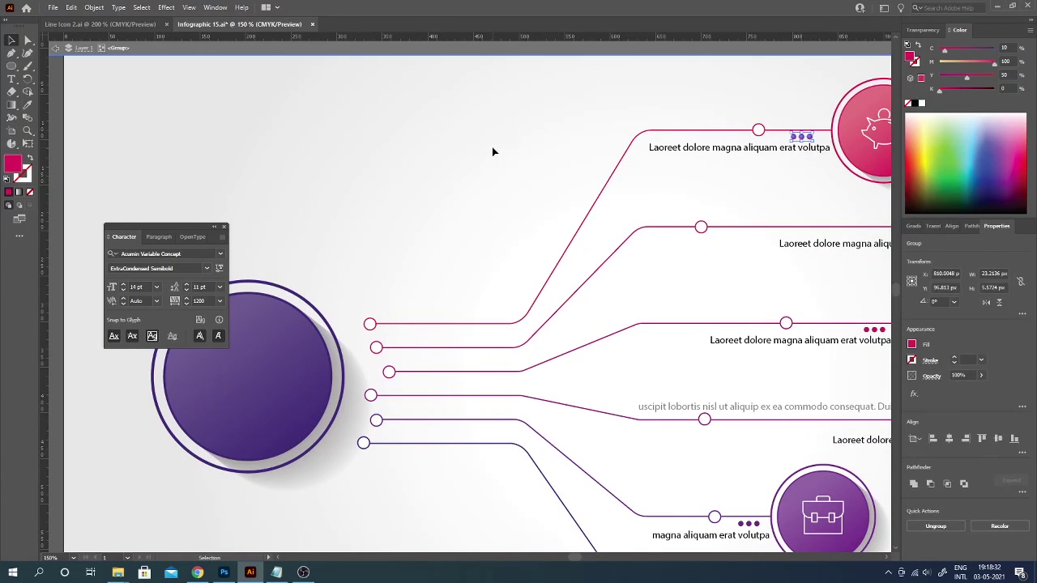
pyautogui.hscroll(-5, 492, 147)
pyautogui.click(559, 349)
pyautogui.moveTo(474, 300); pyautogui.dragTo(553, 323)
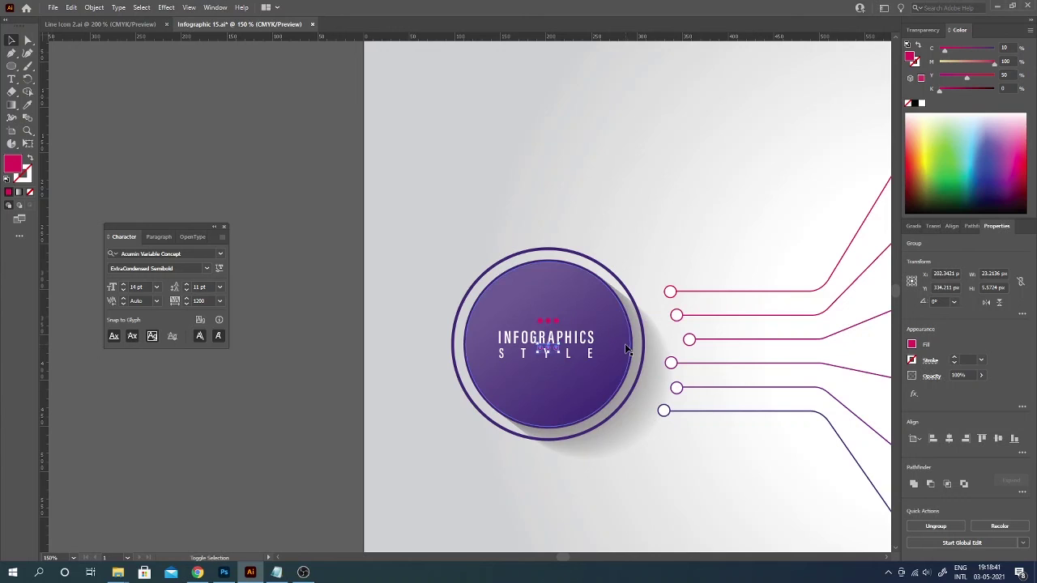
pyautogui.click(548, 321)
pyautogui.keyDown('shift'); pyautogui.click(548, 373); pyautogui.keyUp('shift')
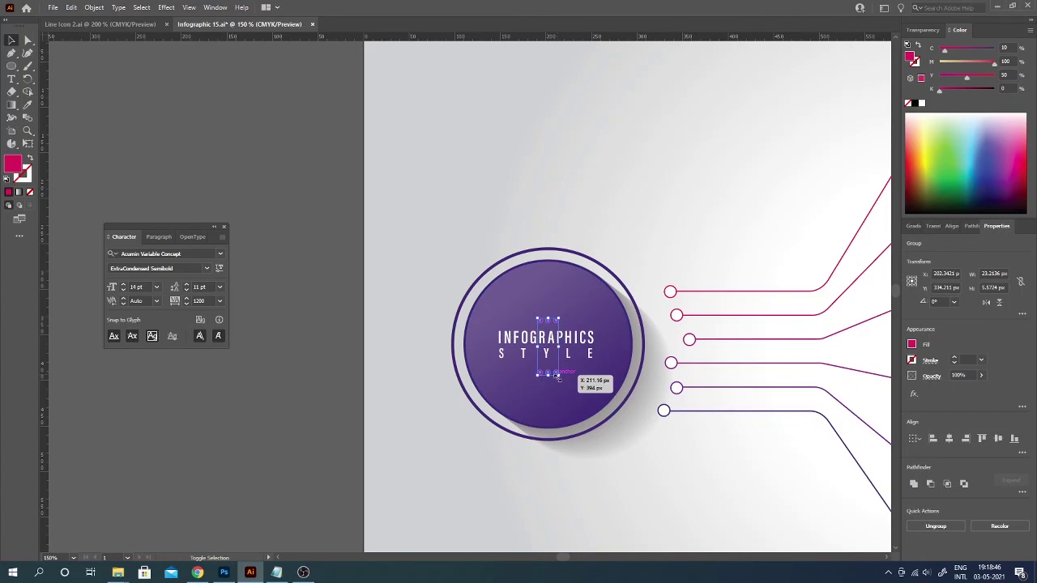
pyautogui.doubleClick(12, 168)
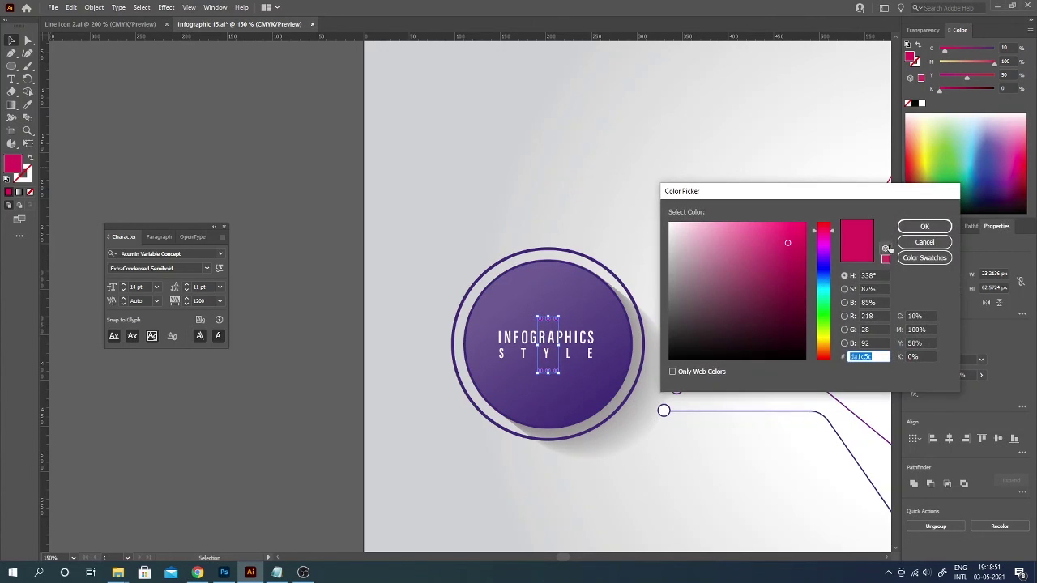
pyautogui.write('ffffff')
pyautogui.click(907, 228)
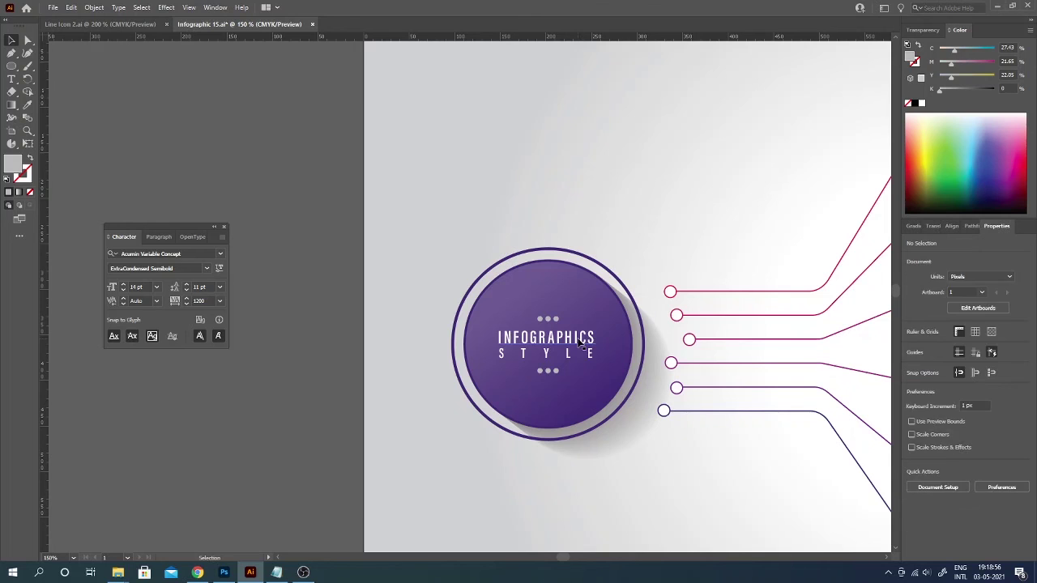
# Eyedrop the dark purple ring colour onto the hub title
pyautogui.click(28, 106)
pyautogui.click(516, 259)
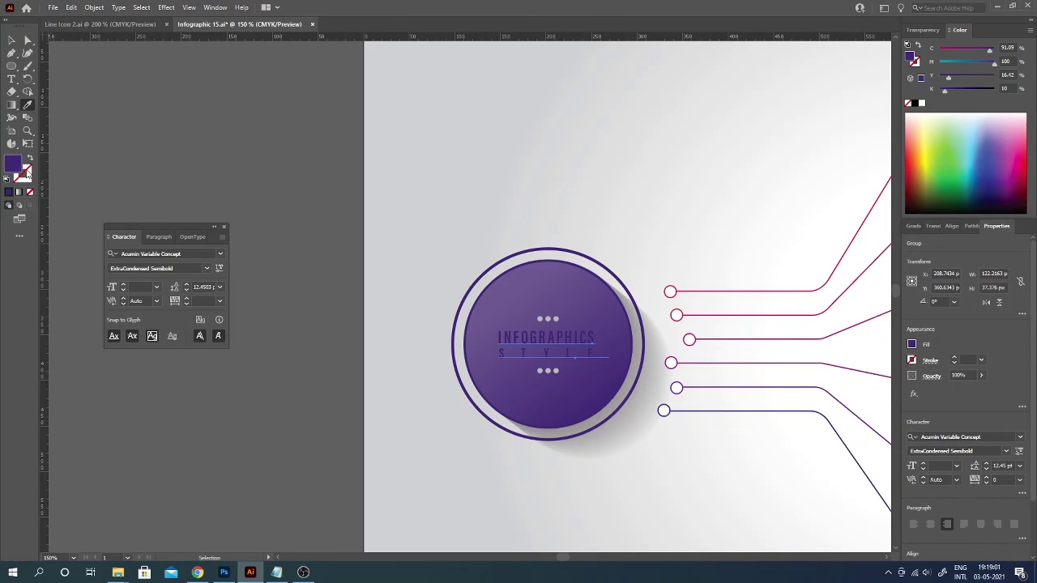
pyautogui.doubleClick(12, 168)
pyautogui.click(925, 228)
pyautogui.press('v')
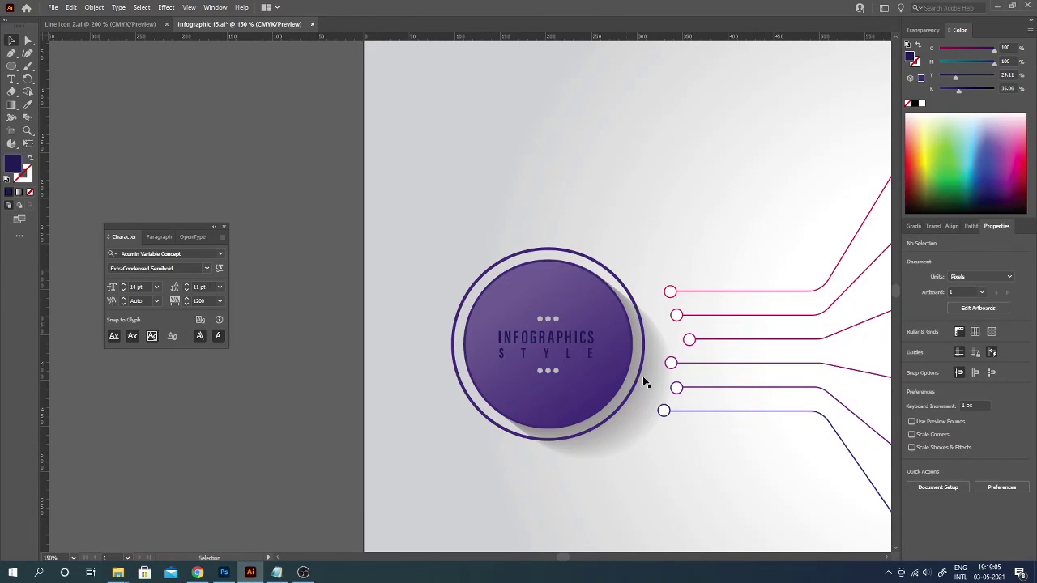
# Centre the whole infographic on the artboard and delete the stray Lorem ipsum paragraph
pyautogui.hscroll(3, 530, 362)
pyautogui.click(553, 458)
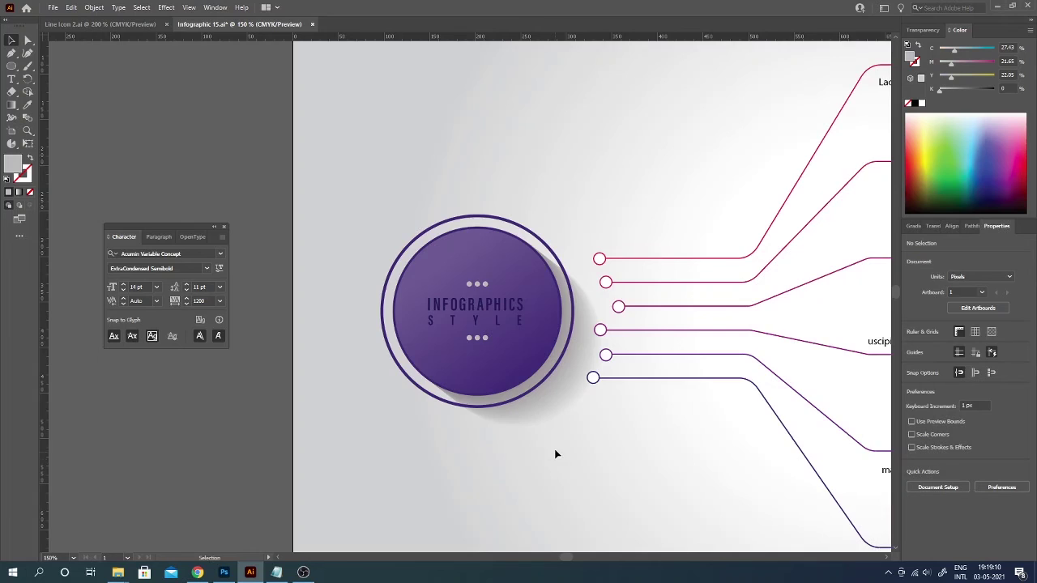
pyautogui.hotkey('ctrl', '-')
pyautogui.hotkey('ctrl', '-')
pyautogui.hscroll(3, 330, 240)
pyautogui.hotkey('ctrl', 'a')
pyautogui.hotkey('ctrl', 'shift', 'a')
pyautogui.hotkey('ctrl', 'a')
pyautogui.click(949, 438)
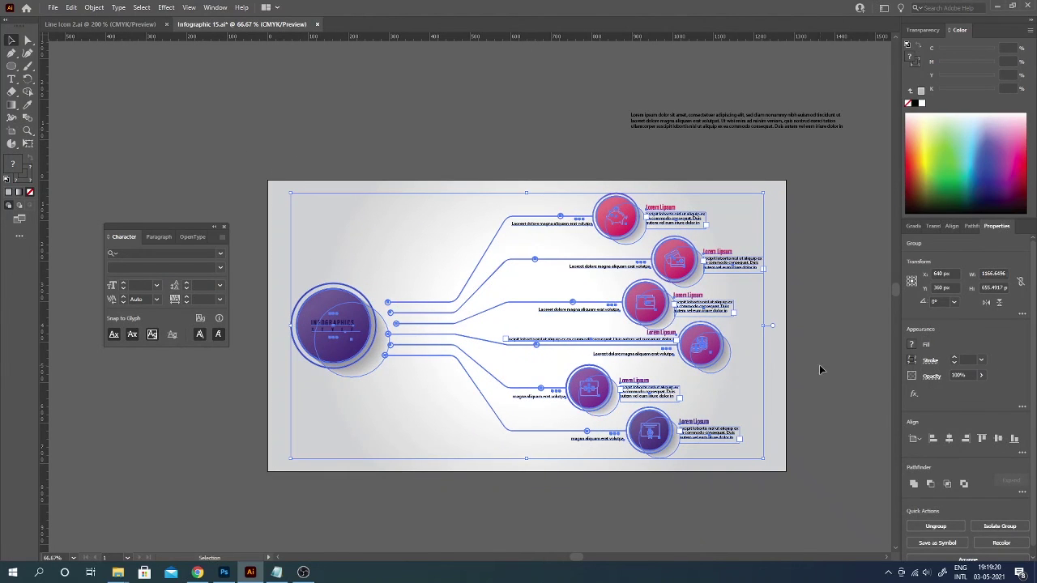
pyautogui.click(737, 121)
pyautogui.press('Delete')
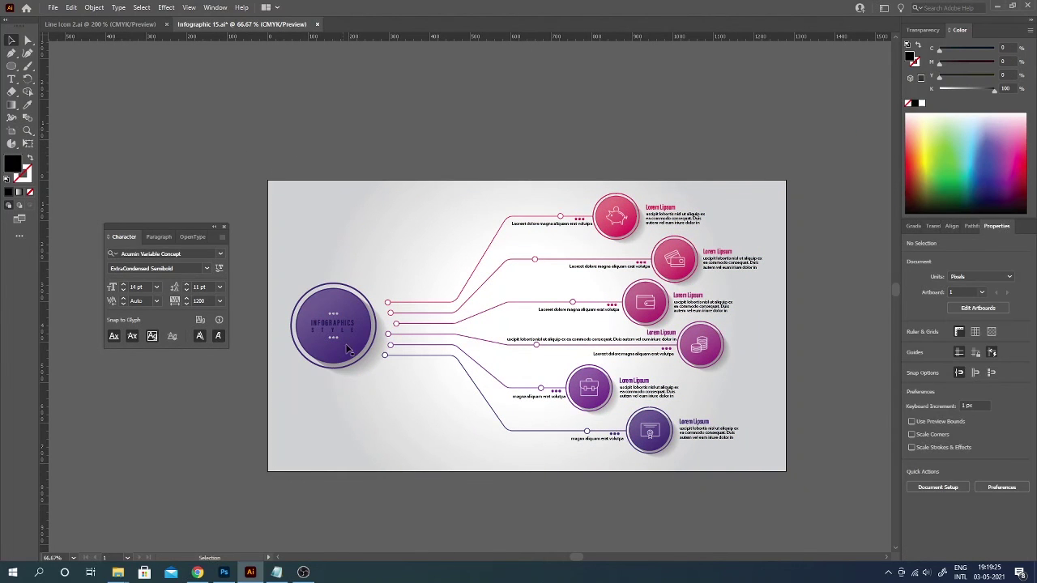
# Give the hub title a lavender #9b99ff fill and view the infographic at actual size
pyautogui.click(371, 327)
pyautogui.doubleClick(911, 56)
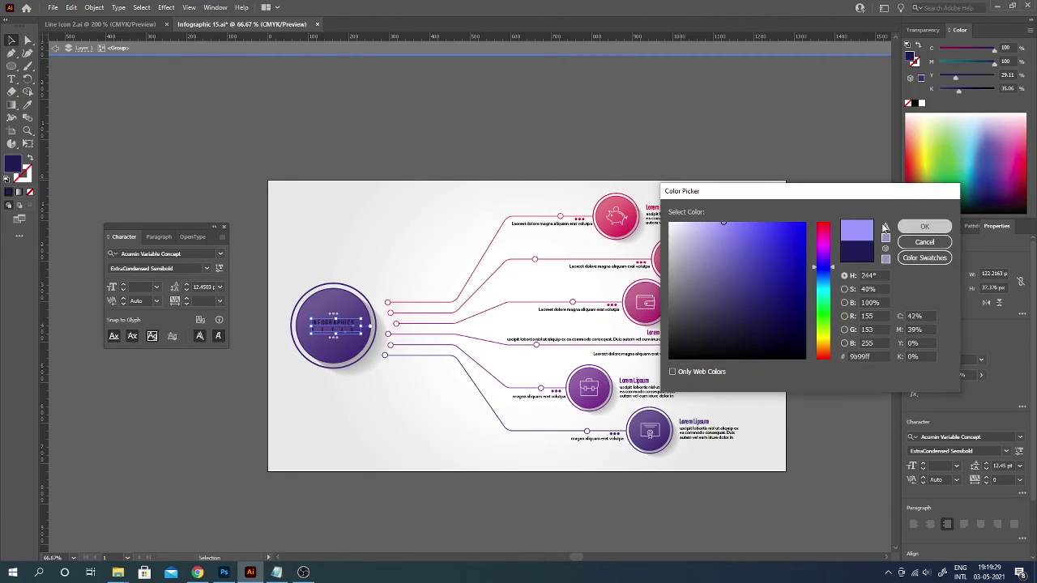
pyautogui.click(924, 226)
pyautogui.click(454, 429)
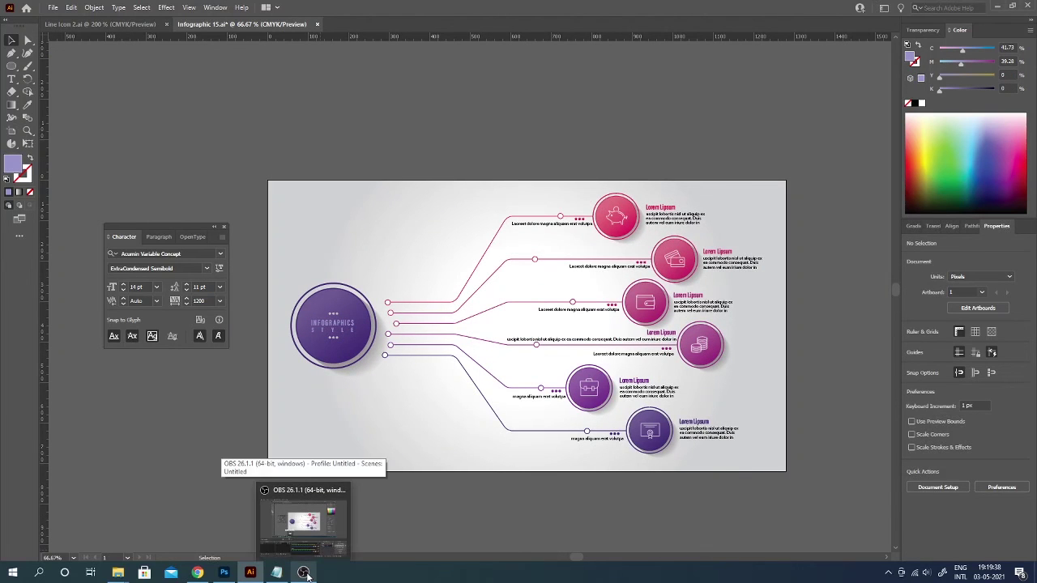
pyautogui.hotkey('ctrl', '1')
pyautogui.moveTo(453, 498)
pyautogui.mouseDown()
pyautogui.moveTo(396, 407)
pyautogui.moveTo(363, 438)
pyautogui.mouseUp()
pyautogui.moveTo(186, 226); pyautogui.dragTo(974, 502)
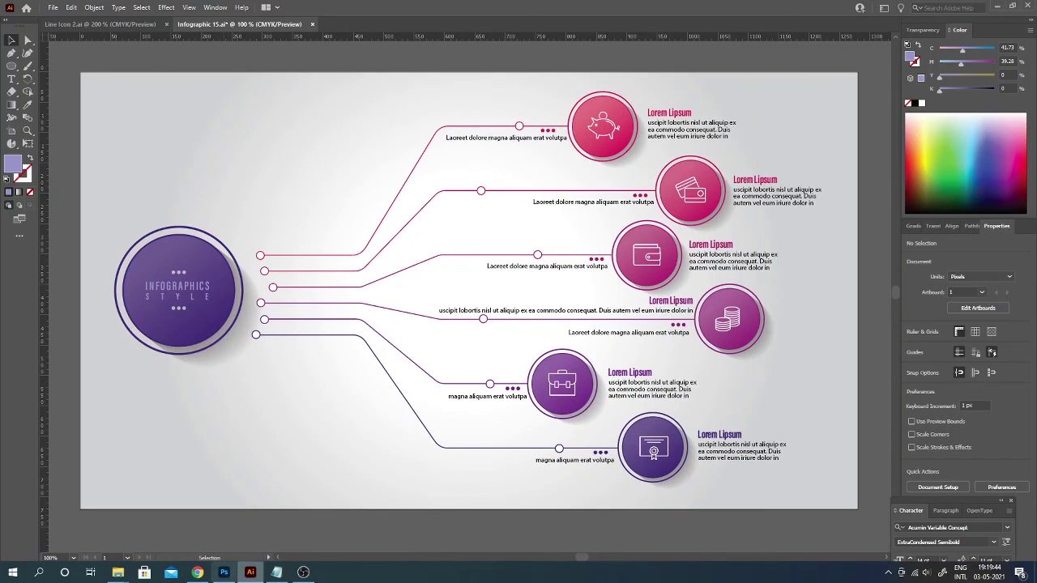